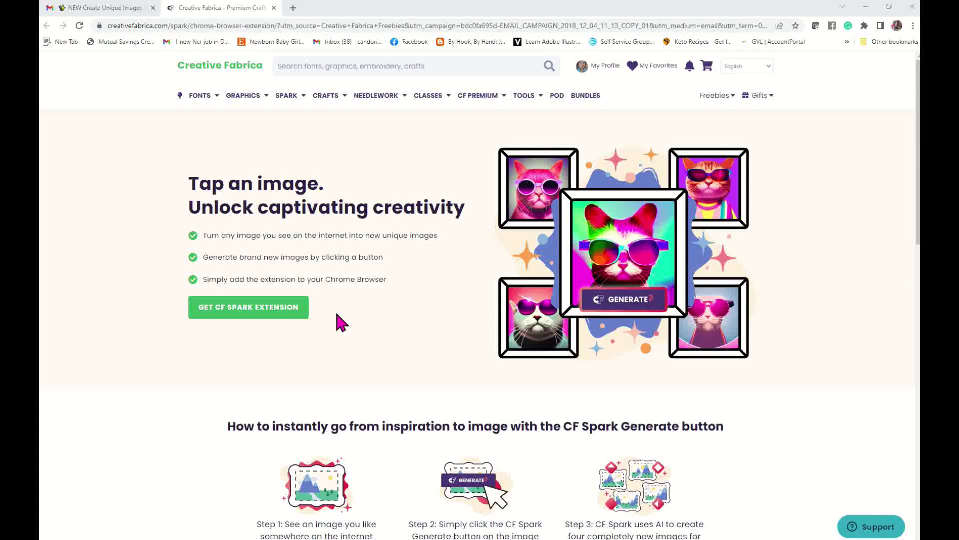
Open the Chrome Web Store listing for the CF Spark Browser Plugin from Creative Fabrica
mouse_move(619, 245)
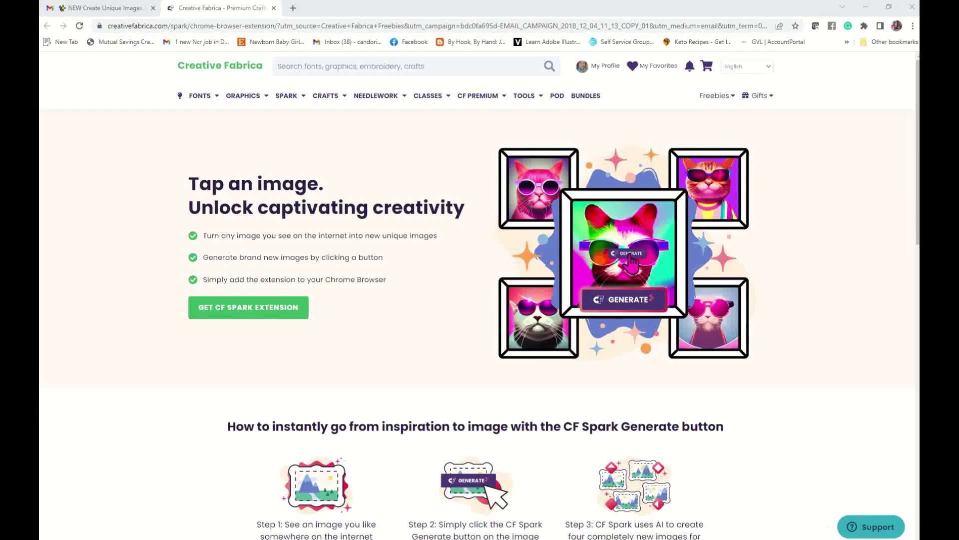
left_click(283, 308)
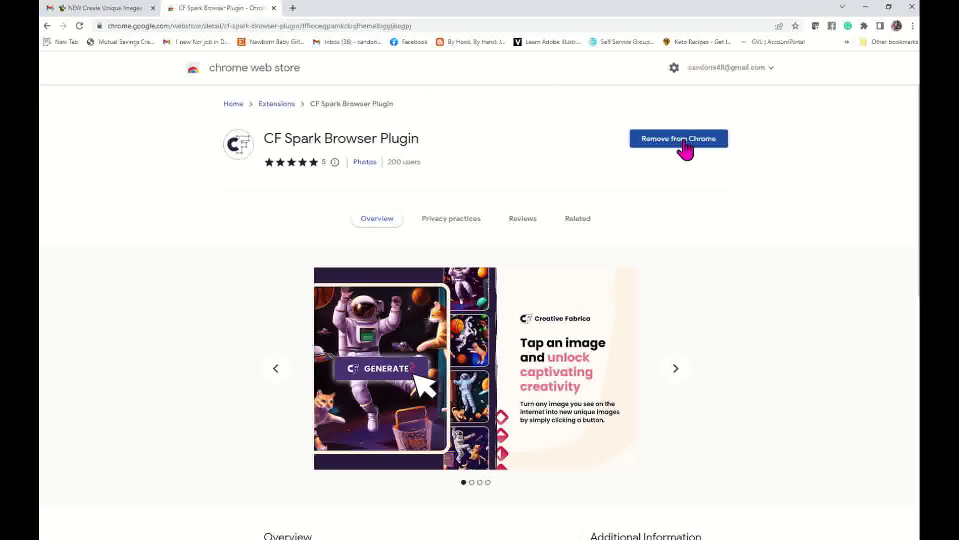
Glance at the Creative Fabrica email, return to the CF Spark plugin listing, then start a new tab
left_click(128, 11)
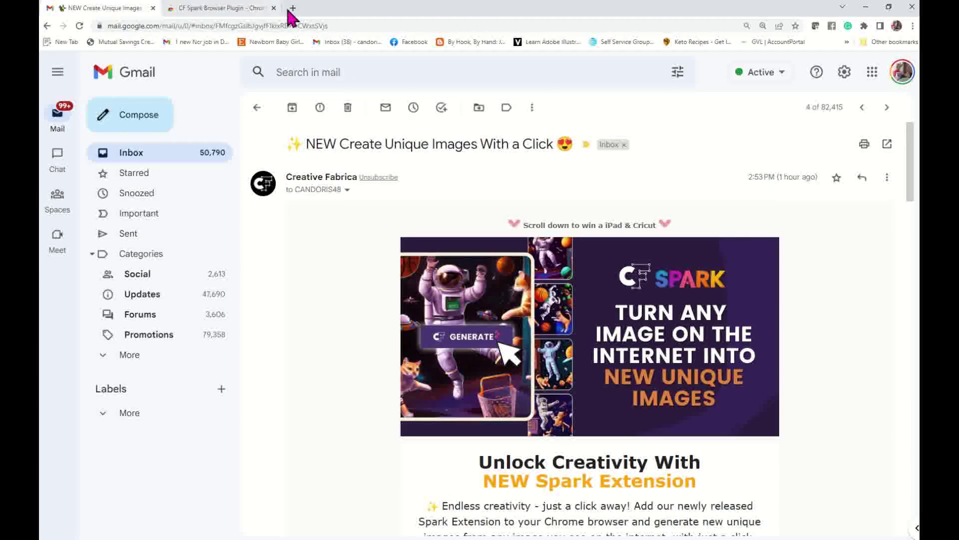
left_click(264, 12)
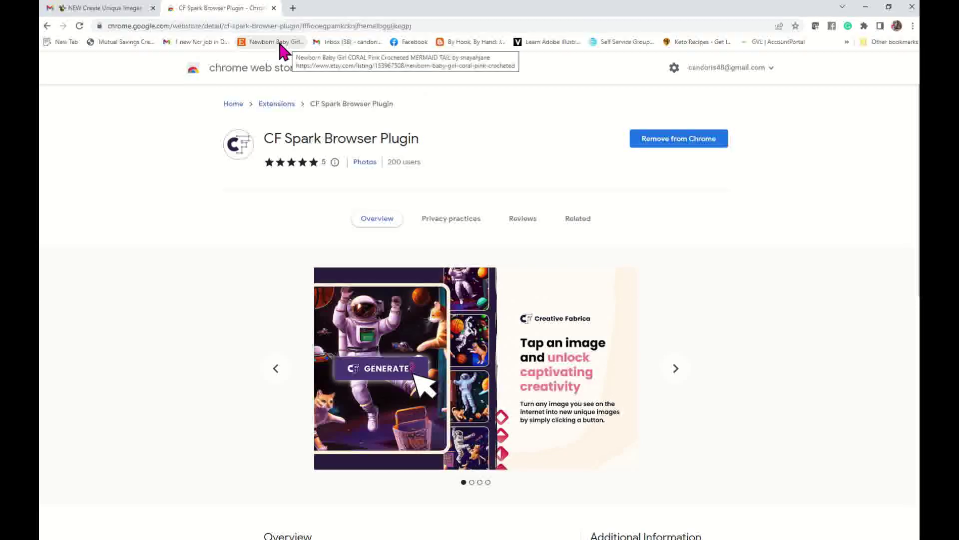
left_click(293, 8)
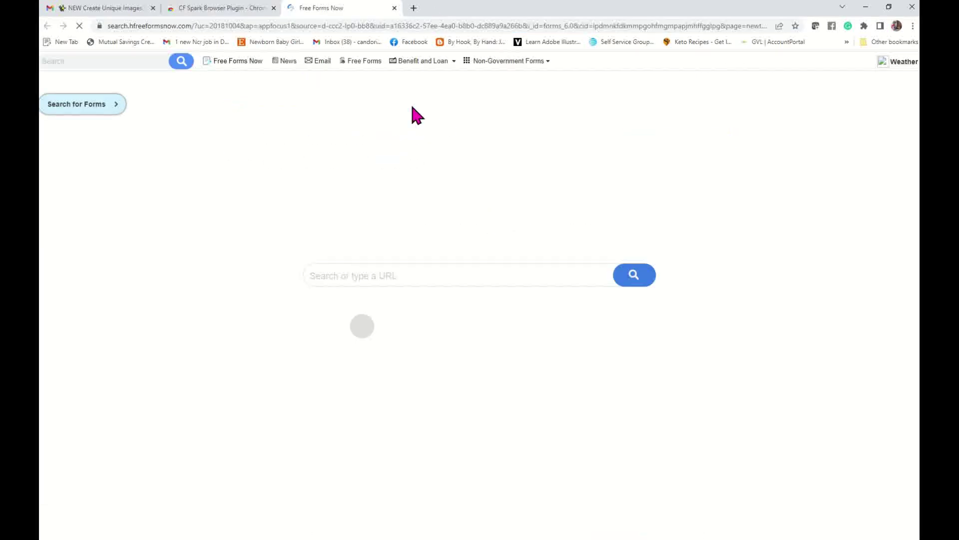
Go to Google and search for 'beautiful african art of a praying woman'
left_click(439, 26)
type("google.com")
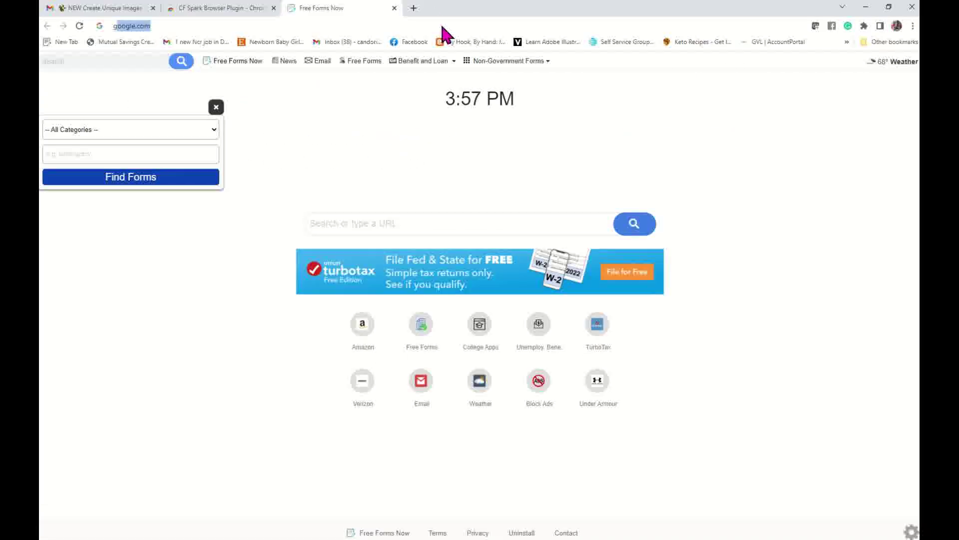
key("Return")
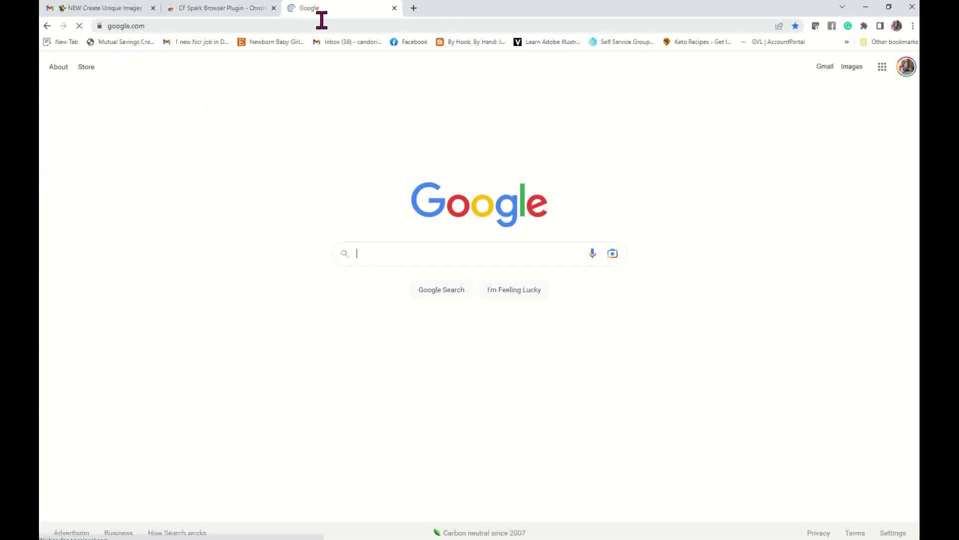
left_click(465, 253)
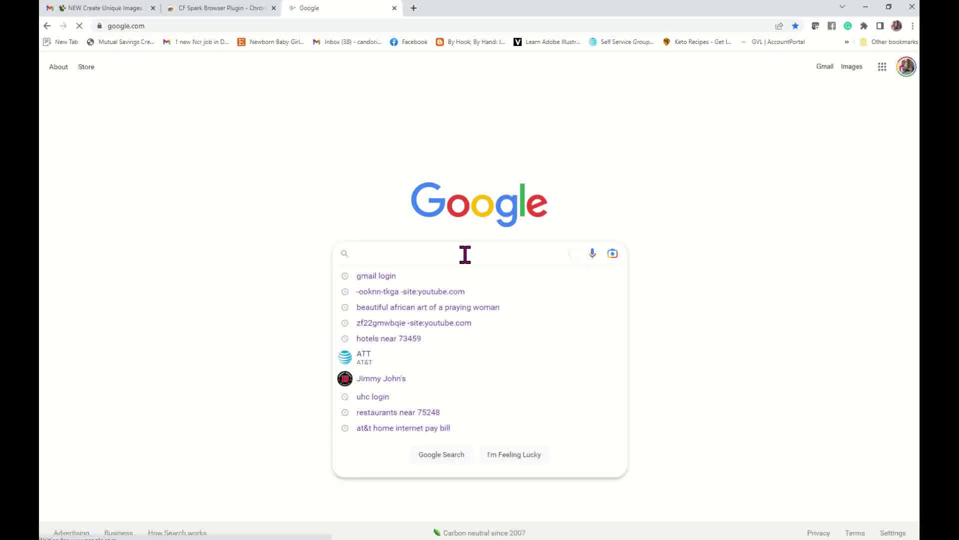
left_click(455, 308)
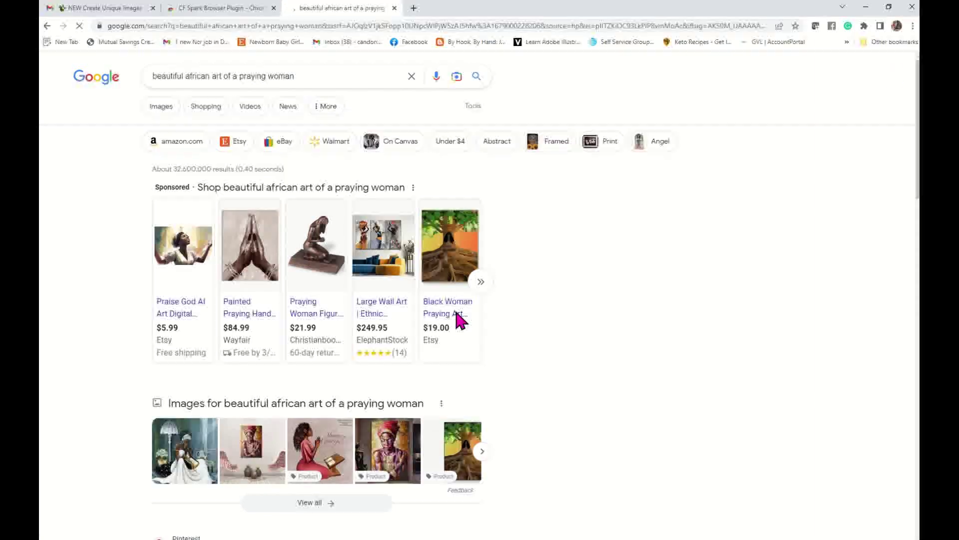
scroll(456, 311, "down", 2)
scroll(459, 319, "down", 2)
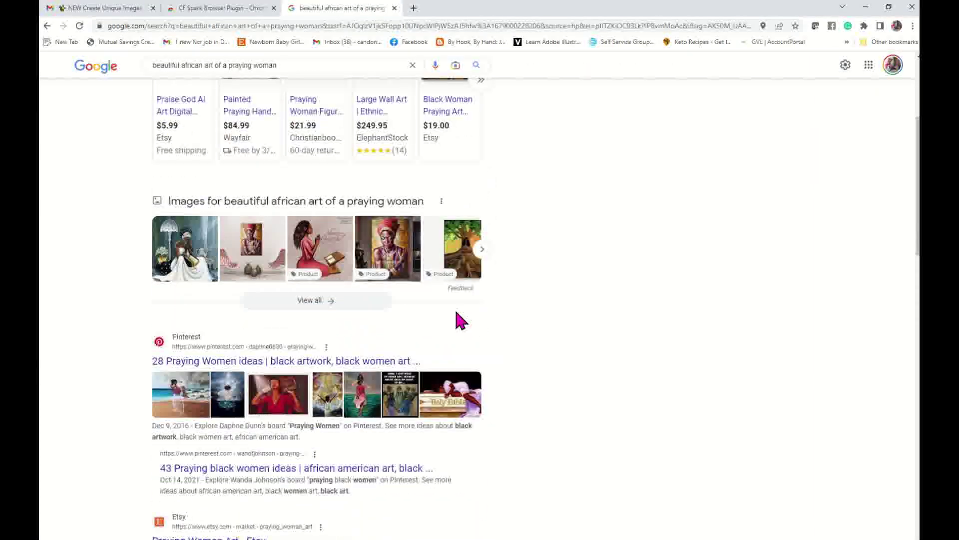
scroll(460, 319, "down", 1)
scroll(459, 319, "up", 5)
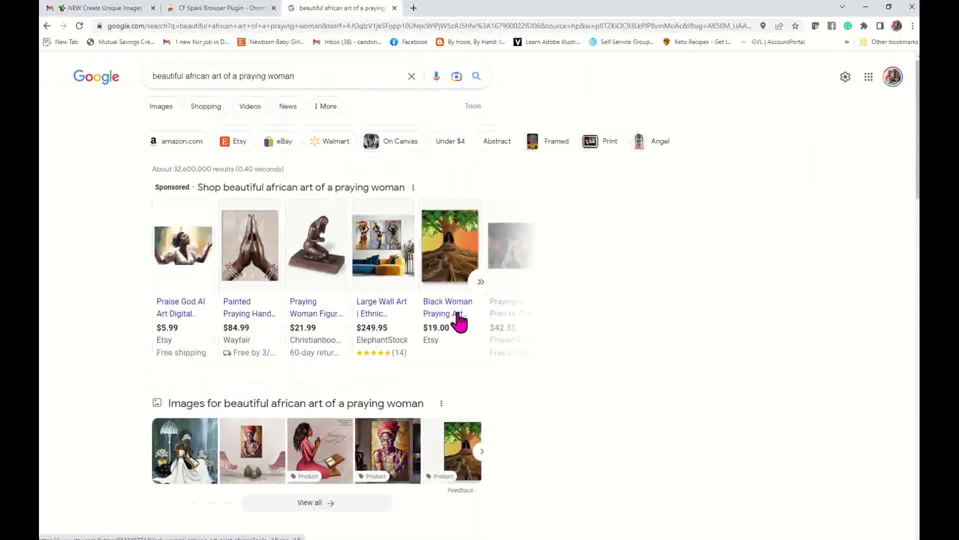
In the image results, open the Vibrant Afrofuturism artwork listing
left_click(163, 108)
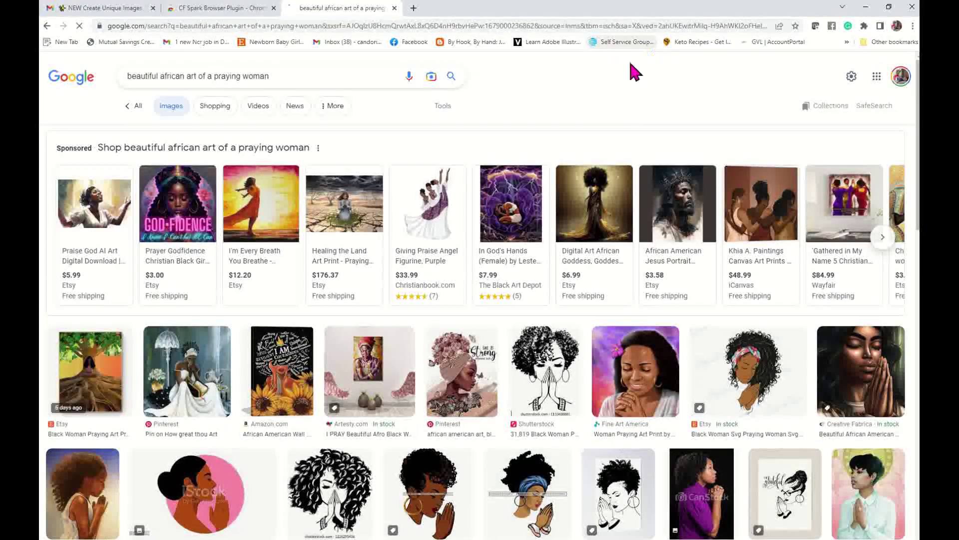
scroll(624, 114, "down", 4)
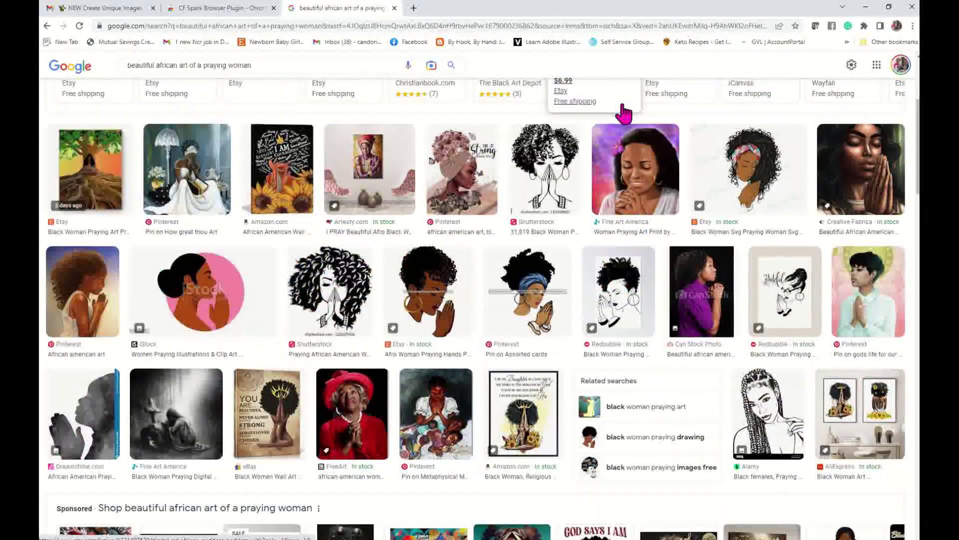
scroll(625, 114, "down", 4)
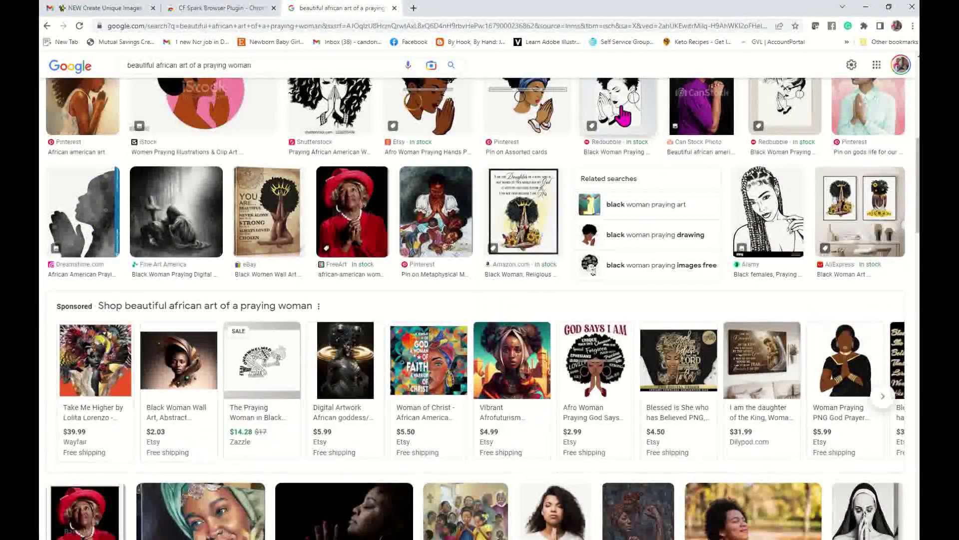
scroll(623, 116, "down", 1)
scroll(623, 116, "down", 1)
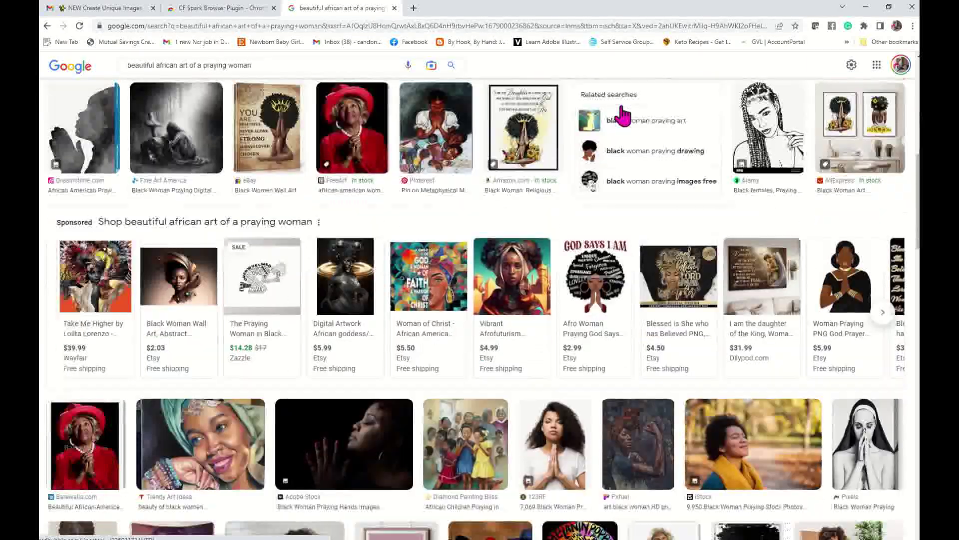
mouse_move(519, 268)
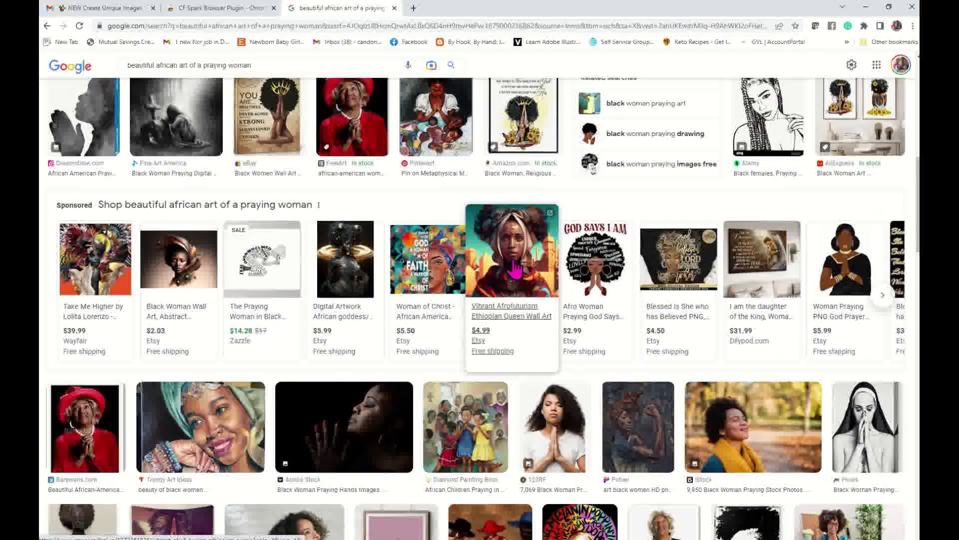
left_click(515, 270)
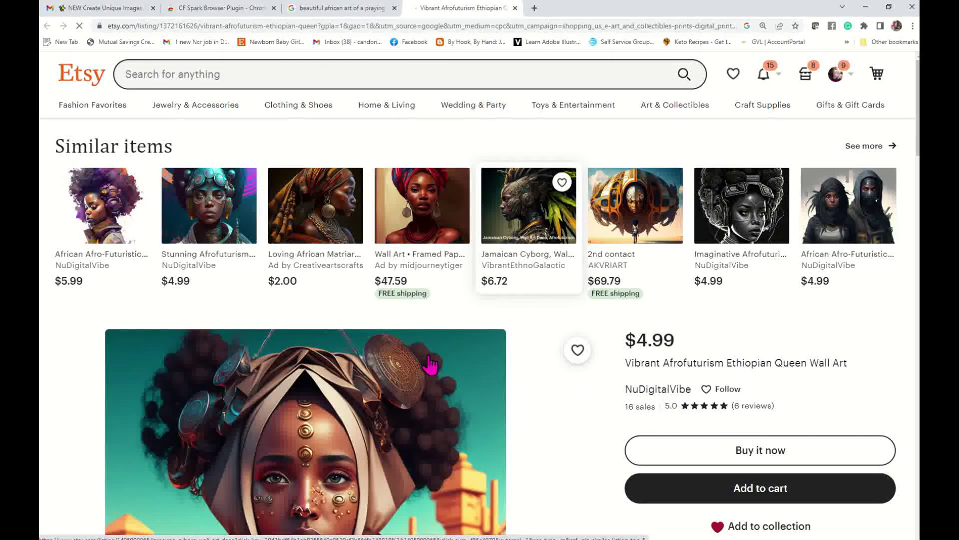
Scroll through the Etsy Ethiopian Queen listing and its reviews, then back up to the artwork
scroll(306, 442, "down", 15)
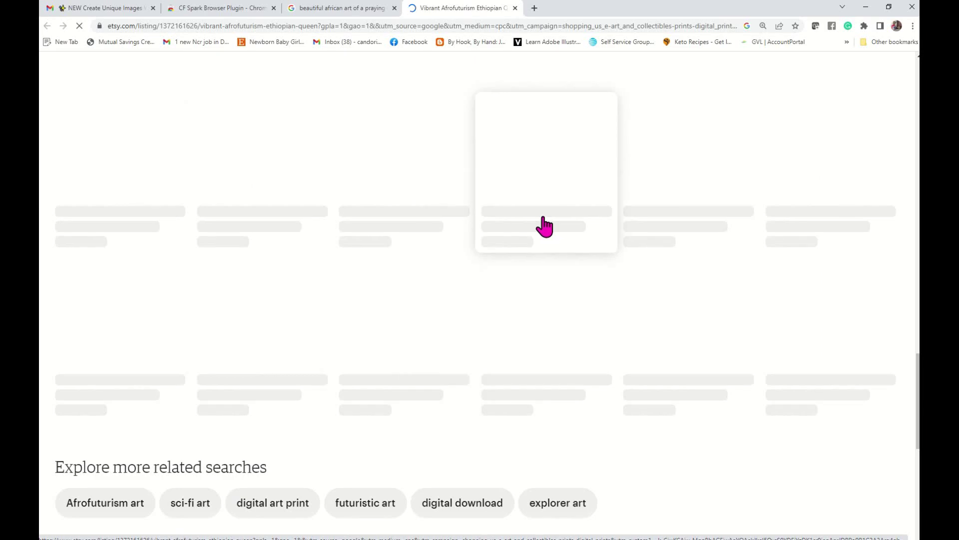
scroll(387, 309, "down", 4)
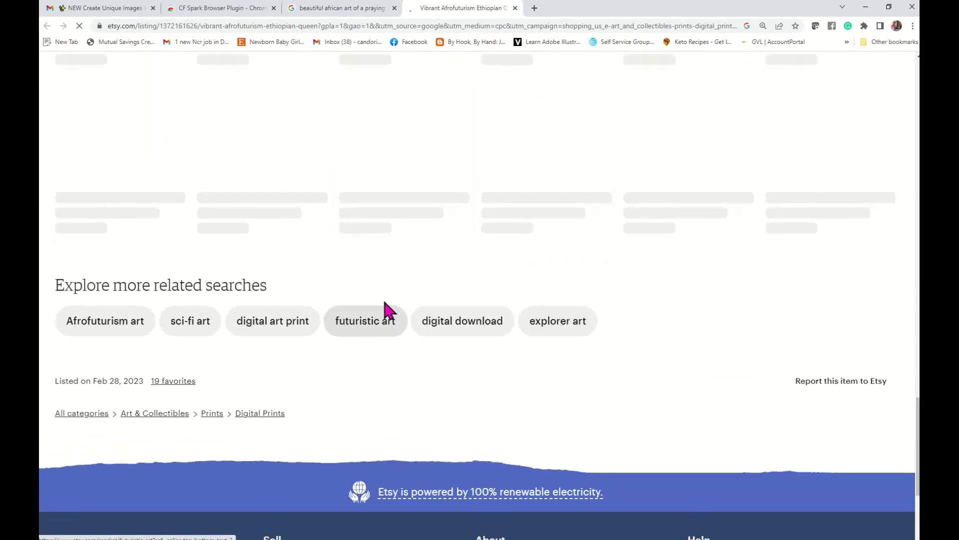
scroll(385, 310, "up", 15)
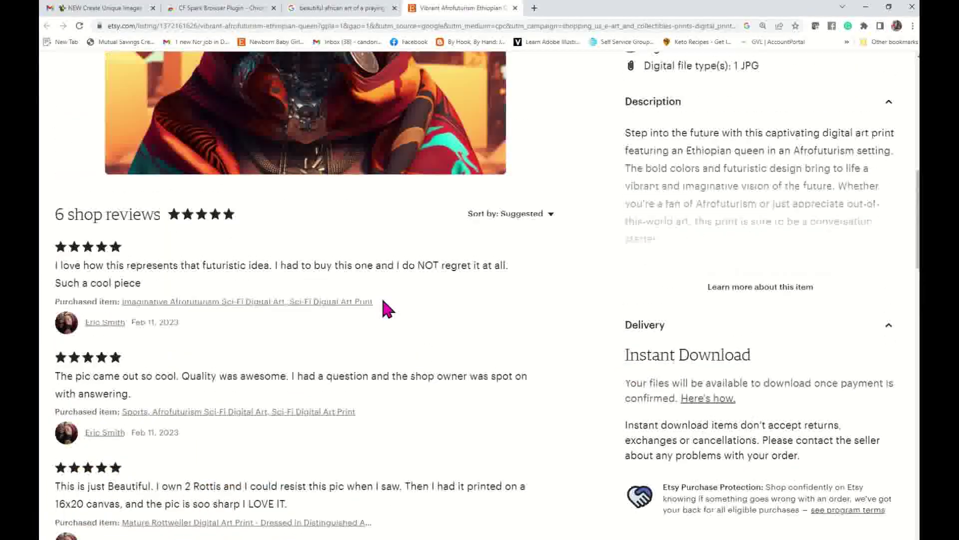
scroll(387, 309, "up", 2)
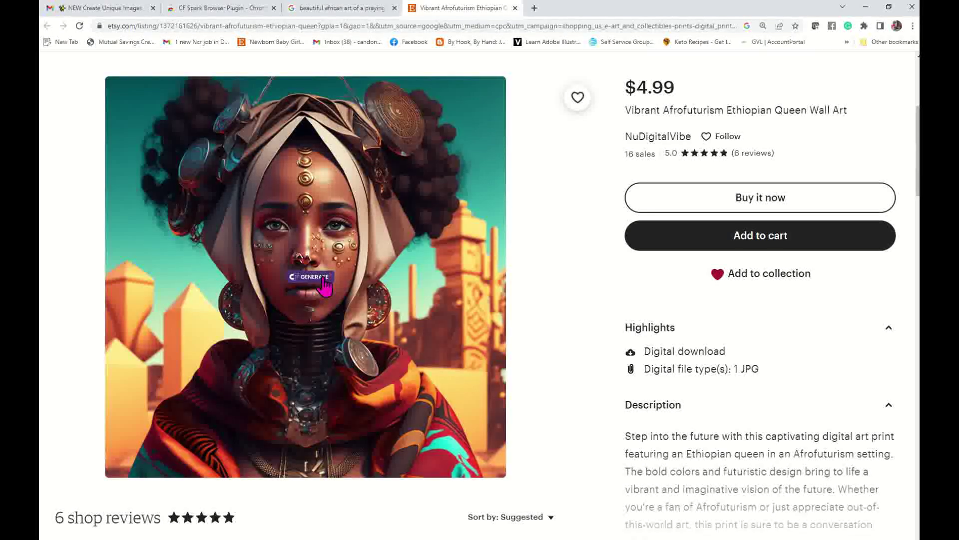
Send the Etsy queen artwork to ImageMix and generate variations from it
left_click(320, 278)
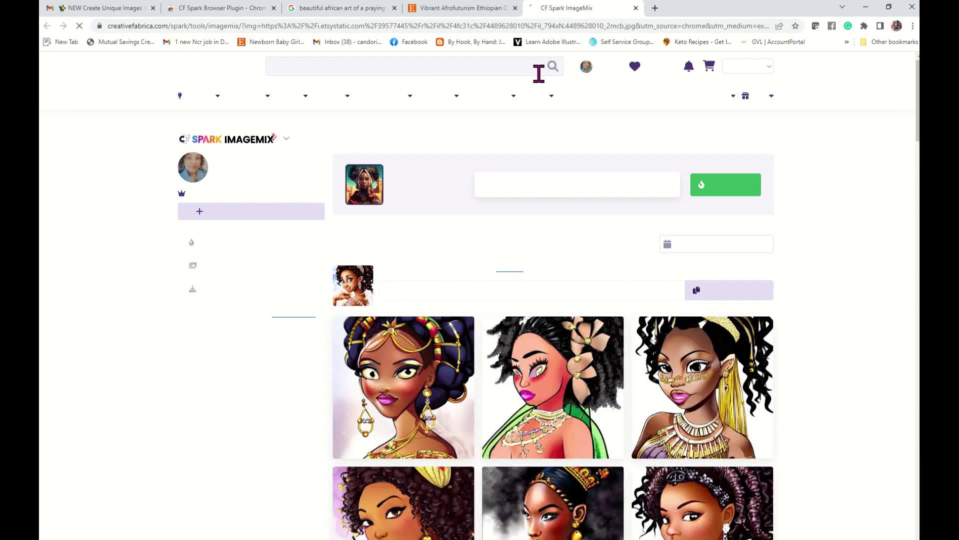
mouse_move(375, 196)
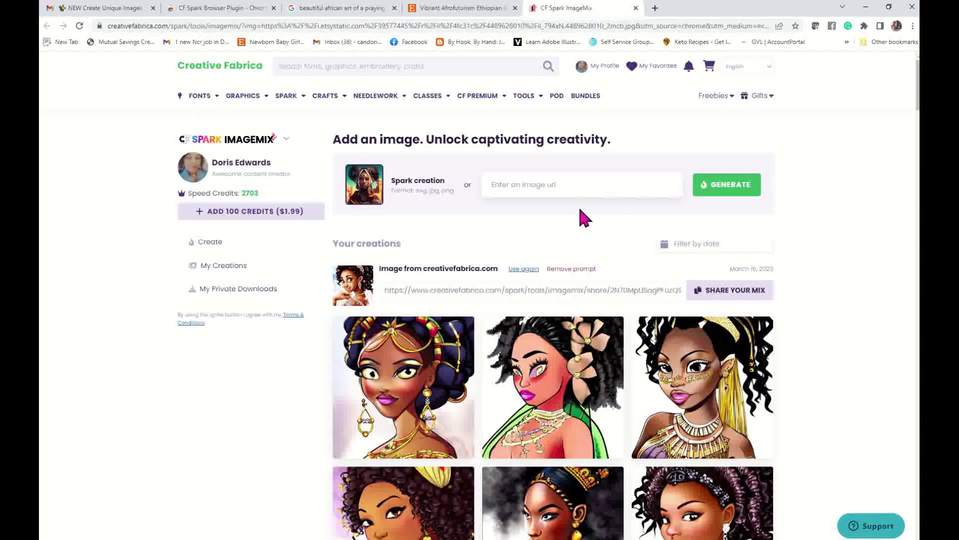
left_click(741, 192)
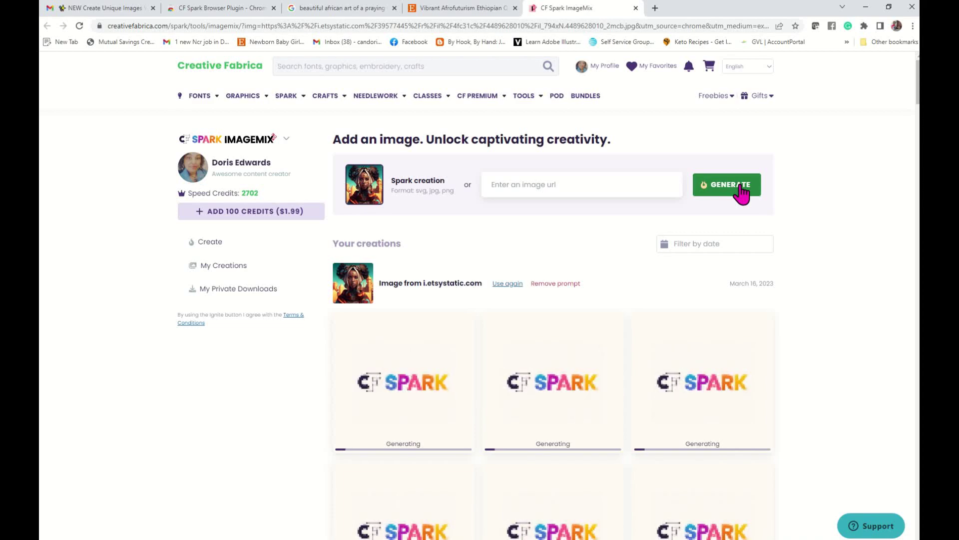
Wait for the Afrofuturist portrait variations to finish generating in the ImageMix grid
scroll(663, 217, "down", 3)
scroll(642, 270, "down", 2)
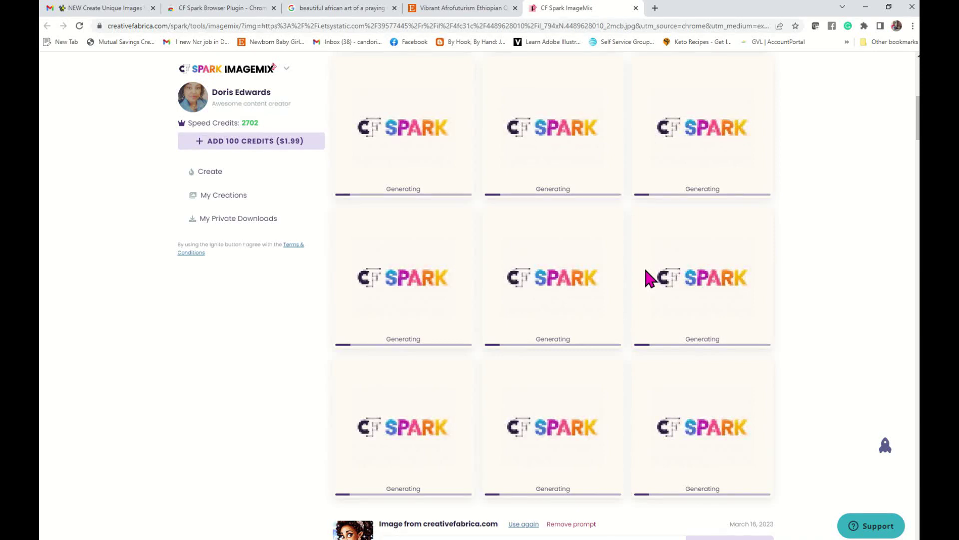
scroll(643, 266, "up", 1)
scroll(657, 255, "up", 4)
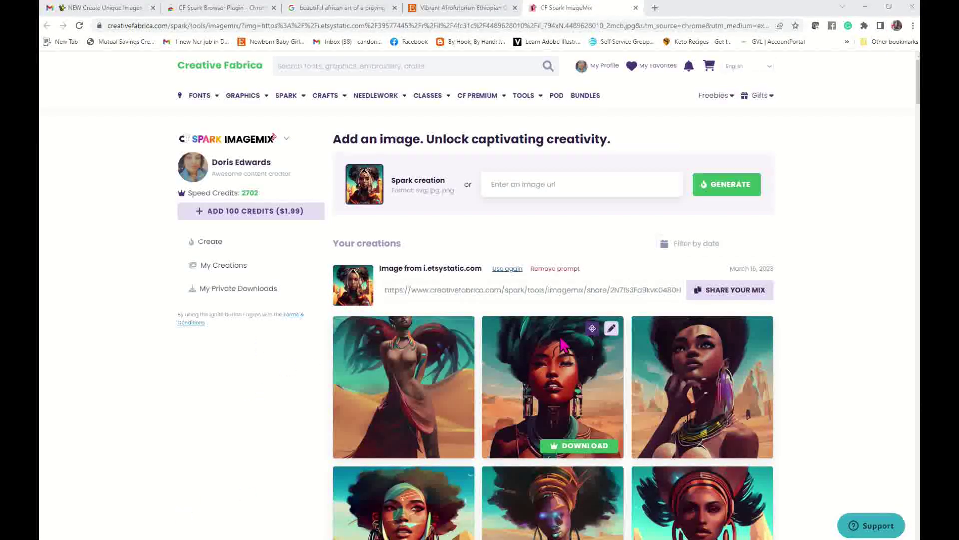
Download the pyramid-background and green-turban desert portraits from their enlarged previews
scroll(562, 345, "down", 7)
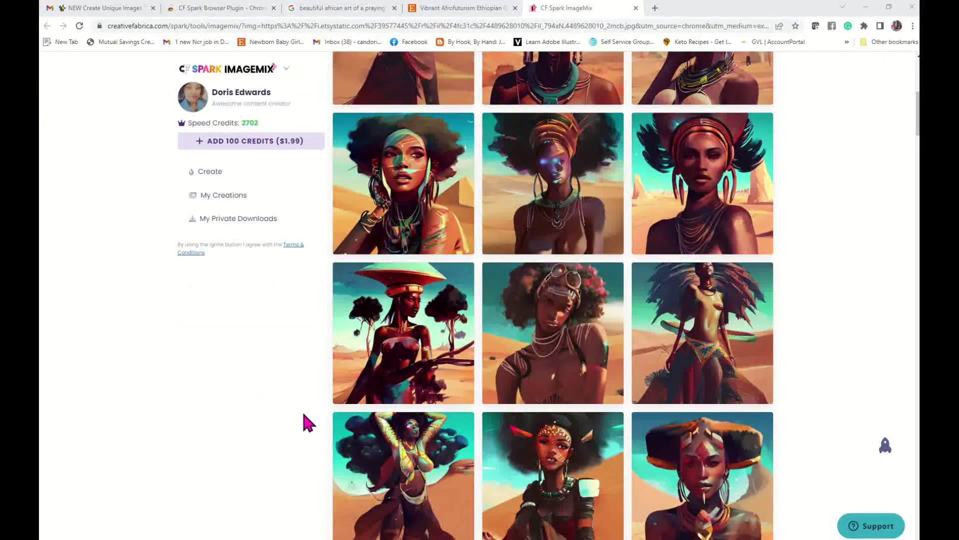
scroll(309, 422, "down", 2)
scroll(308, 422, "down", 1)
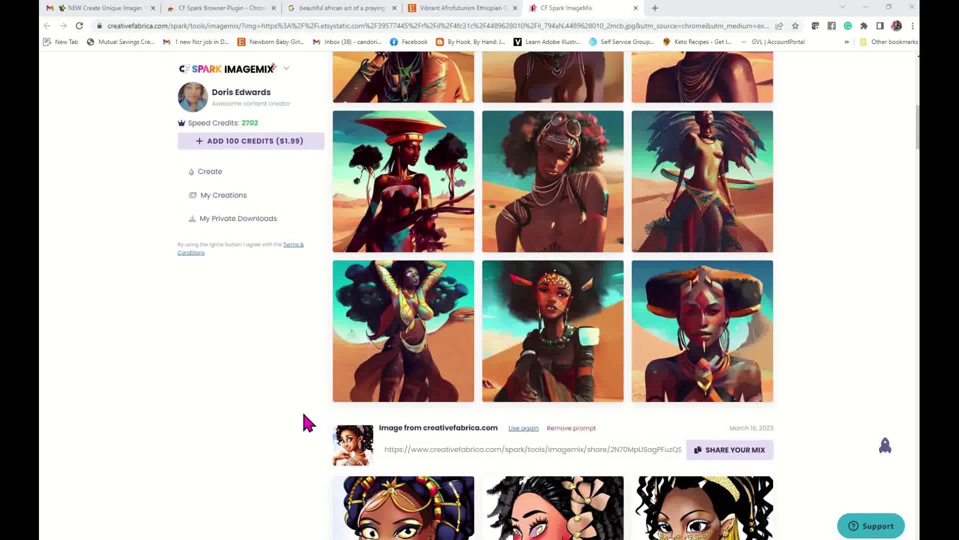
scroll(308, 422, "up", 4)
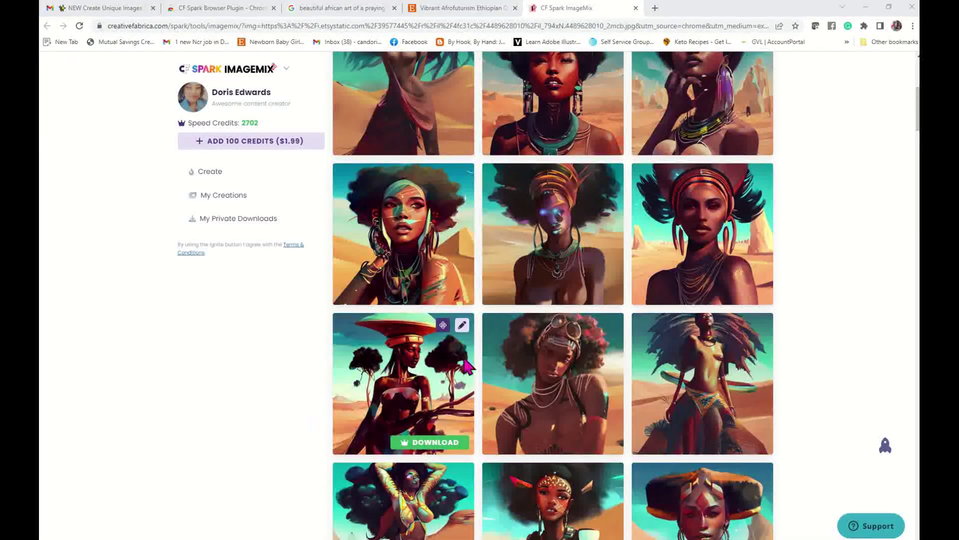
mouse_move(438, 228)
scroll(450, 225, "up", 1)
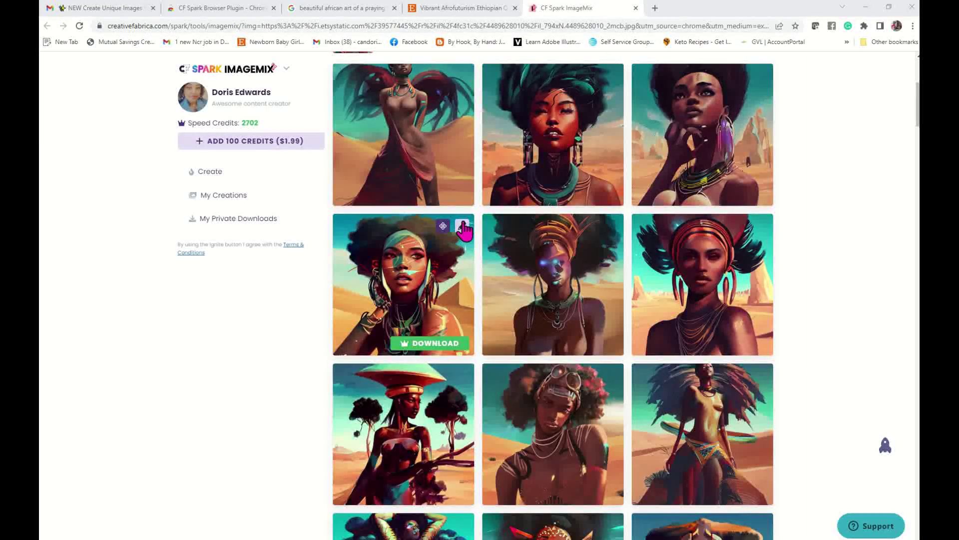
left_click(462, 228)
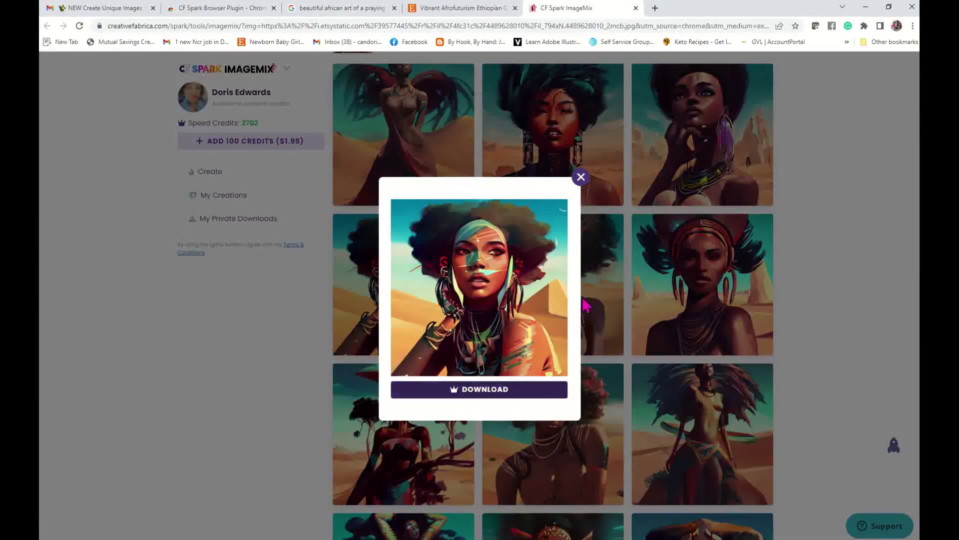
left_click(493, 395)
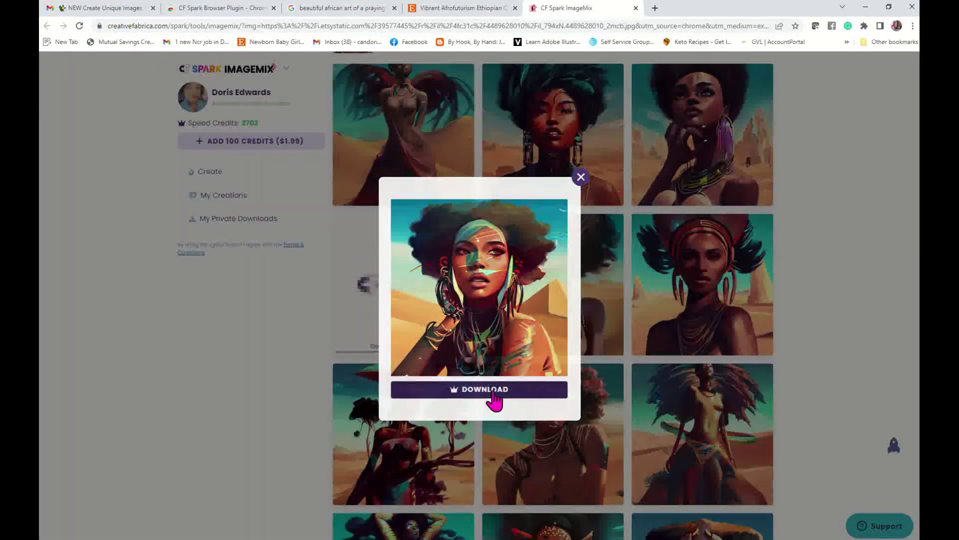
scroll(492, 399, "up", 1)
scroll(493, 399, "up", 2)
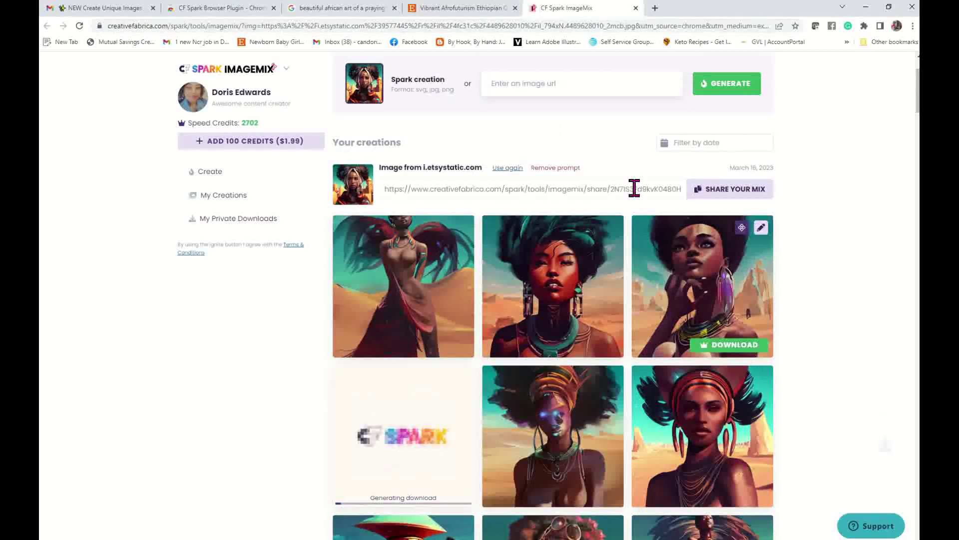
left_click(614, 230)
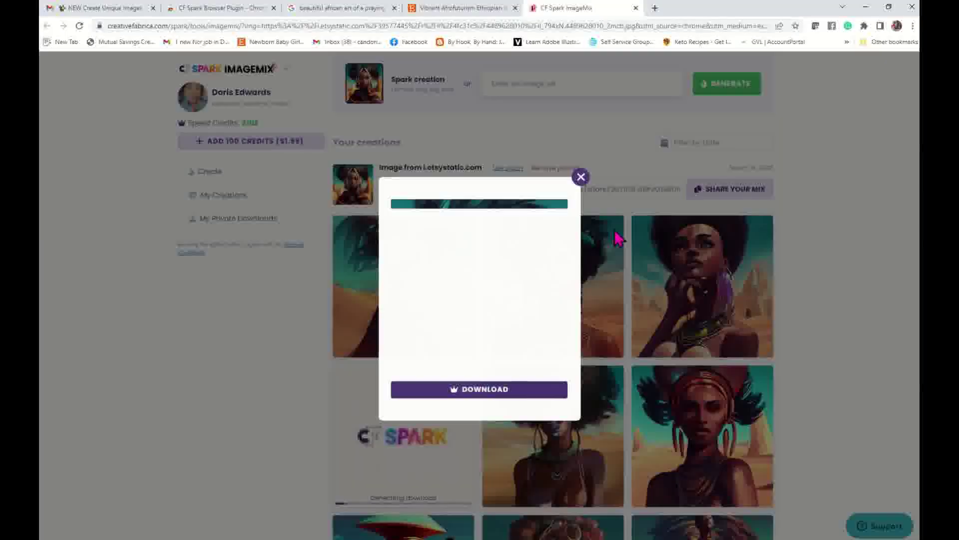
left_click(496, 399)
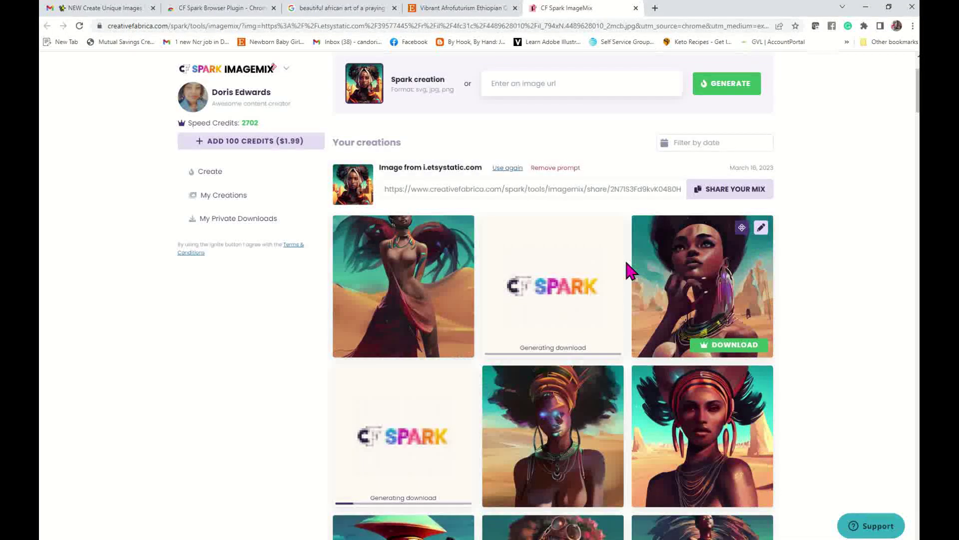
Preview the goggles and wide-headdress portraits, closing each without downloading
scroll(628, 280, "down", 3)
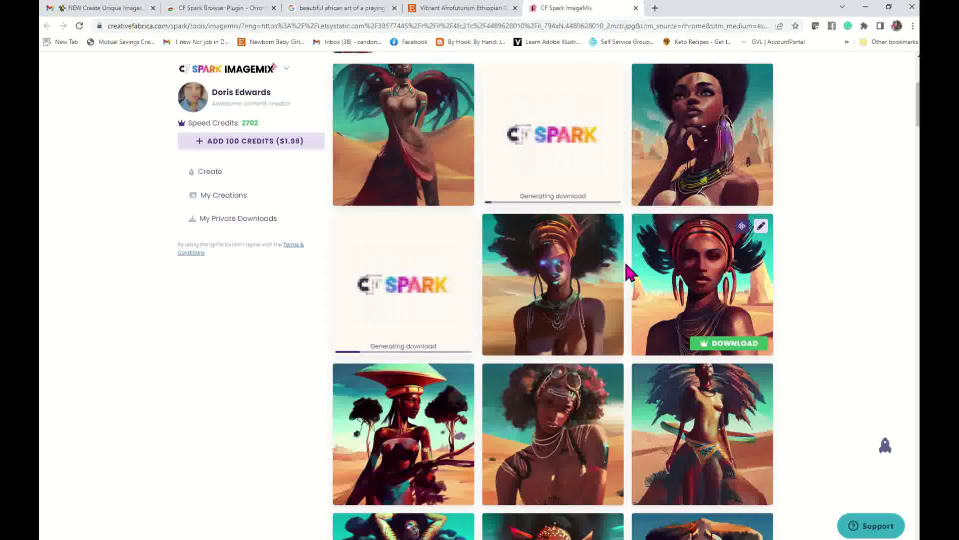
scroll(624, 259, "down", 3)
left_click(606, 231)
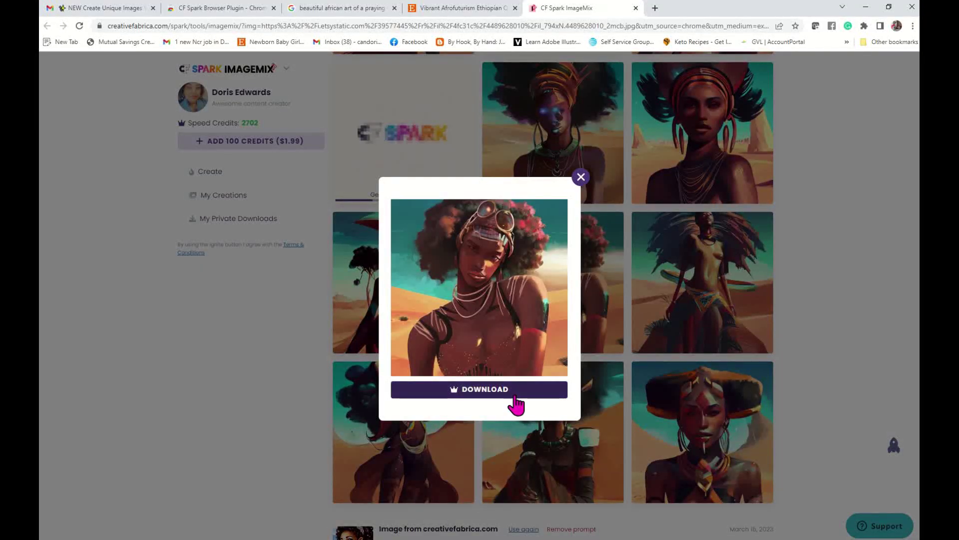
left_click(581, 177)
scroll(786, 373, "down", 2)
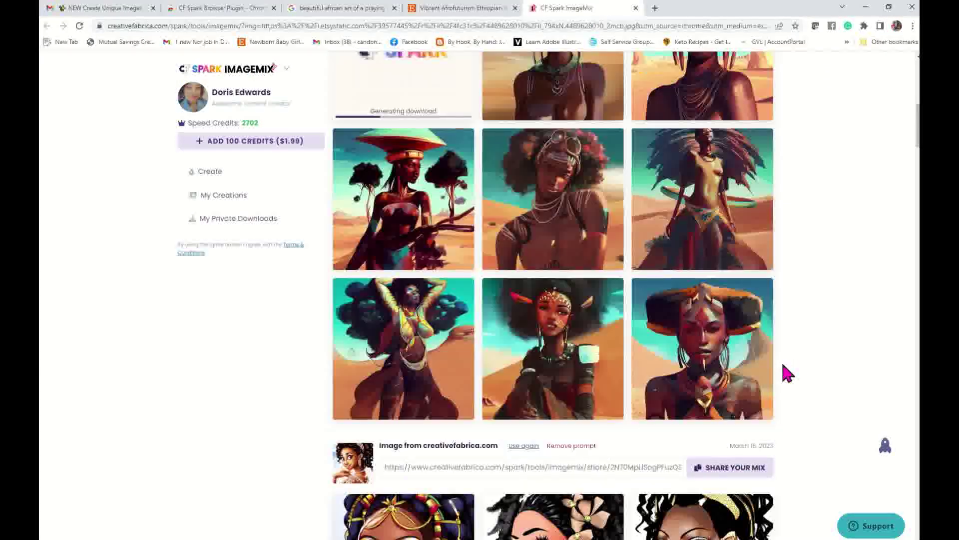
left_click(761, 273)
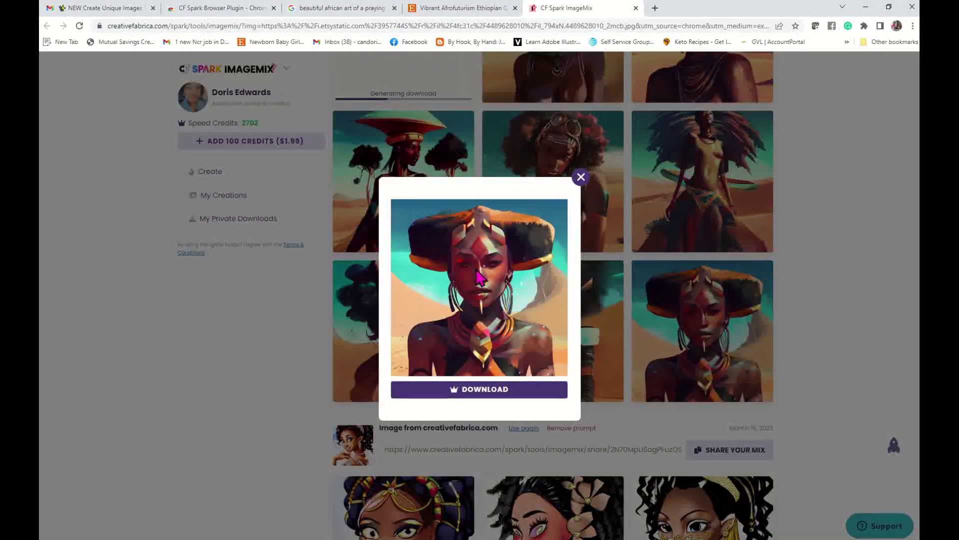
left_click(581, 178)
scroll(662, 312, "up", 8)
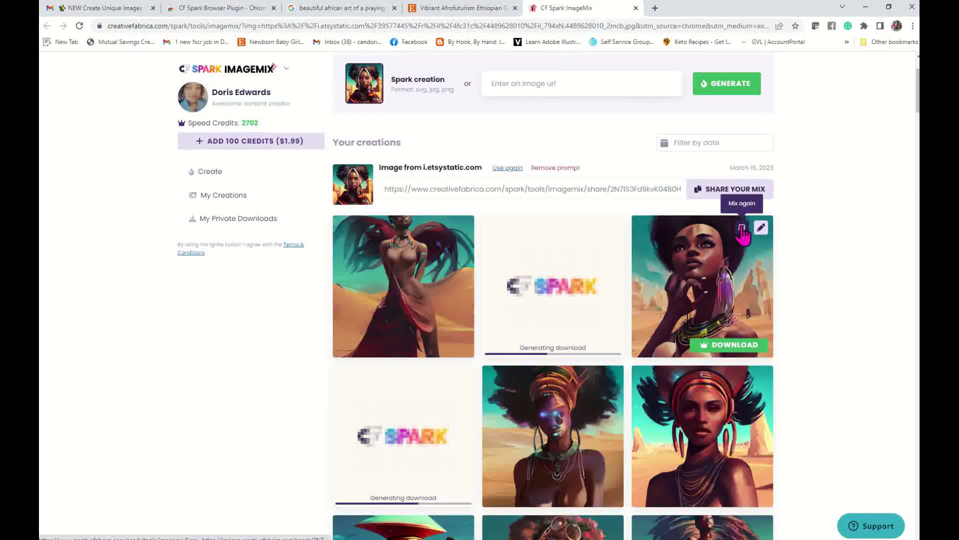
scroll(760, 370, "down", 5)
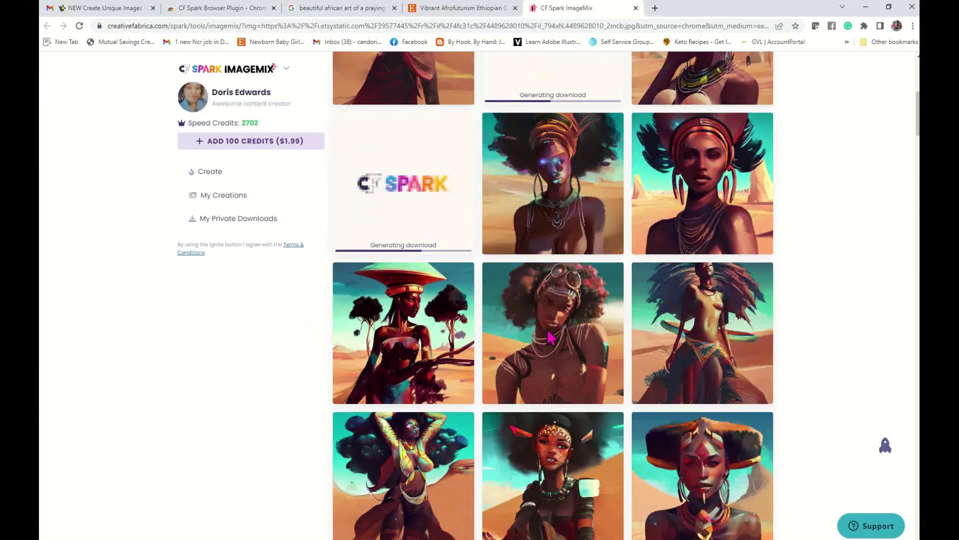
scroll(550, 338, "down", 4)
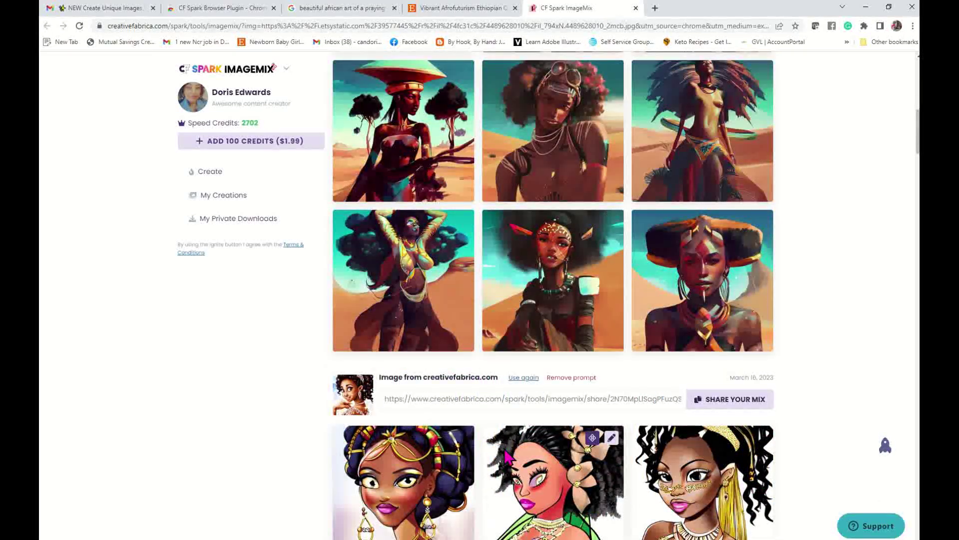
Download the grey-background, large-afro and red-beads cartoon portraits from the creativefabrica.com mix
scroll(506, 456, "down", 6)
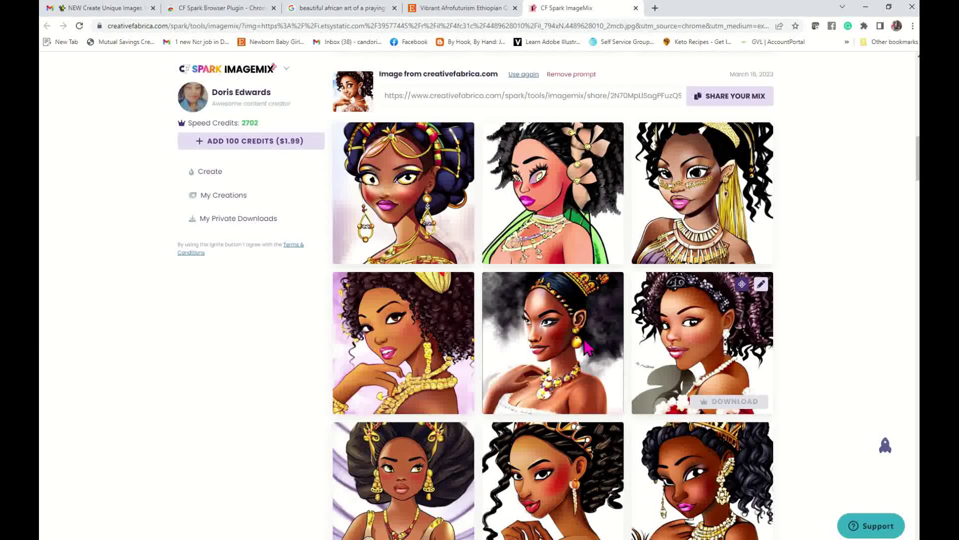
left_click(602, 408)
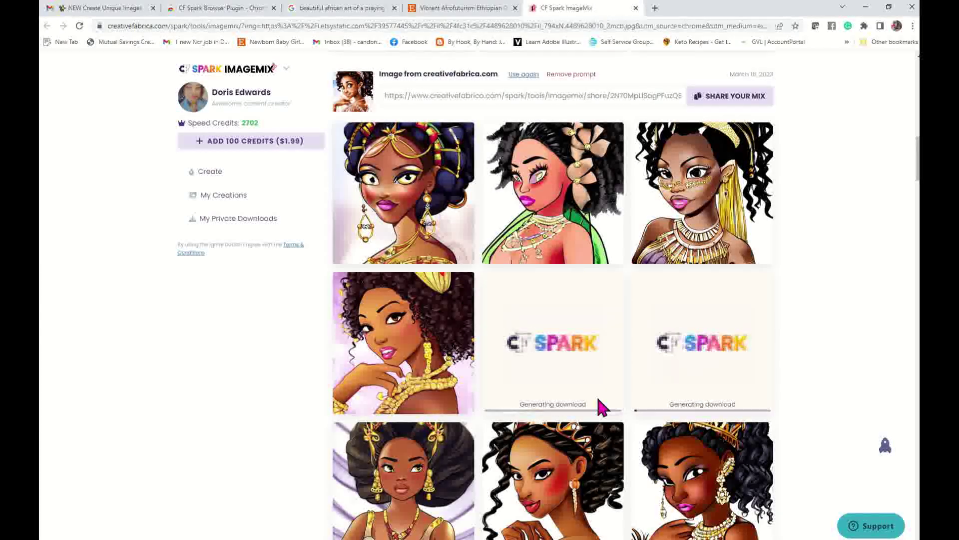
scroll(602, 407, "down", 3)
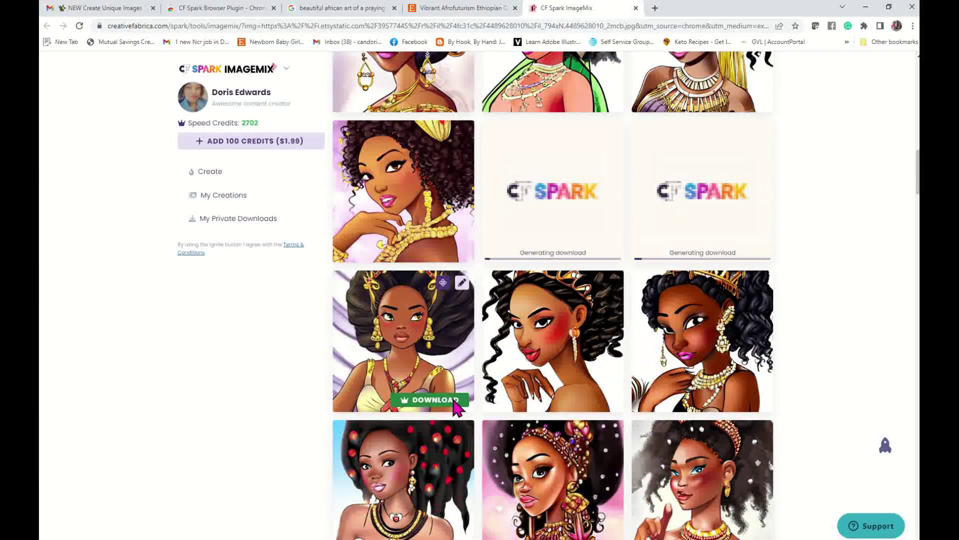
left_click(455, 407)
scroll(539, 392, "down", 2)
scroll(538, 390, "down", 1)
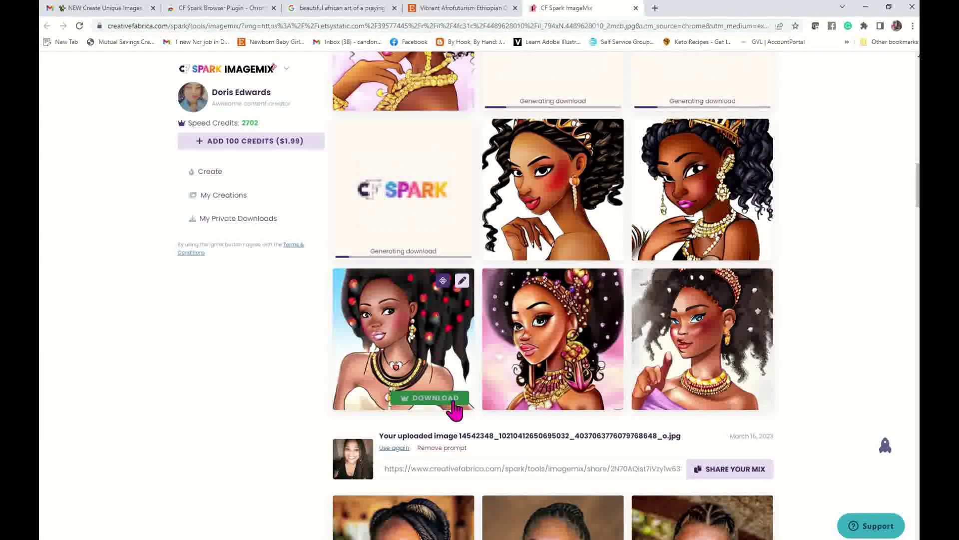
left_click(455, 405)
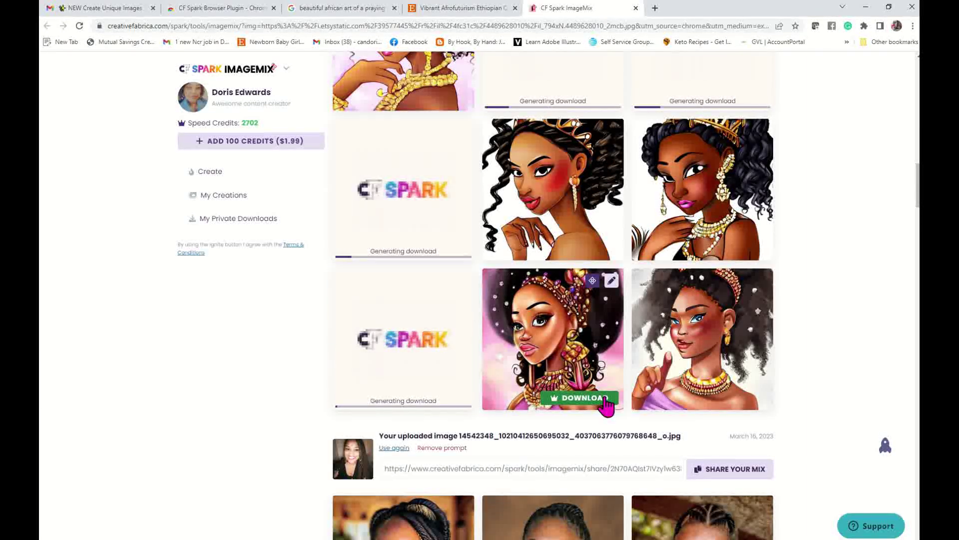
scroll(604, 403, "up", 8)
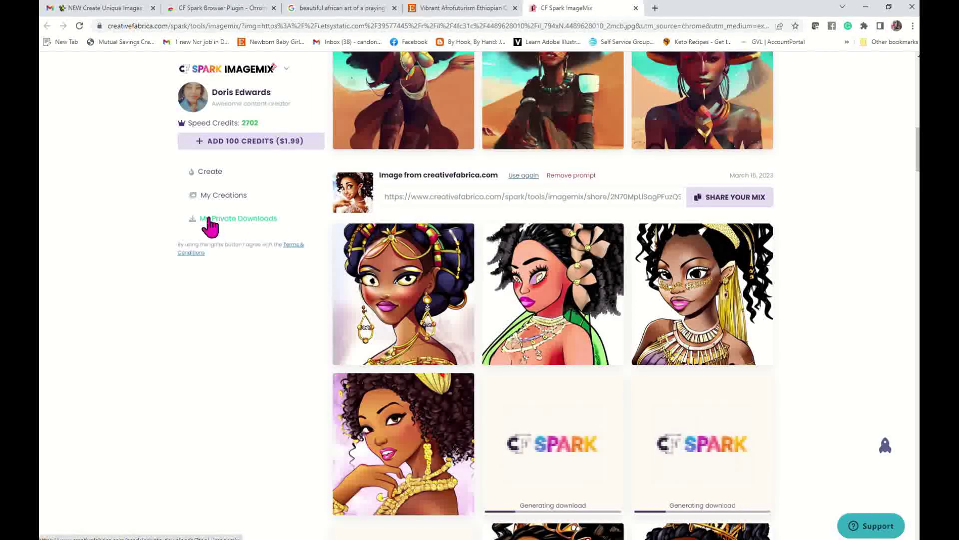
Open My Private Downloads and scroll through the saved ImageMix portraits
left_click(250, 220)
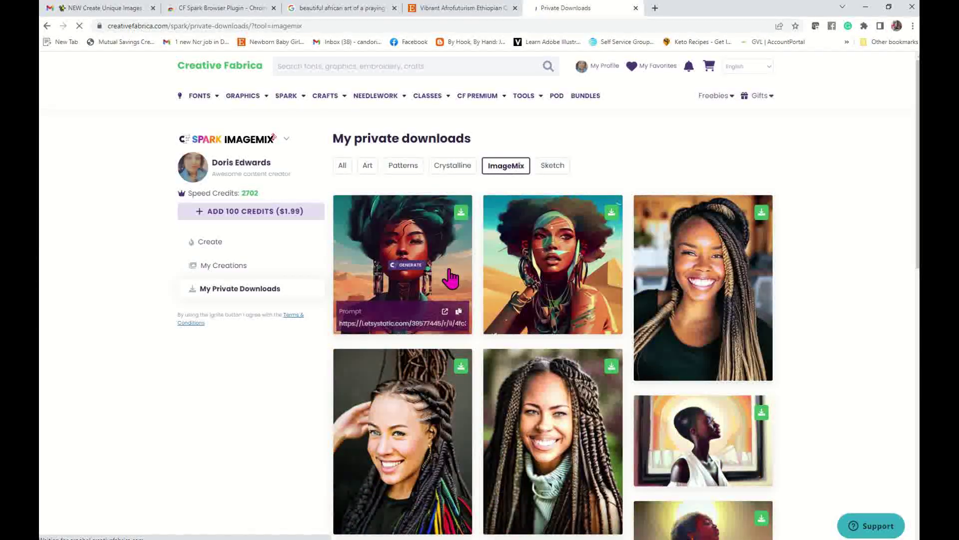
scroll(449, 276, "down", 2)
scroll(450, 278, "down", 6)
scroll(450, 278, "up", 6)
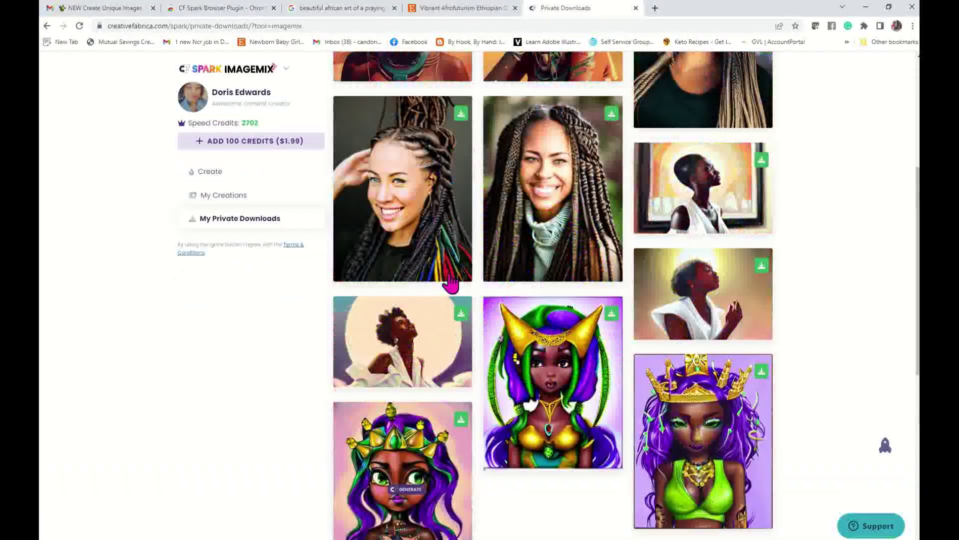
scroll(451, 282, "up", 2)
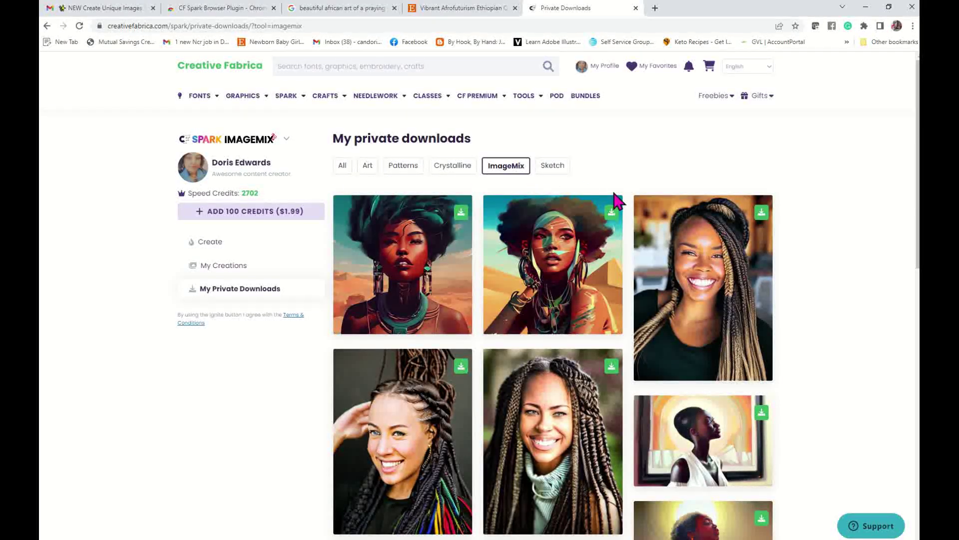
mouse_move(293, 112)
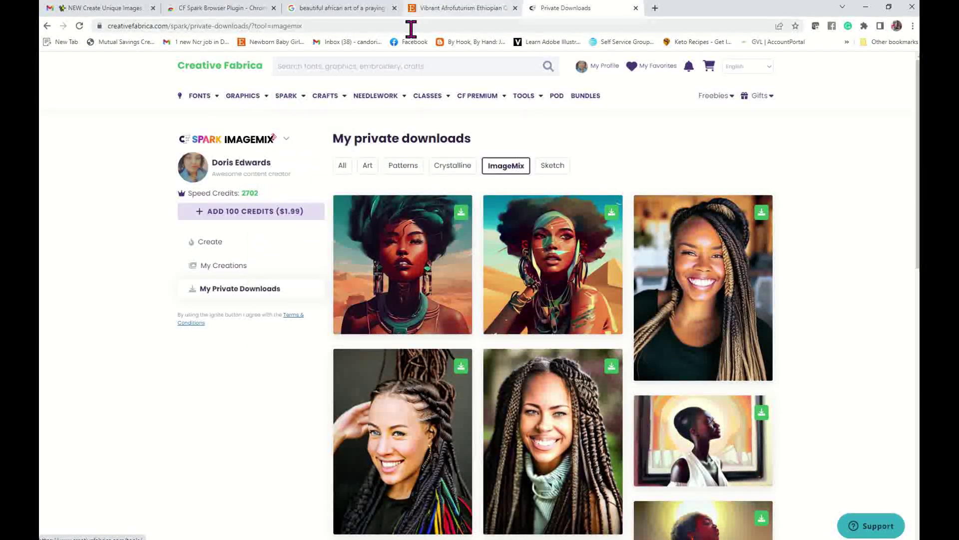
Check the Etsy tab, then scroll down through the Google praying-woman image results
left_click(462, 8)
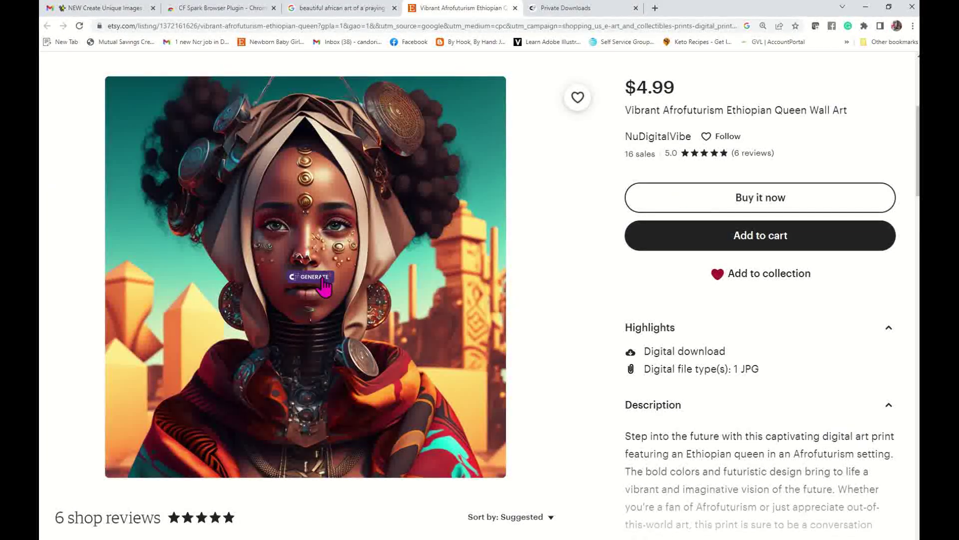
left_click(345, 8)
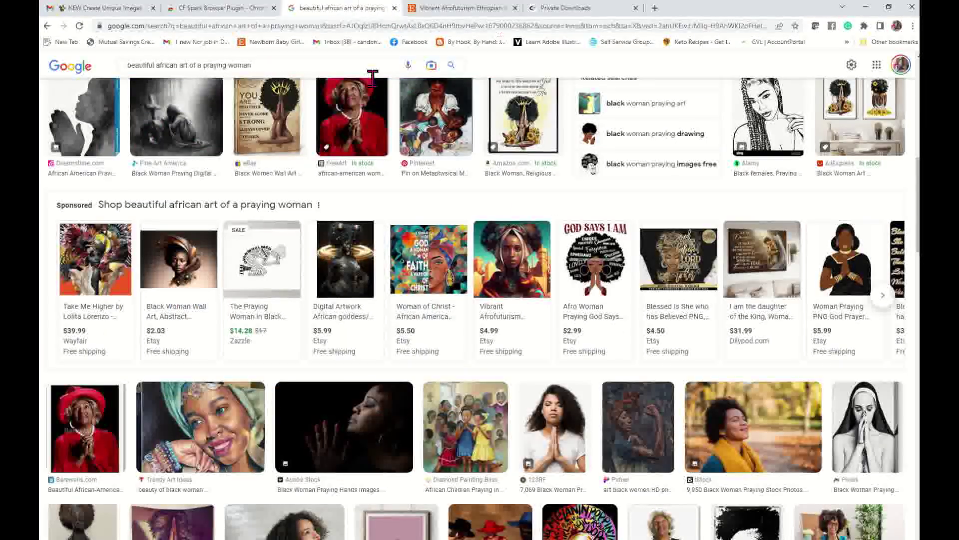
scroll(597, 400, "down", 6)
scroll(598, 398, "down", 7)
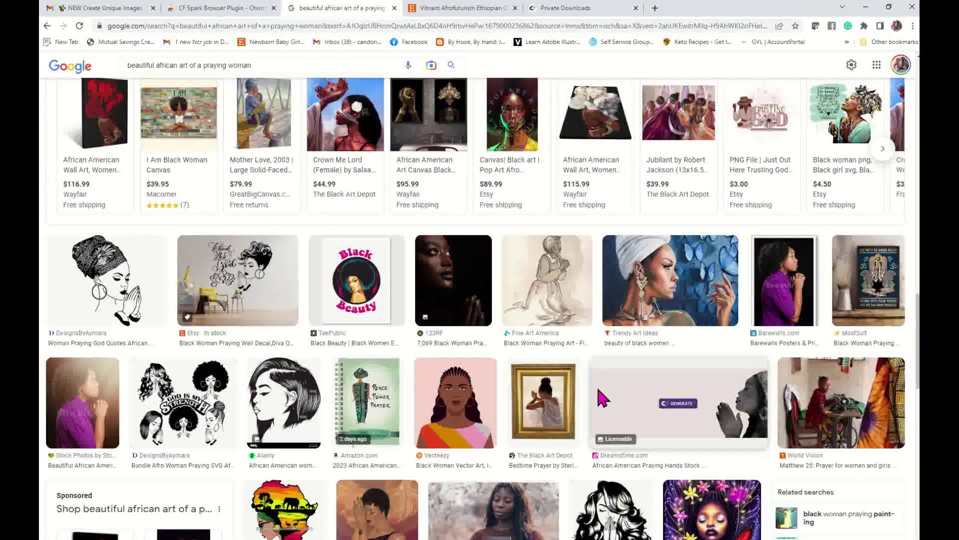
scroll(600, 397, "down", 8)
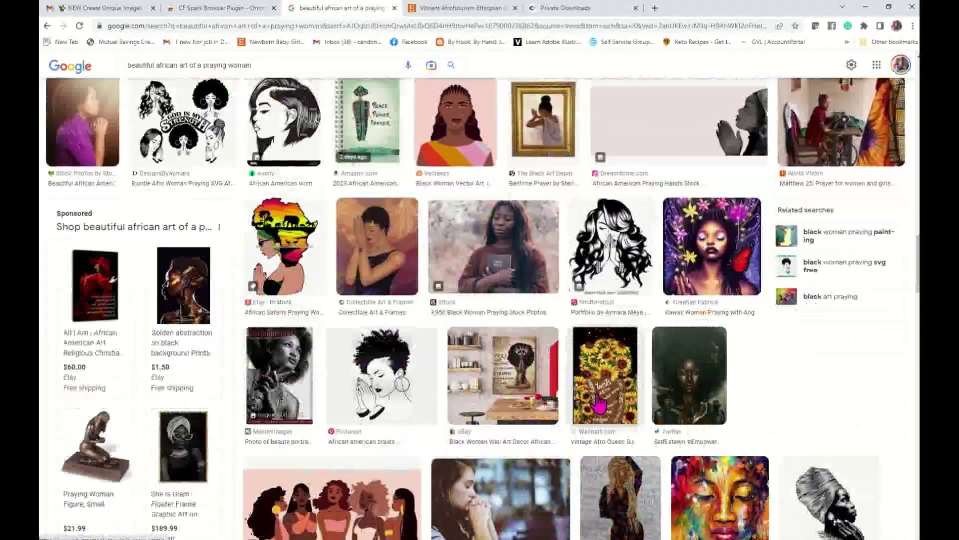
scroll(600, 403, "down", 9)
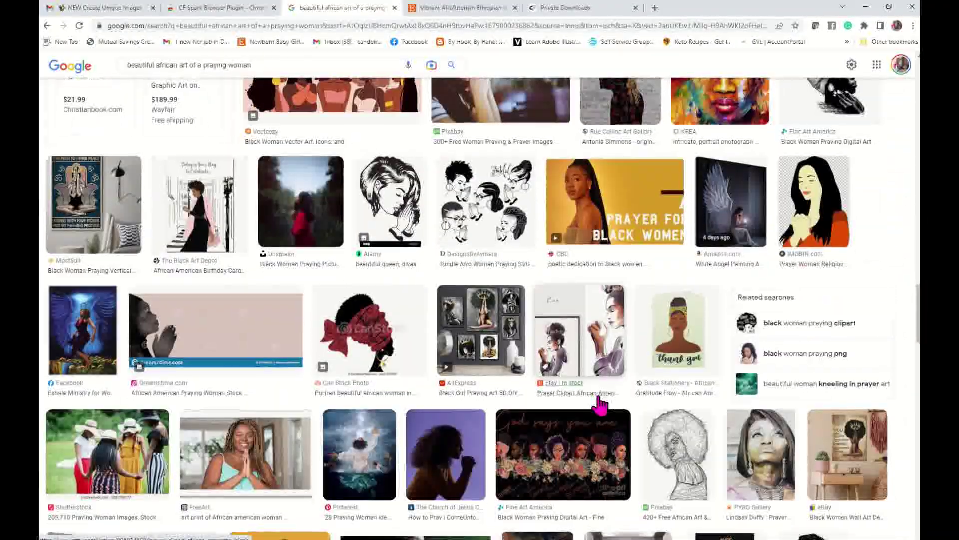
scroll(599, 405, "down", 2)
scroll(601, 408, "down", 8)
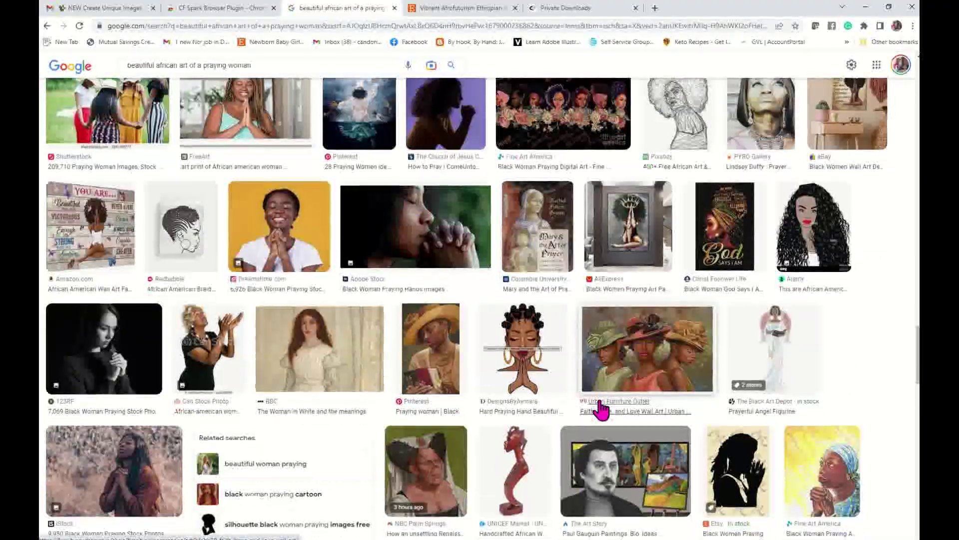
scroll(602, 410, "down", 8)
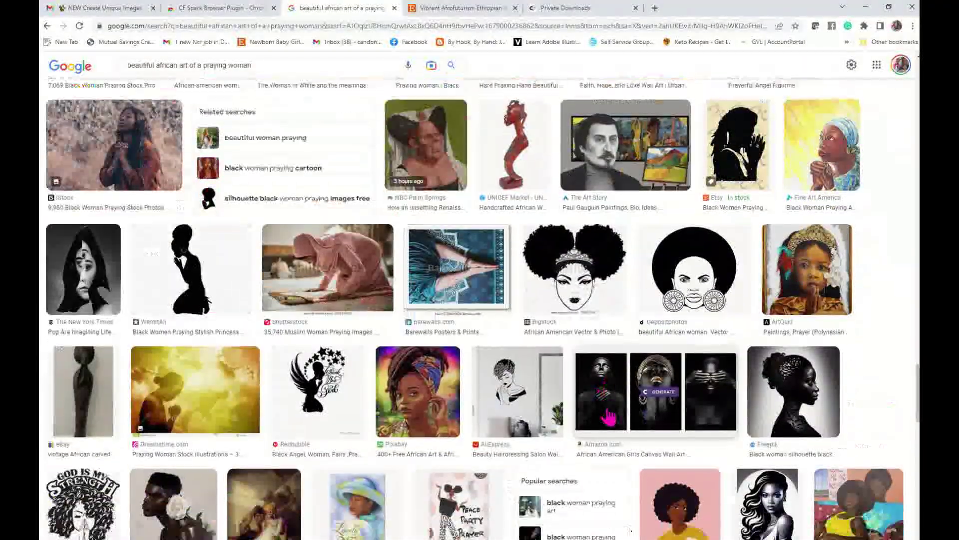
scroll(608, 418, "down", 10)
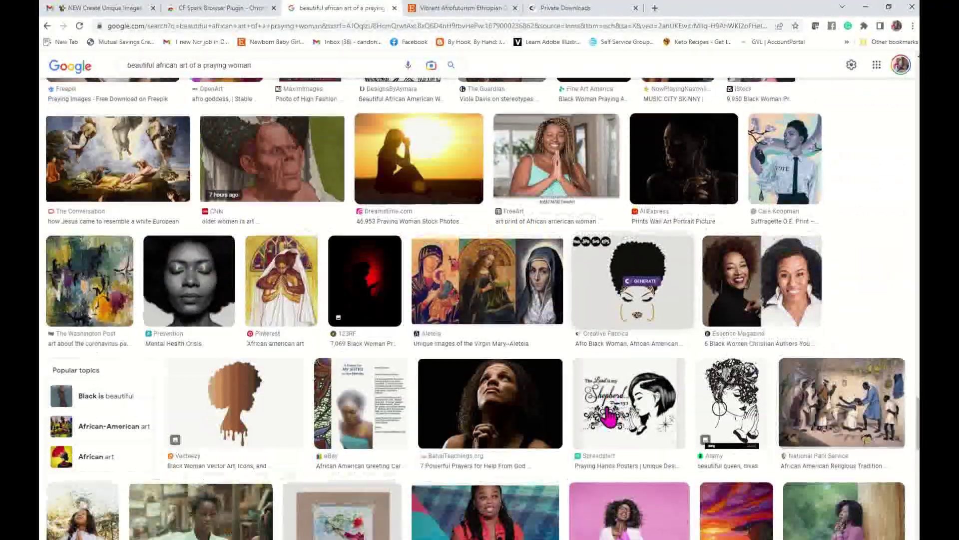
scroll(610, 419, "down", 7)
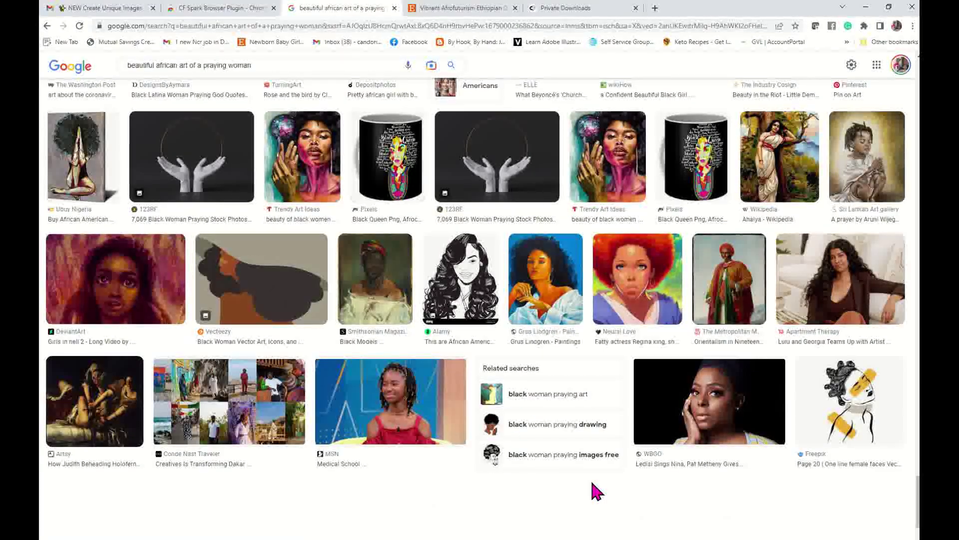
scroll(514, 425, "down", 2)
Preview the FreeArt photo of a woman praying at home and send it to ImageMix
scroll(515, 424, "up", 4)
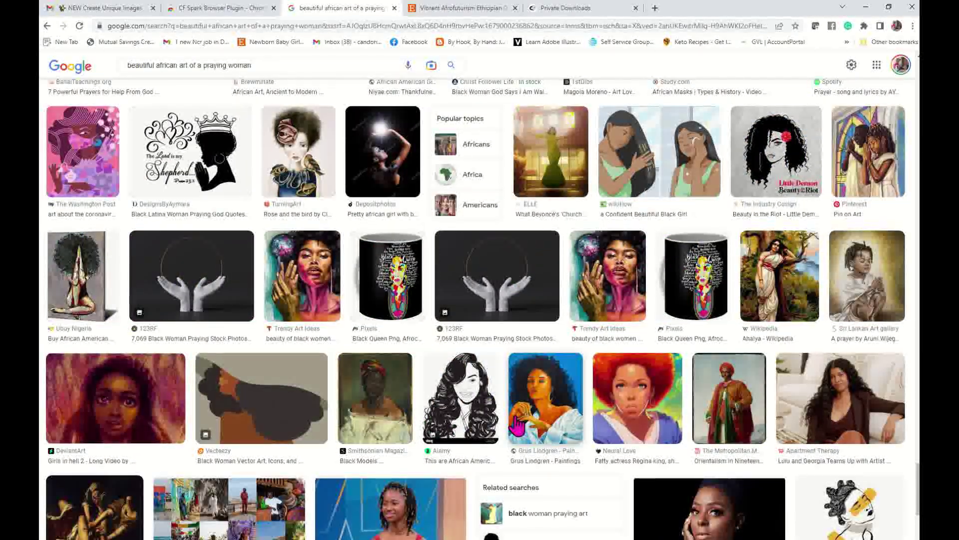
scroll(517, 425, "up", 2)
scroll(518, 425, "up", 3)
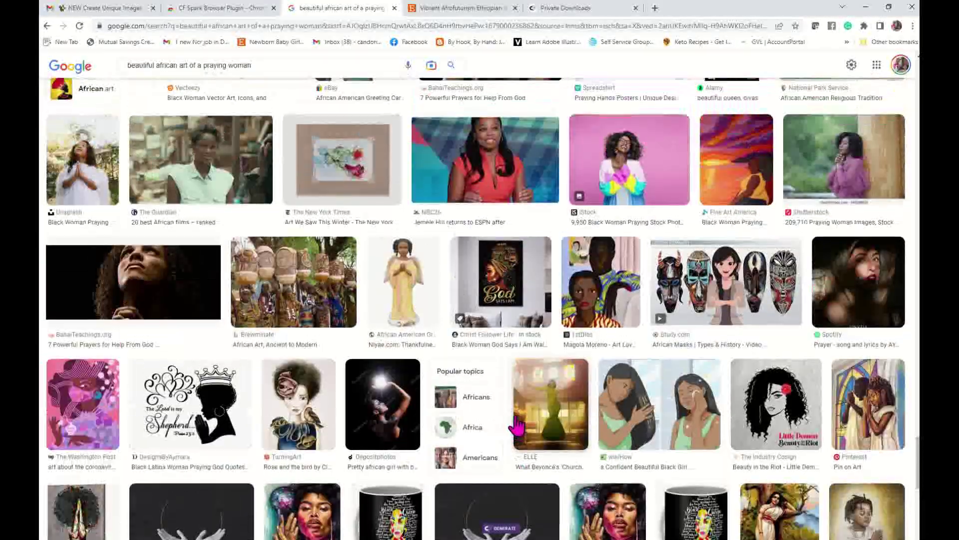
scroll(515, 425, "up", 6)
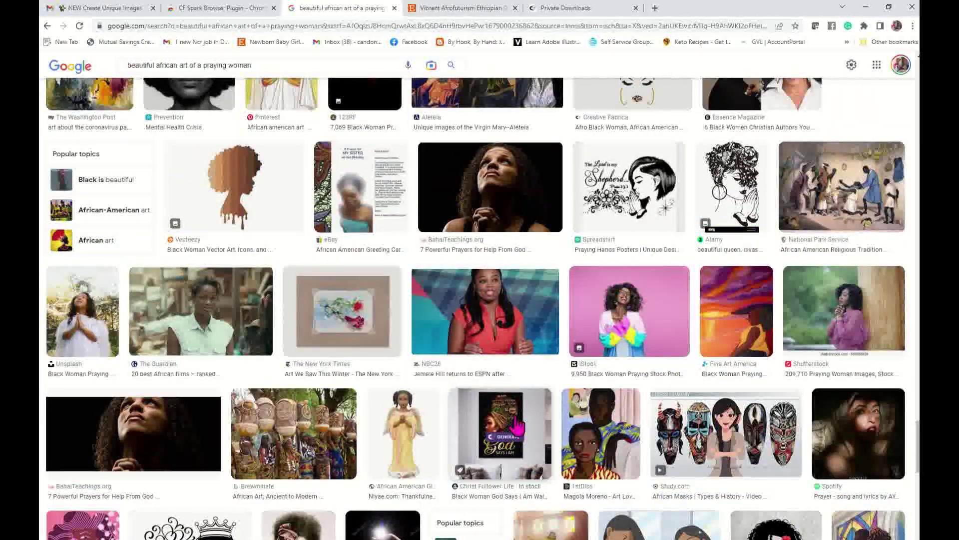
scroll(519, 425, "up", 2)
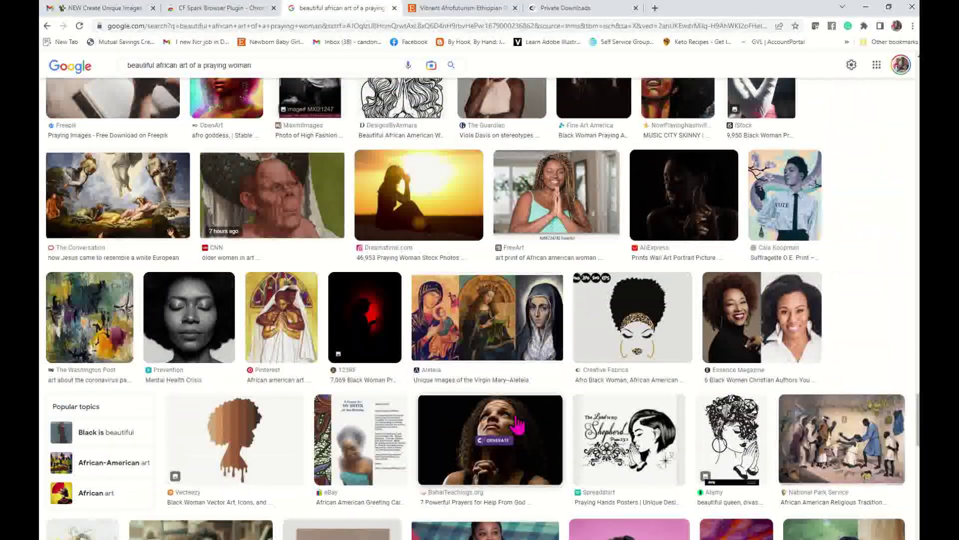
scroll(519, 424, "up", 1)
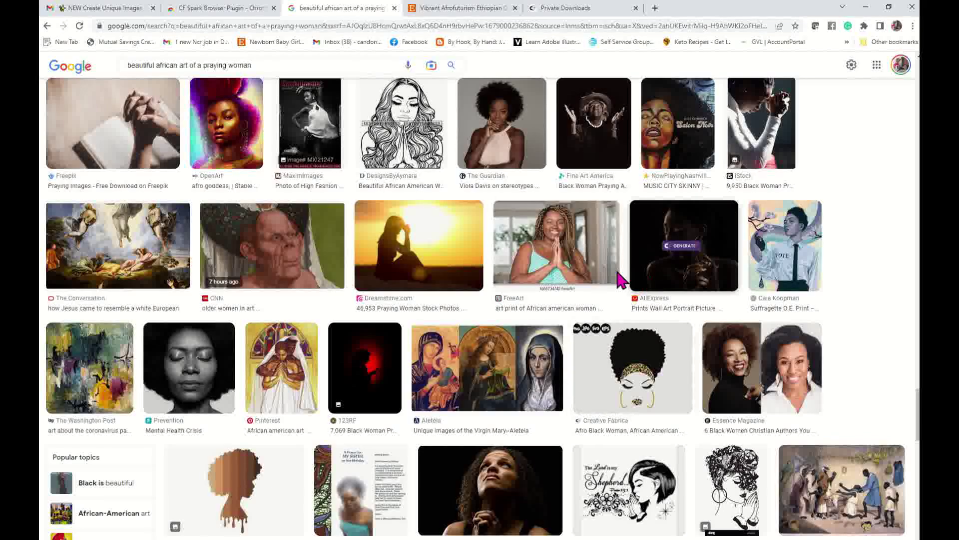
left_click(567, 272)
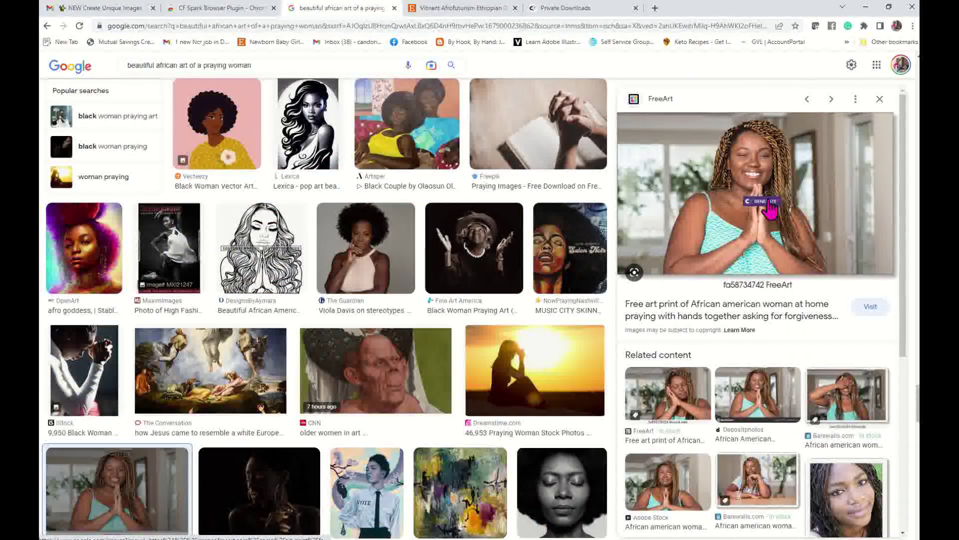
left_click(762, 201)
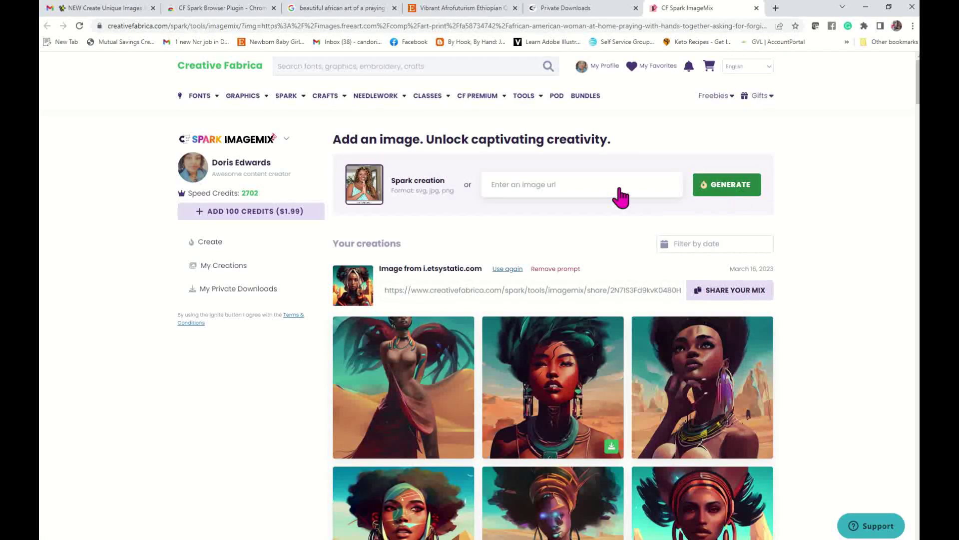
Generate 12 new variations from the FreeArt praying-woman photo and watch them finish
left_click(719, 186)
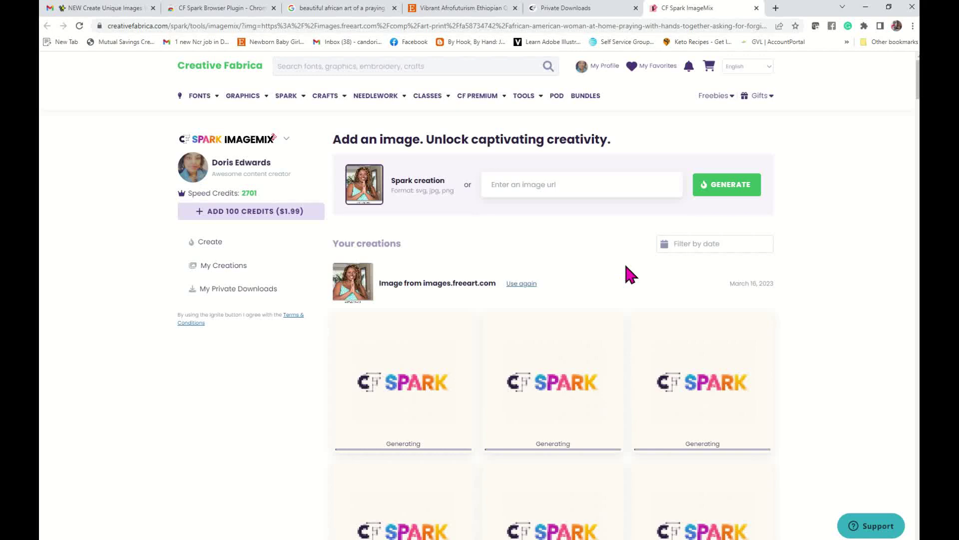
scroll(622, 300, "down", 4)
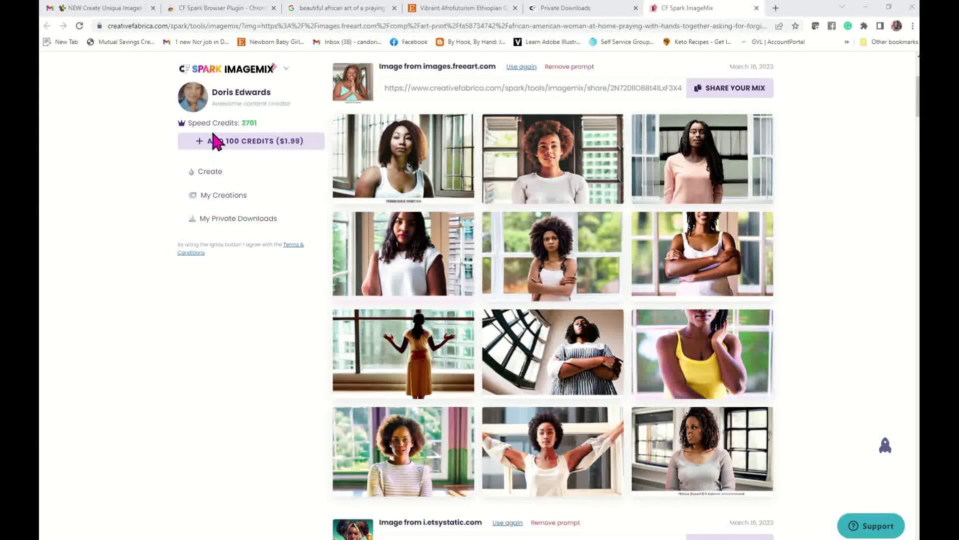
Preview the afro-haired woman variation enlarged, then close the preview
mouse_move(698, 259)
scroll(697, 260, "down", 3)
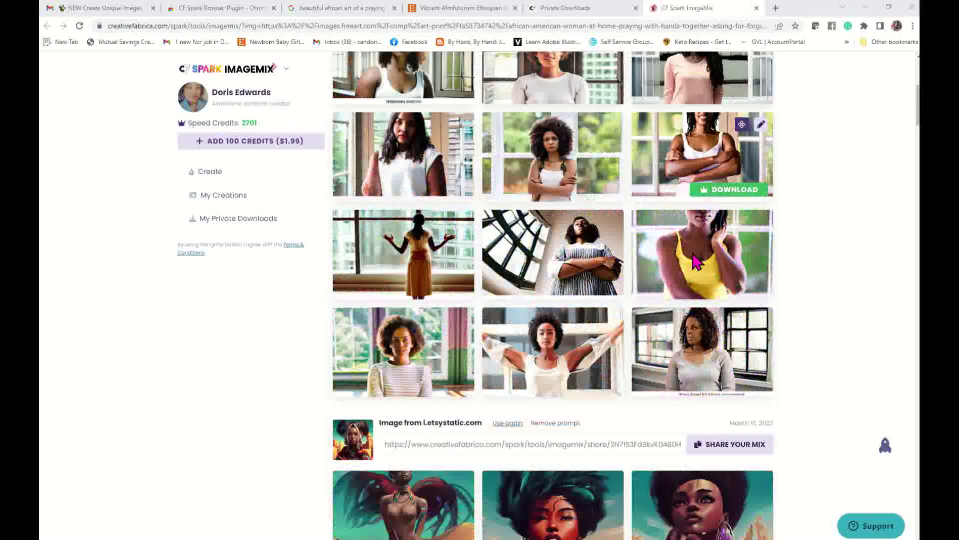
scroll(695, 260, "up", 3)
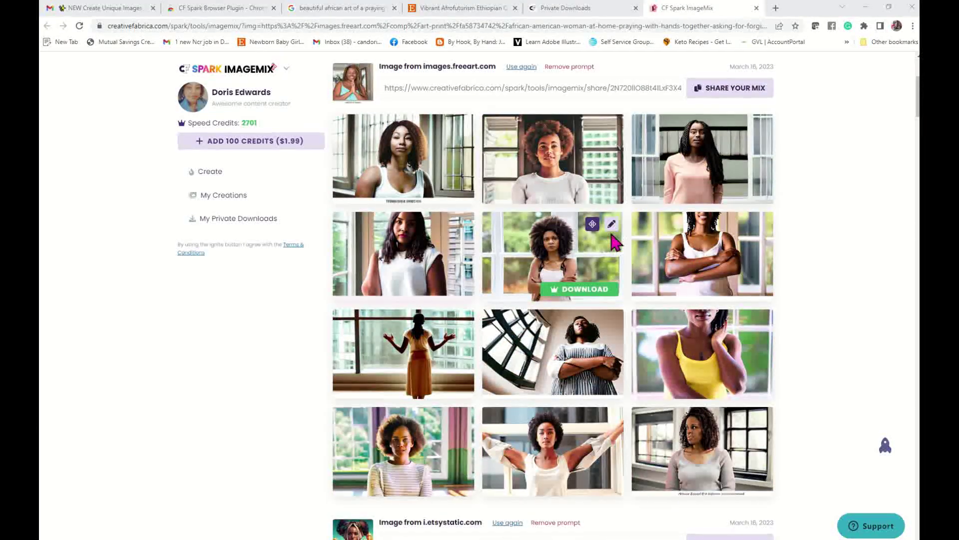
left_click(614, 232)
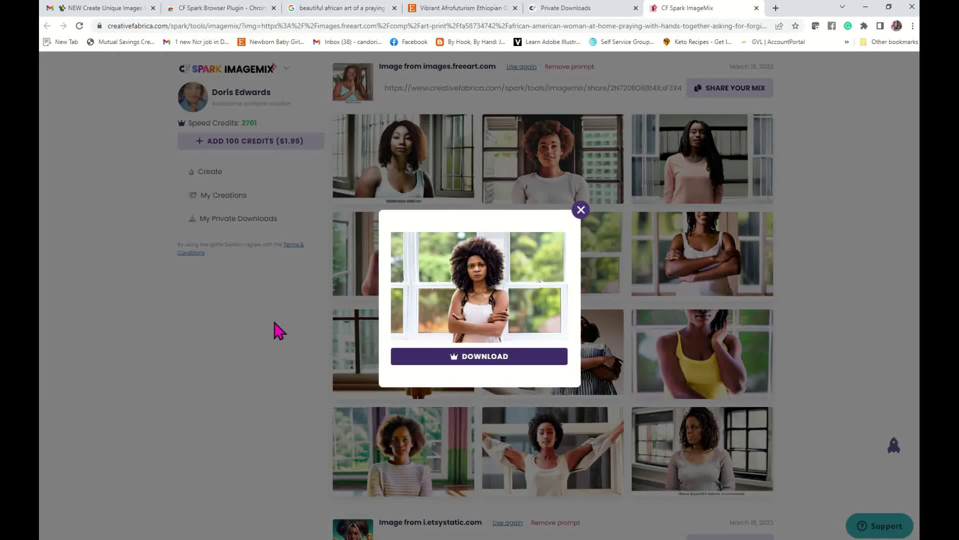
left_click(280, 332)
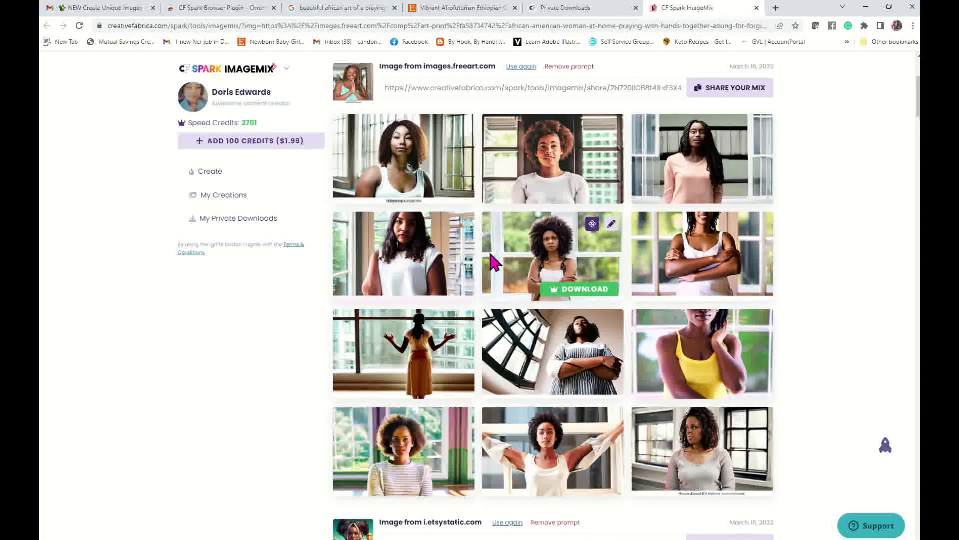
Download the top-middle curly-haired white-sweater portrait and return to the top of the page
left_click(616, 132)
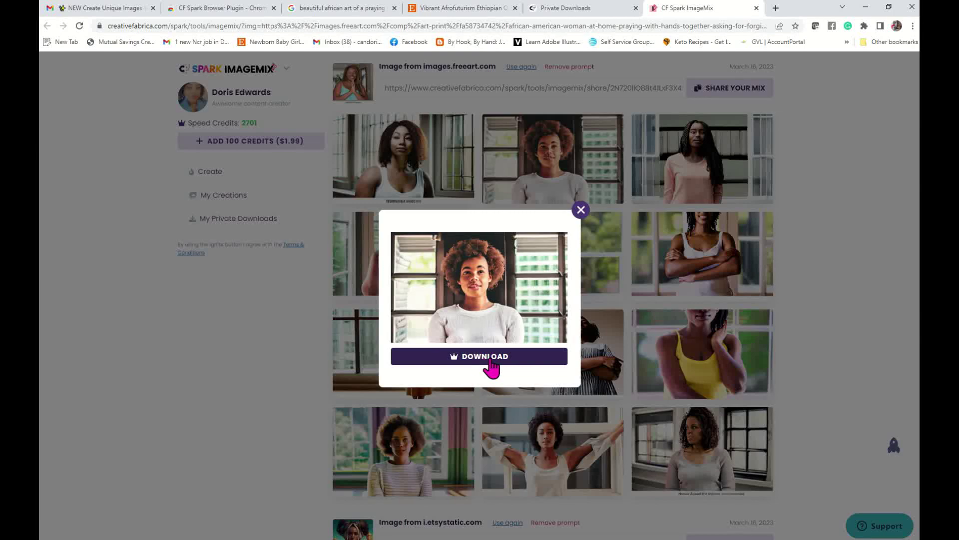
left_click(491, 368)
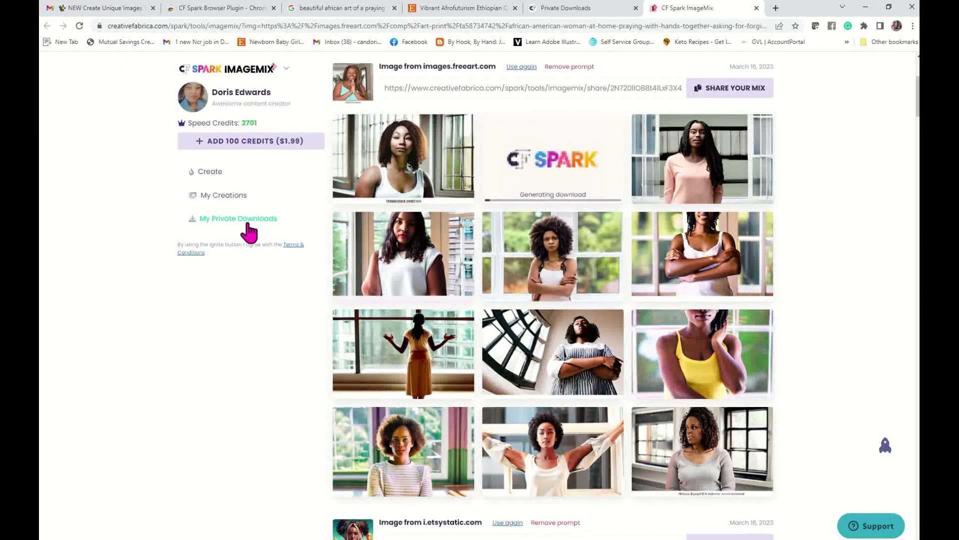
scroll(359, 299, "up", 3)
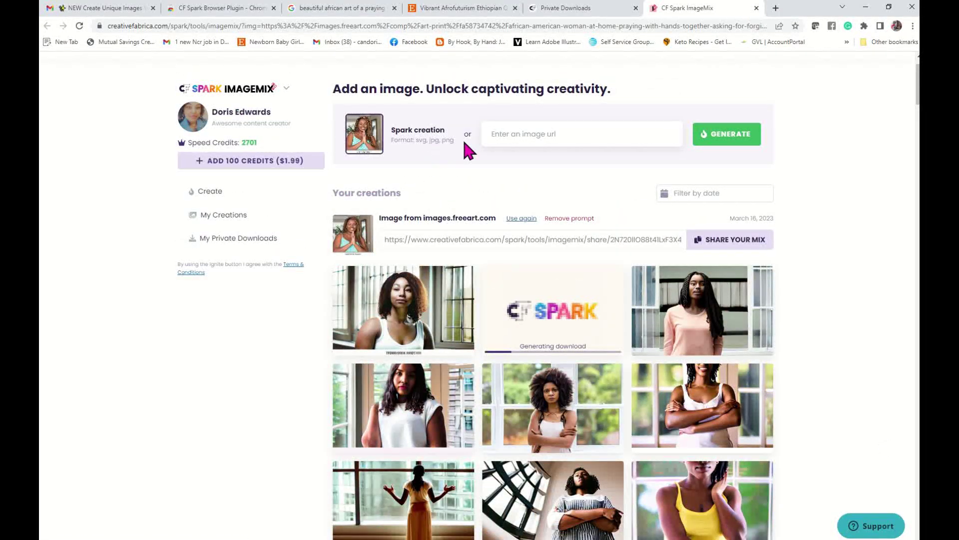
scroll(467, 160, "up", 1)
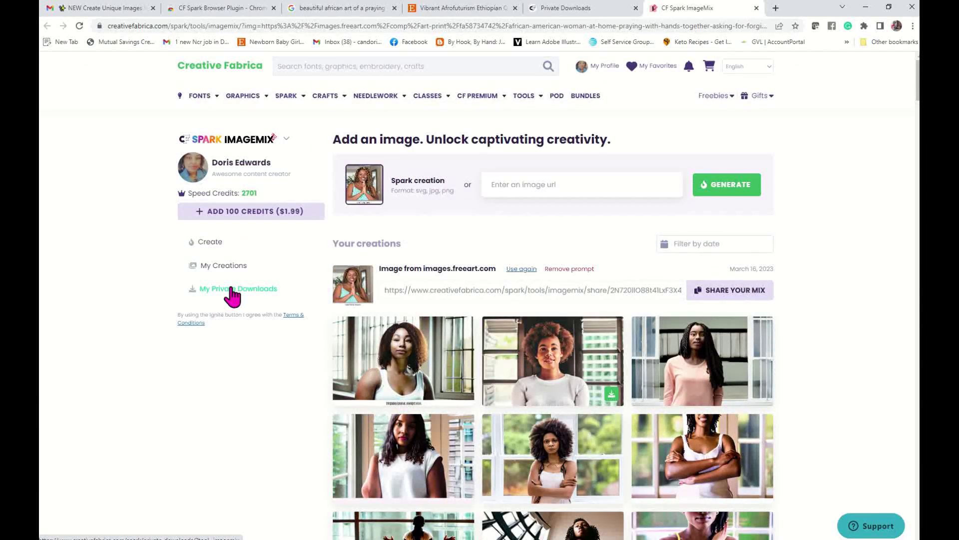
Remove the current source image and start choosing a new file to upload
mouse_move(374, 182)
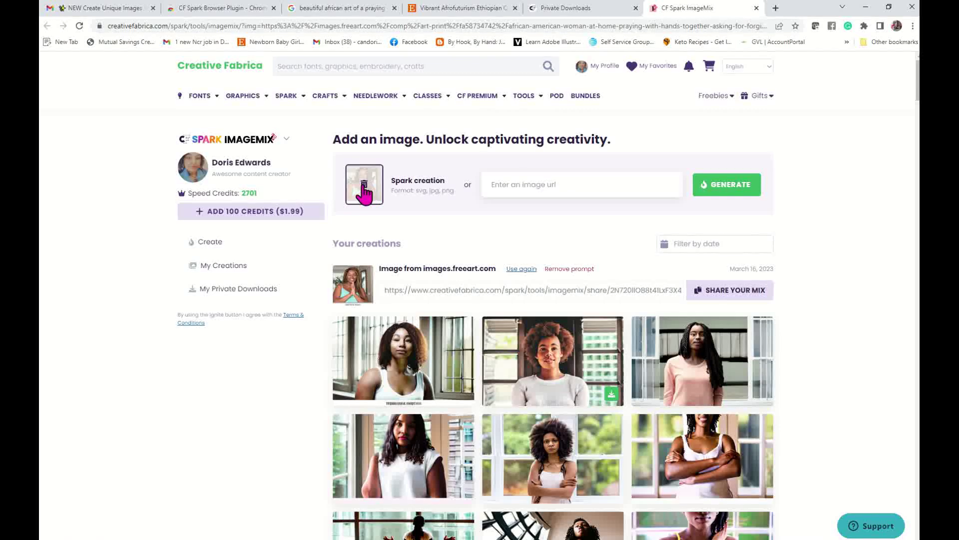
left_click(365, 186)
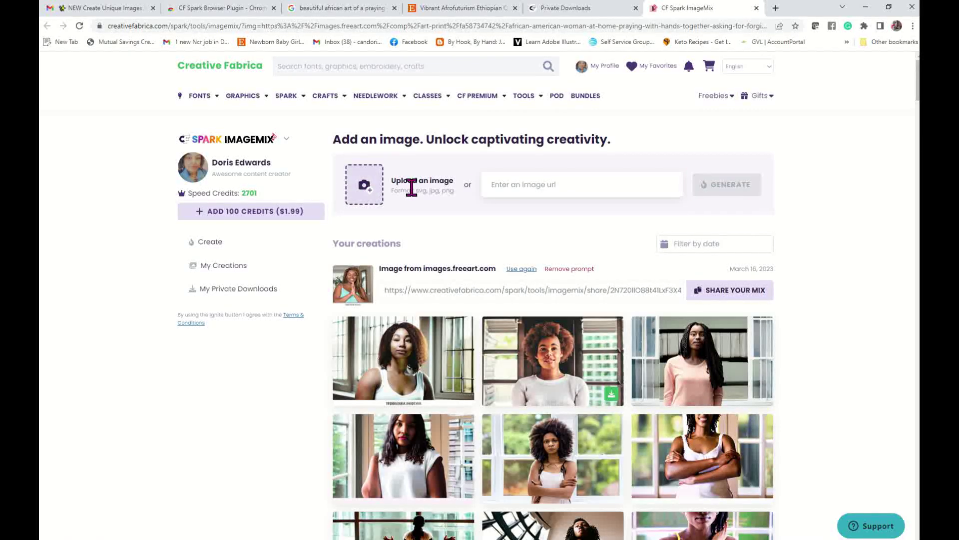
left_click(369, 191)
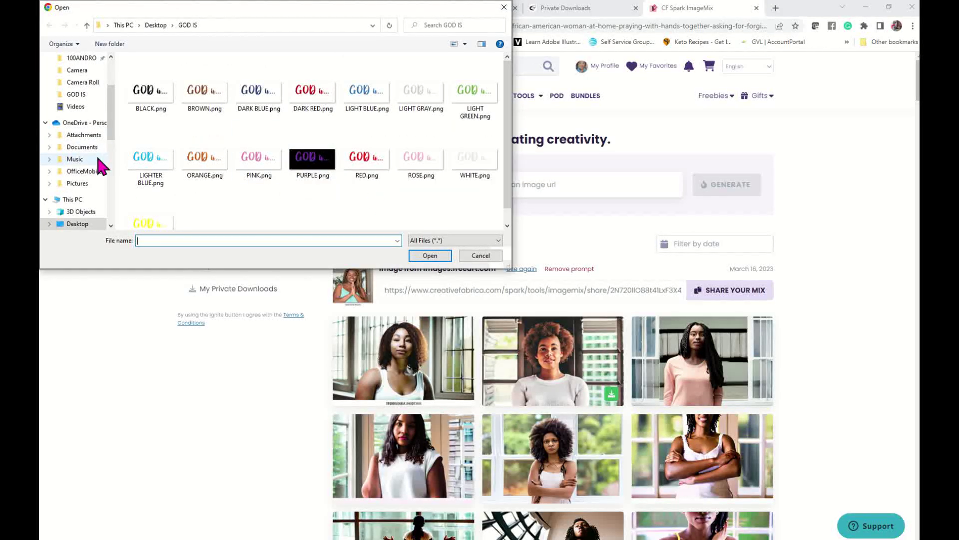
scroll(86, 150, "up", 2)
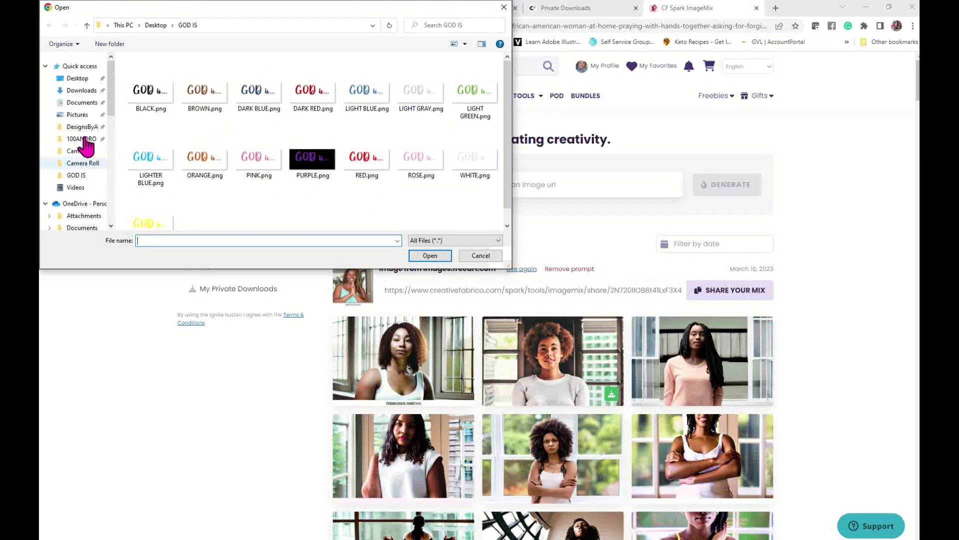
Select chibi boy (1).png from the Desktop and load it as the ImageMix source
left_click(84, 80)
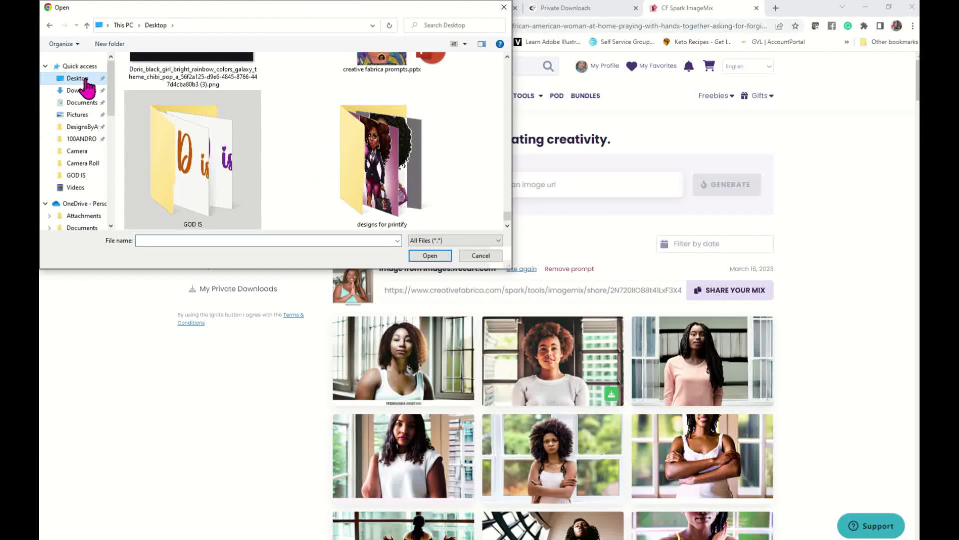
scroll(378, 160, "up", 2)
scroll(378, 161, "up", 2)
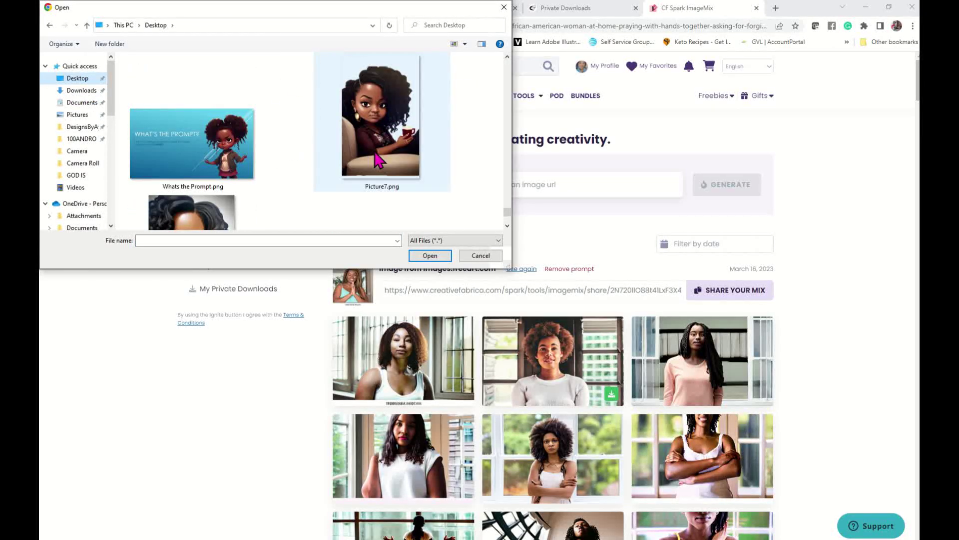
scroll(378, 161, "up", 2)
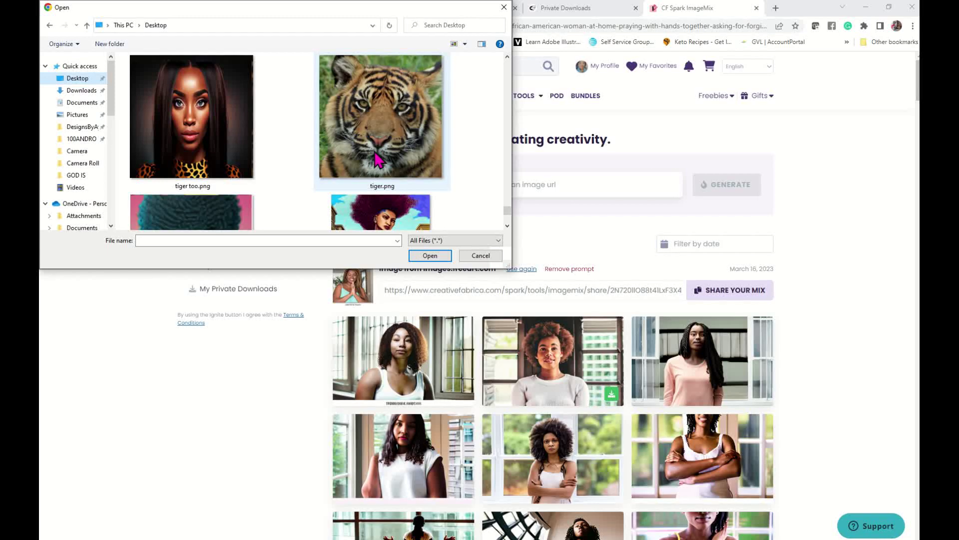
scroll(375, 155, "up", 2)
scroll(376, 155, "up", 6)
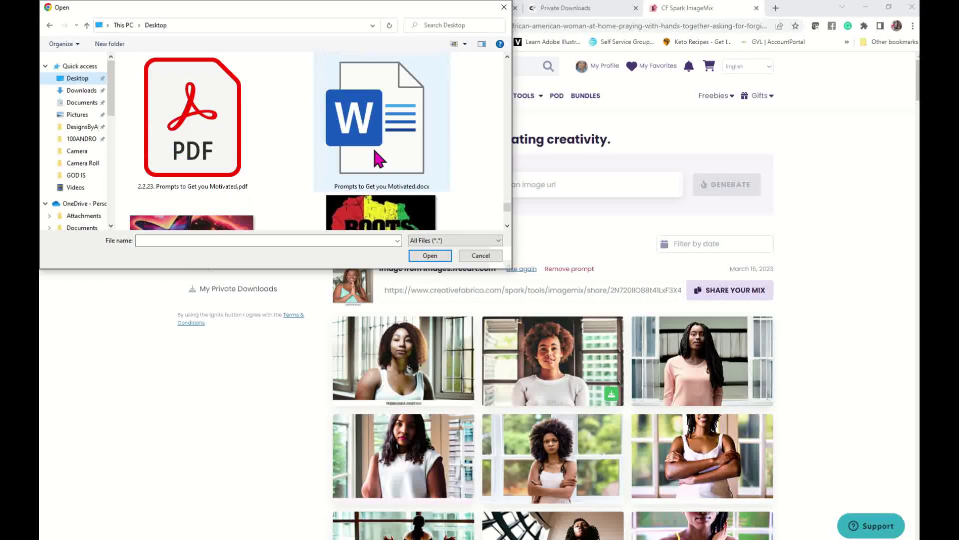
scroll(375, 155, "up", 2)
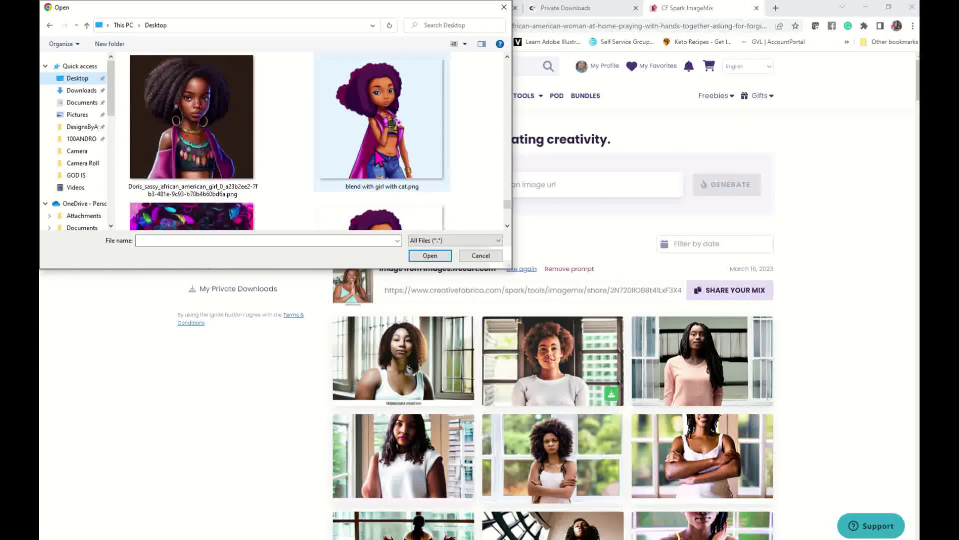
scroll(375, 154, "up", 3)
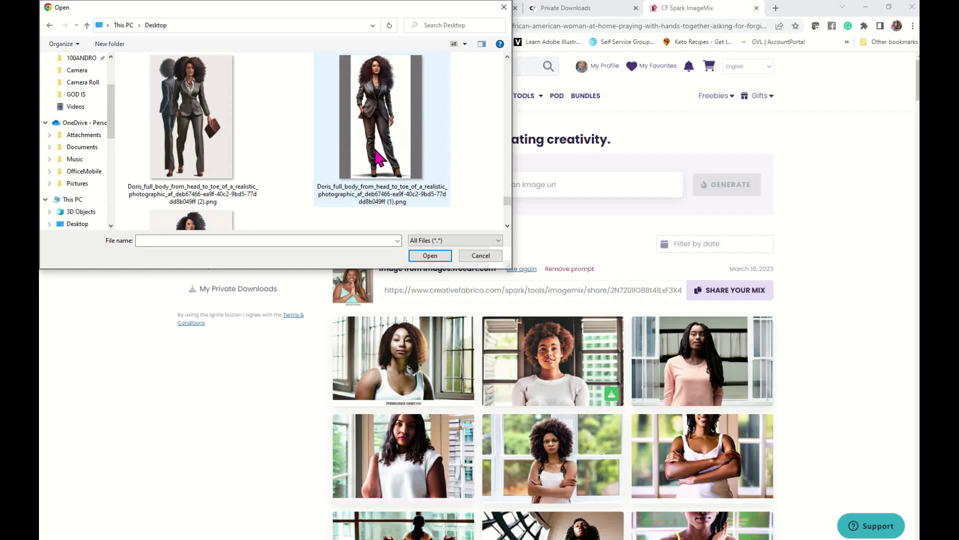
scroll(376, 156, "up", 2)
scroll(376, 157, "up", 2)
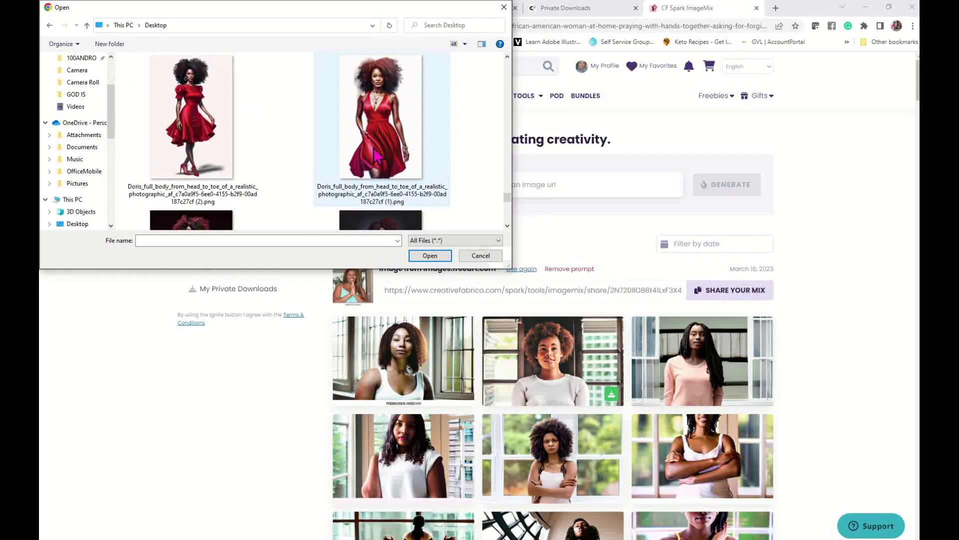
scroll(374, 155, "up", 2)
scroll(375, 155, "up", 5)
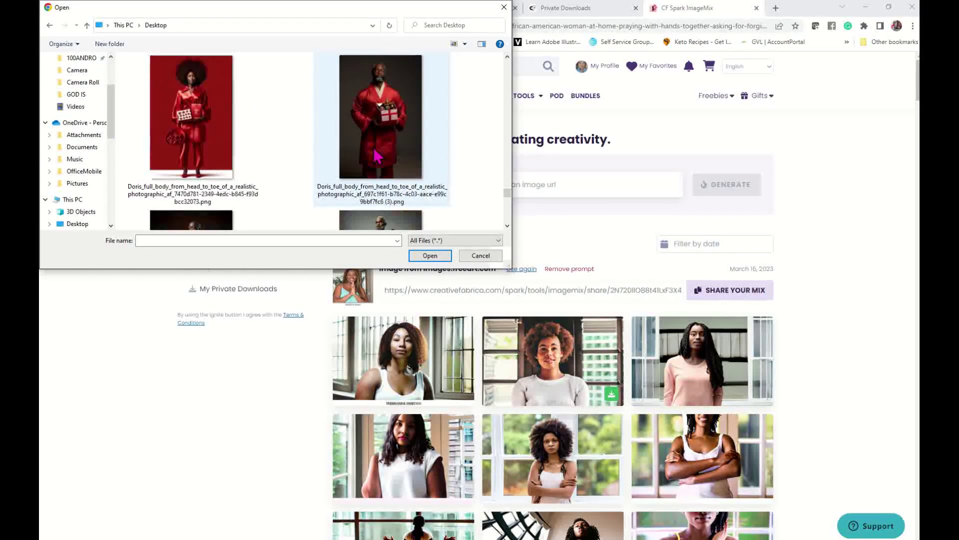
scroll(372, 151, "up", 2)
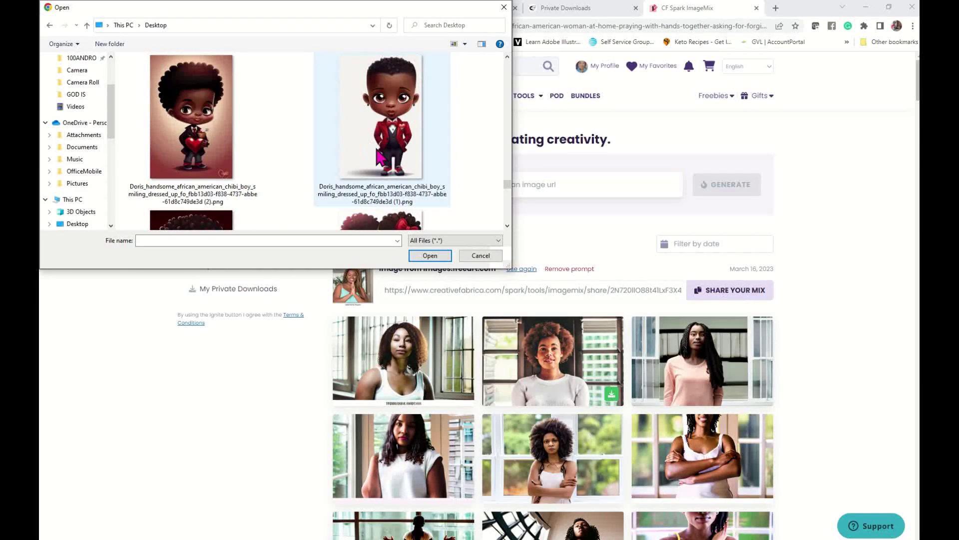
left_click(403, 145)
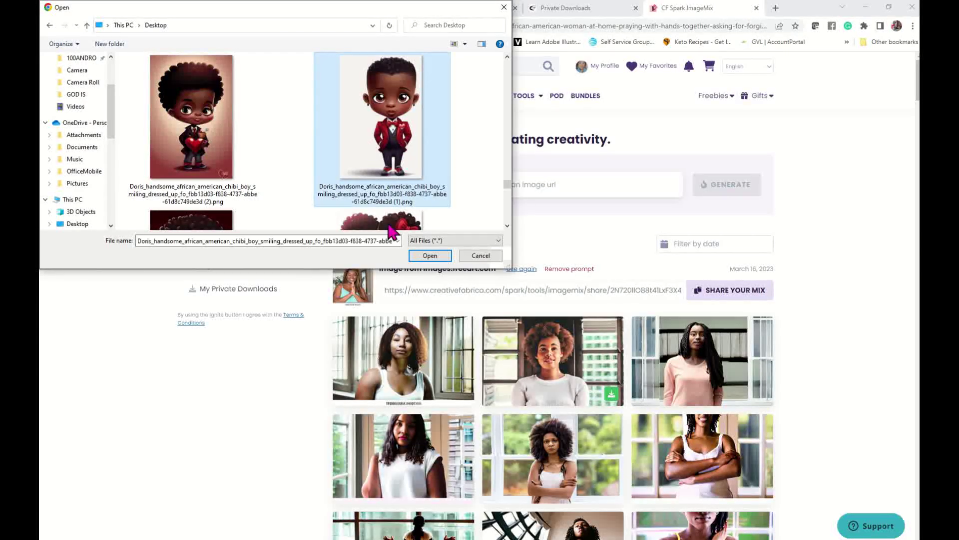
left_click(430, 256)
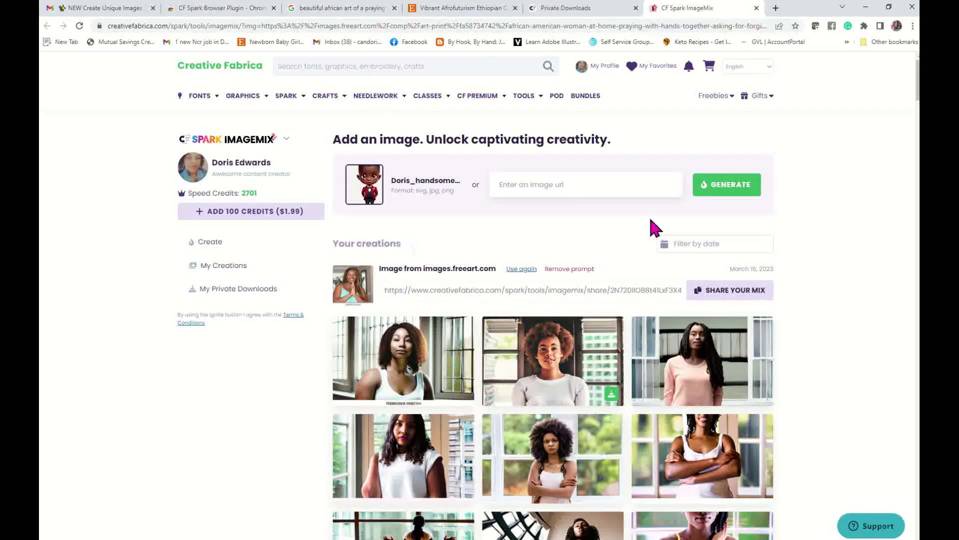
Generate variations from the uploaded chibi boy image and wait for the tiles to finish
left_click(748, 194)
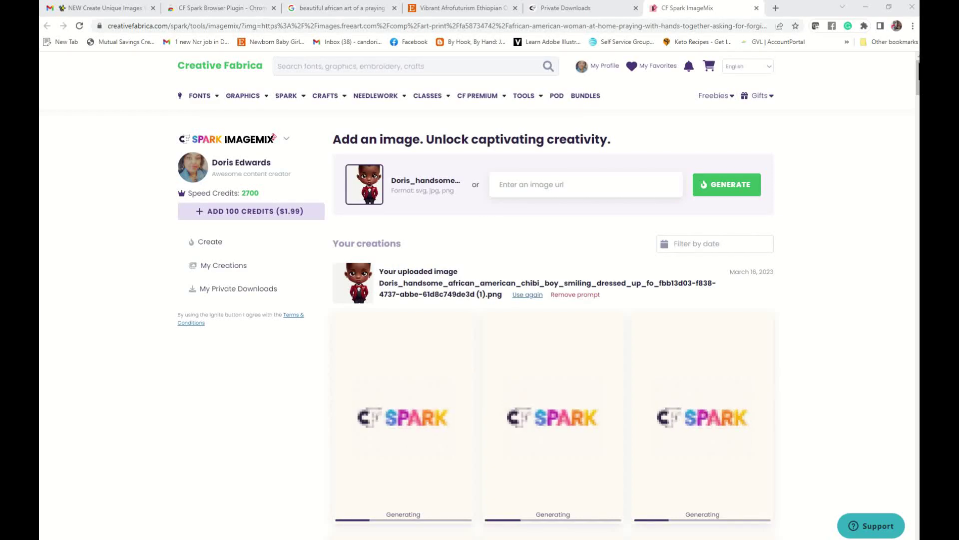
scroll(523, 442, "down", 5)
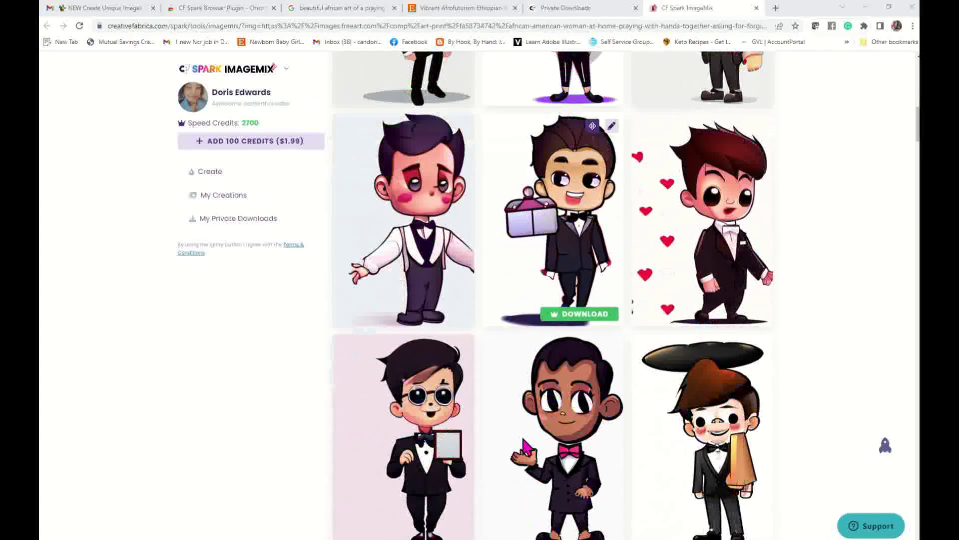
scroll(517, 432, "down", 4)
scroll(511, 433, "down", 3)
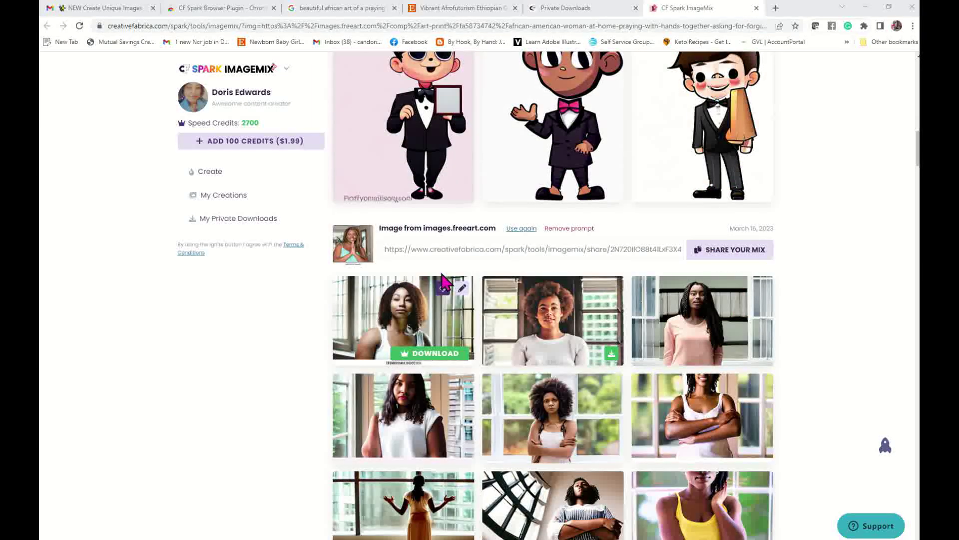
scroll(444, 283, "up", 4)
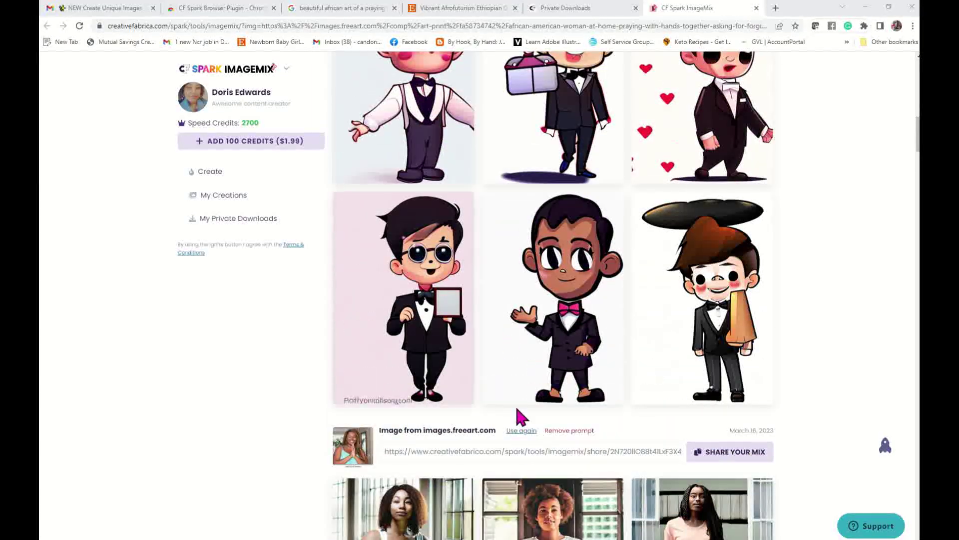
scroll(516, 414, "down", 3)
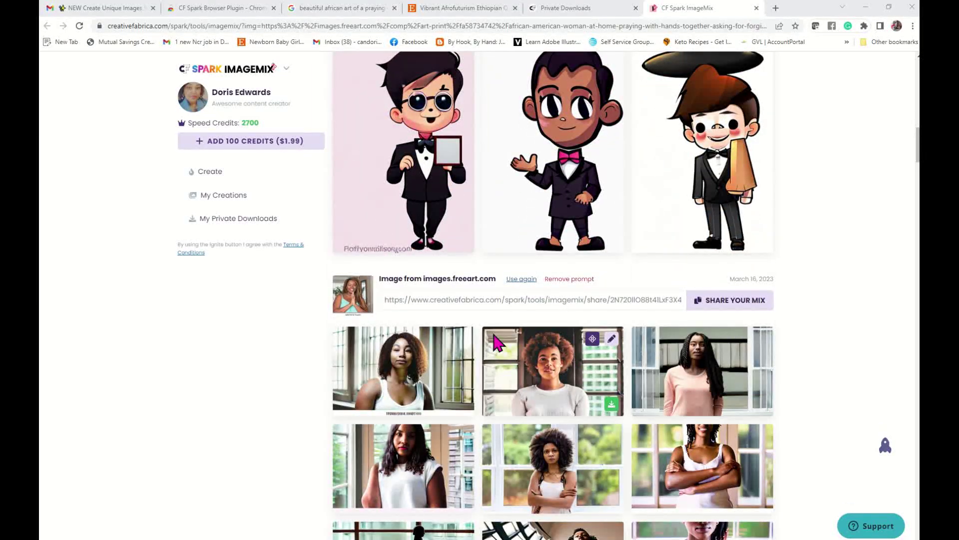
scroll(555, 382, "up", 10)
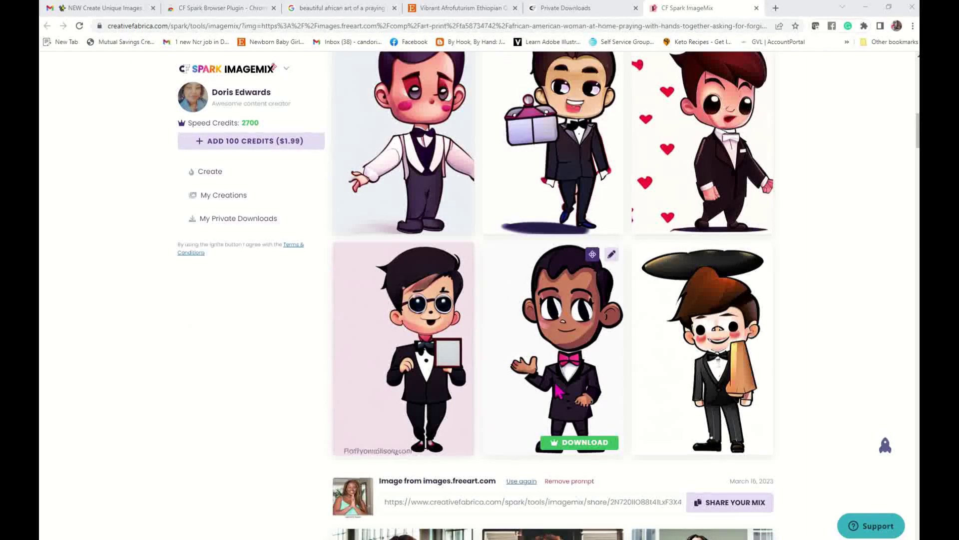
scroll(560, 390, "up", 5)
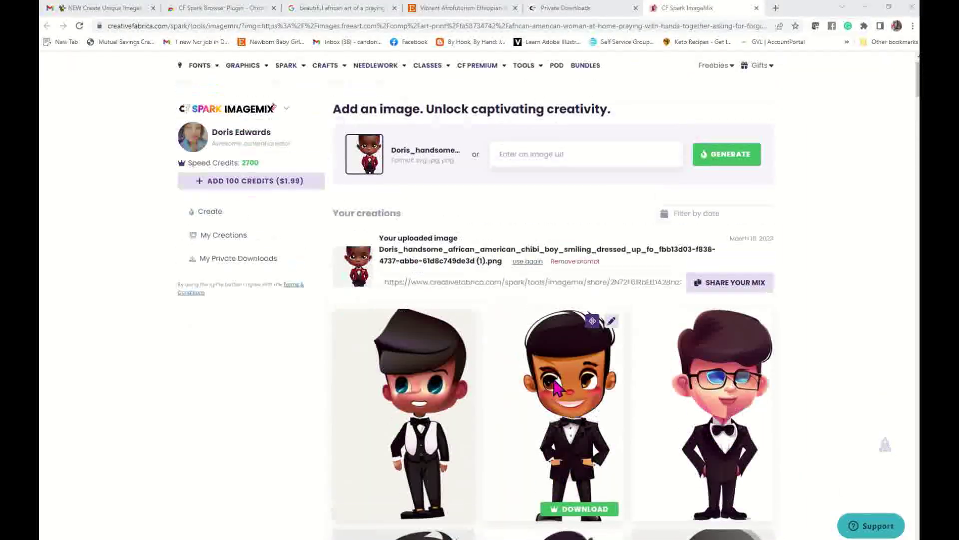
Scroll through the resulting chibi boy variations in black tuxedos and bow ties
mouse_move(366, 198)
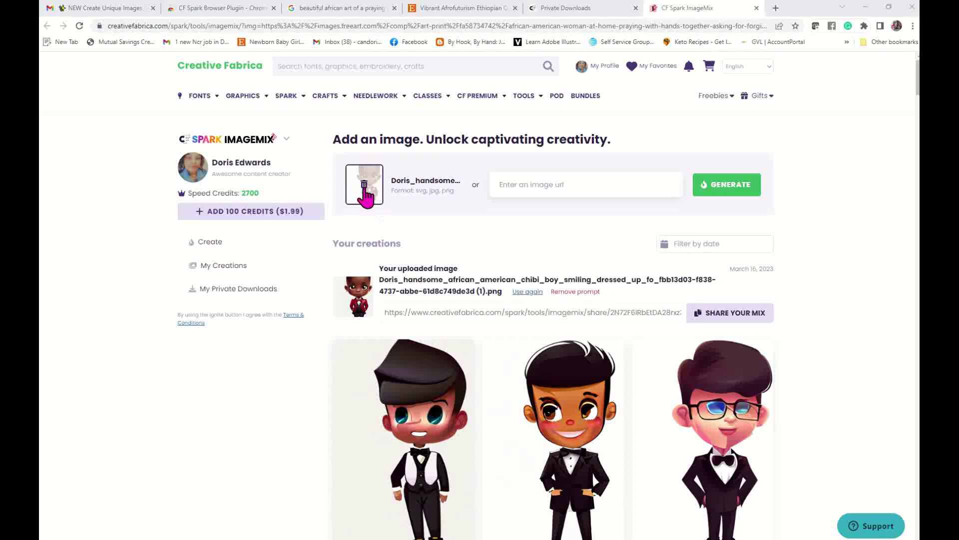
scroll(592, 473, "down", 5)
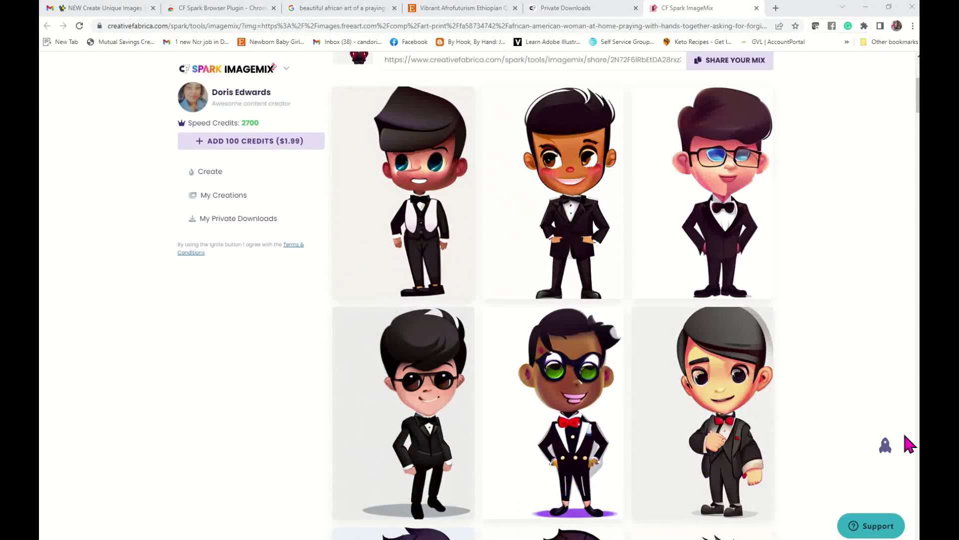
scroll(884, 439, "down", 2)
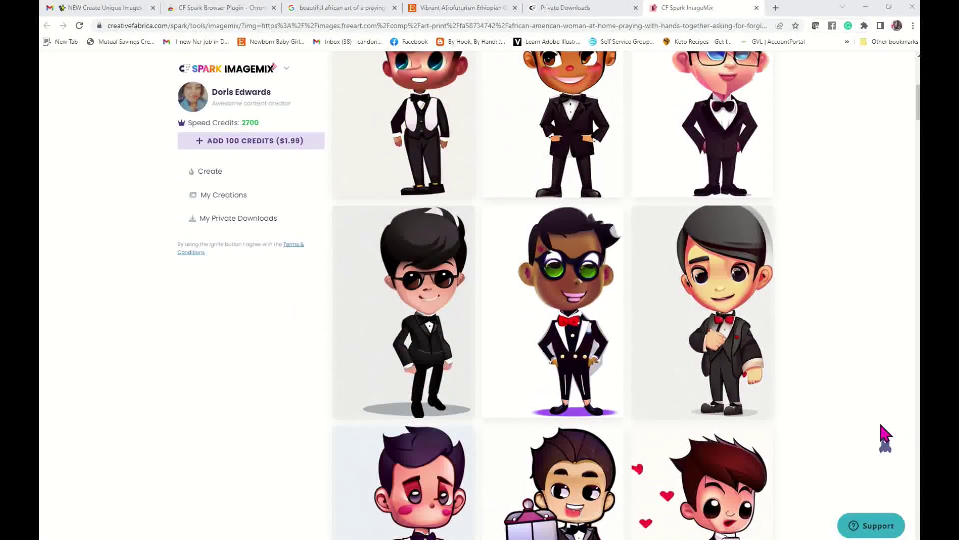
scroll(884, 438, "down", 3)
scroll(885, 438, "down", 3)
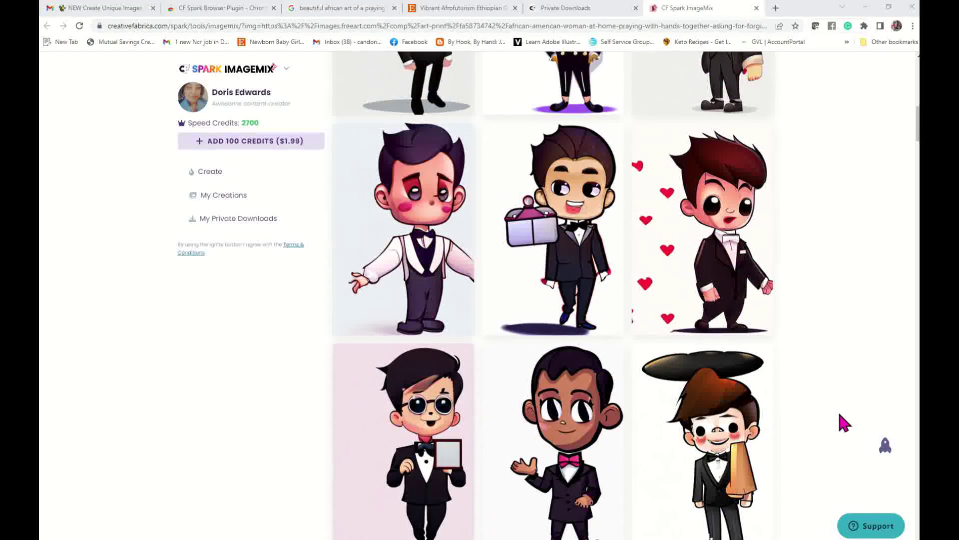
scroll(357, 214, "up", 5)
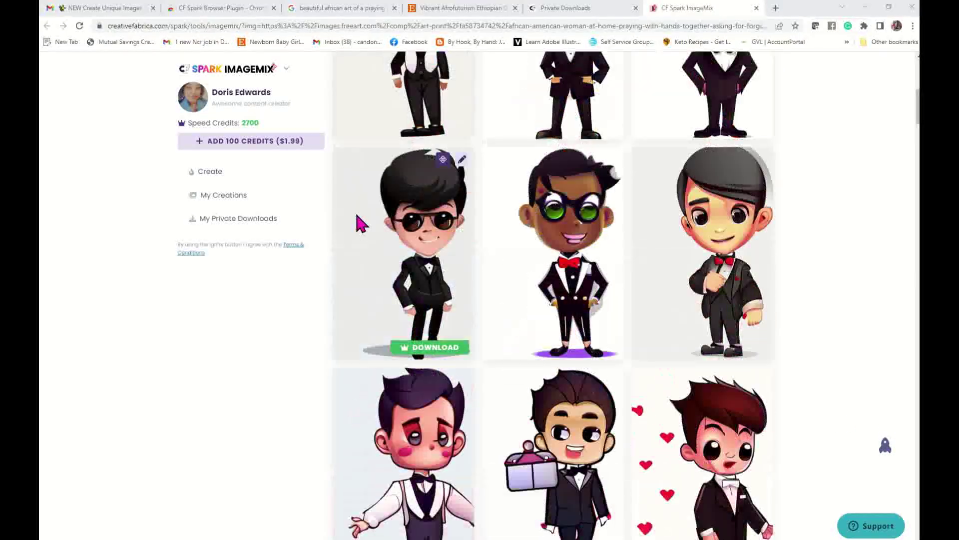
scroll(361, 224, "up", 8)
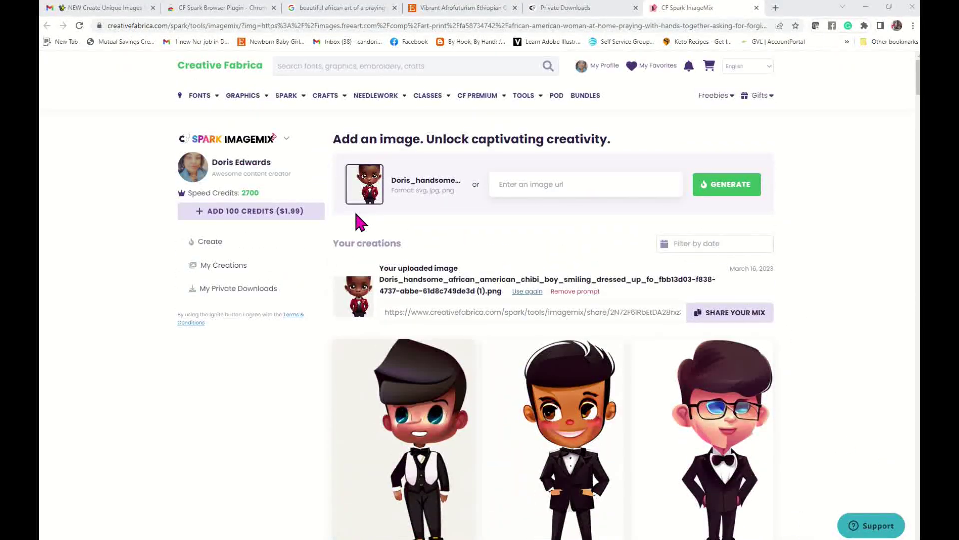
mouse_move(293, 98)
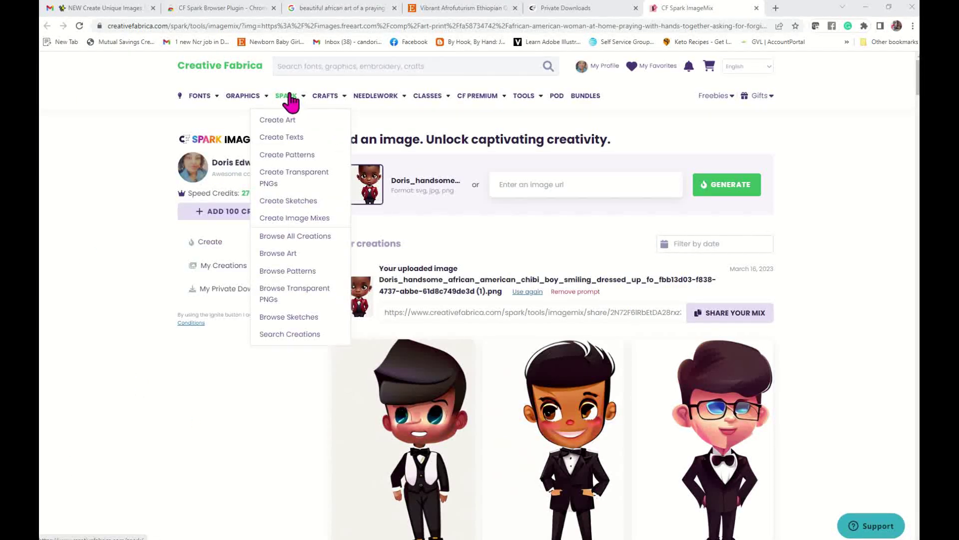
Open Spark Create Art and browse its Community Feed of other creators' AI artworks
left_click(287, 116)
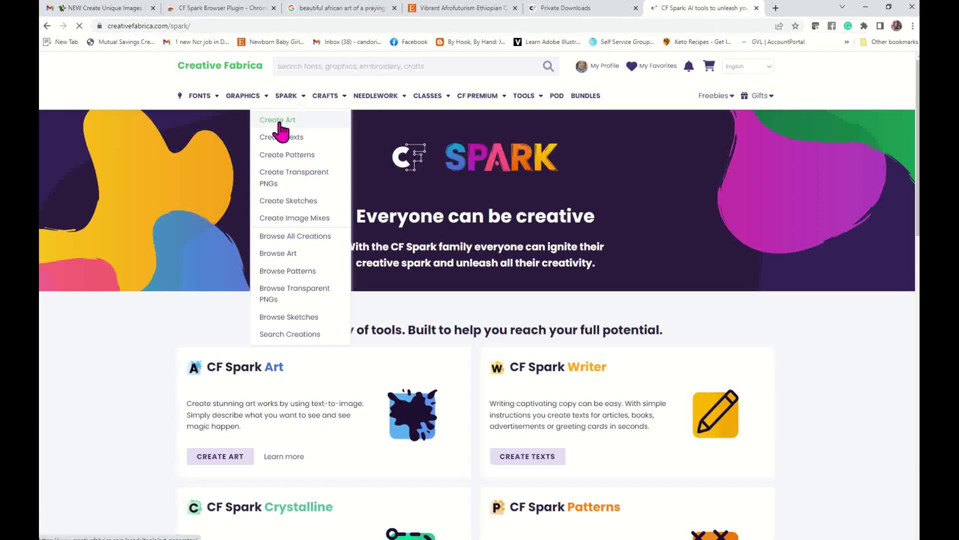
left_click(279, 122)
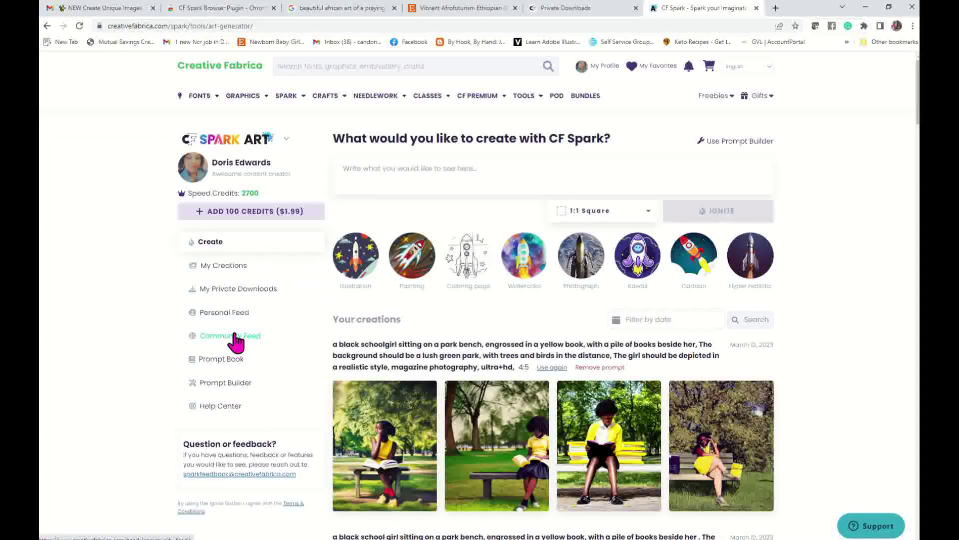
left_click(235, 338)
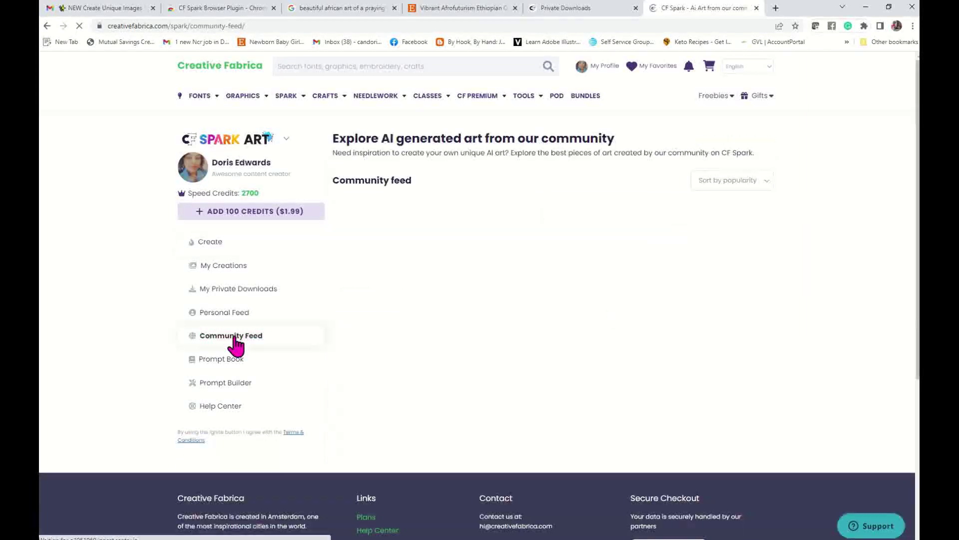
mouse_move(730, 159)
scroll(726, 165, "down", 12)
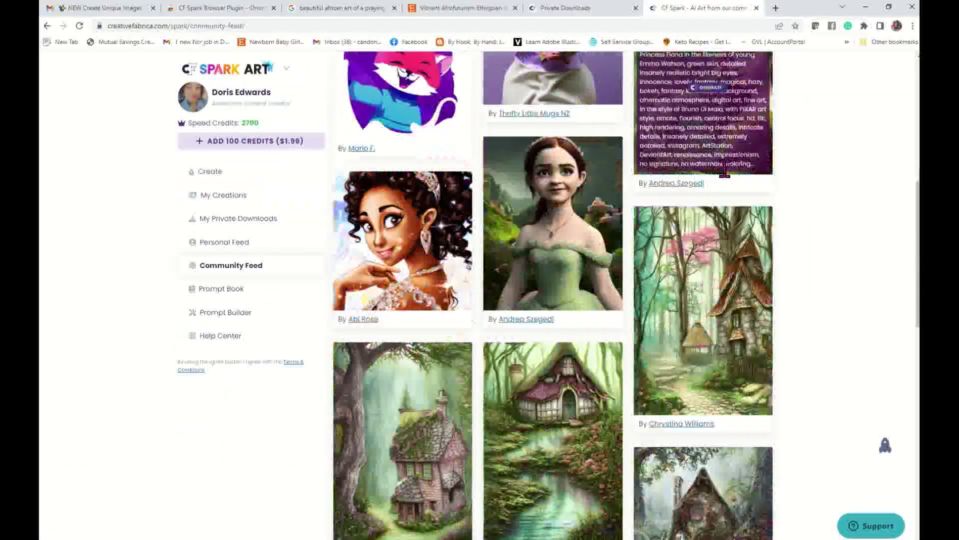
scroll(726, 182, "down", 7)
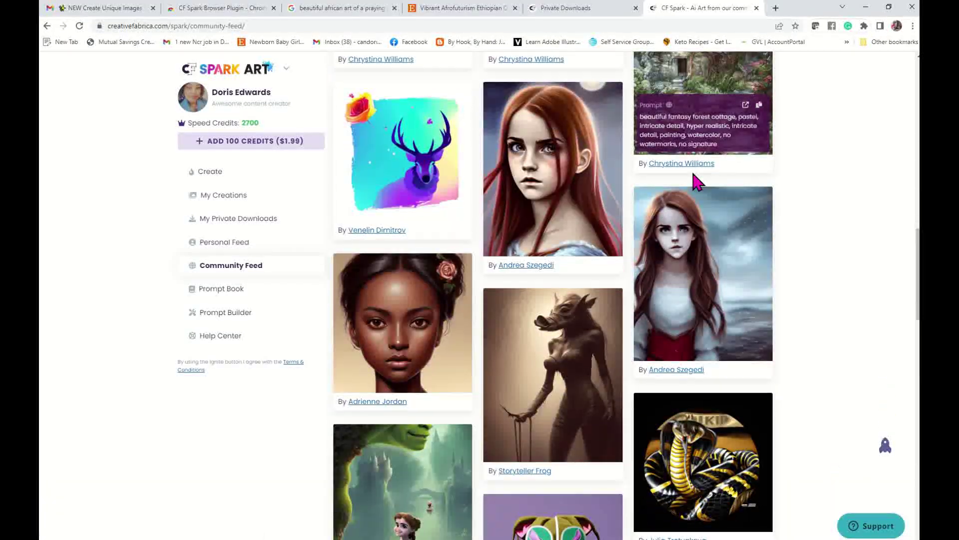
scroll(697, 182, "down", 1)
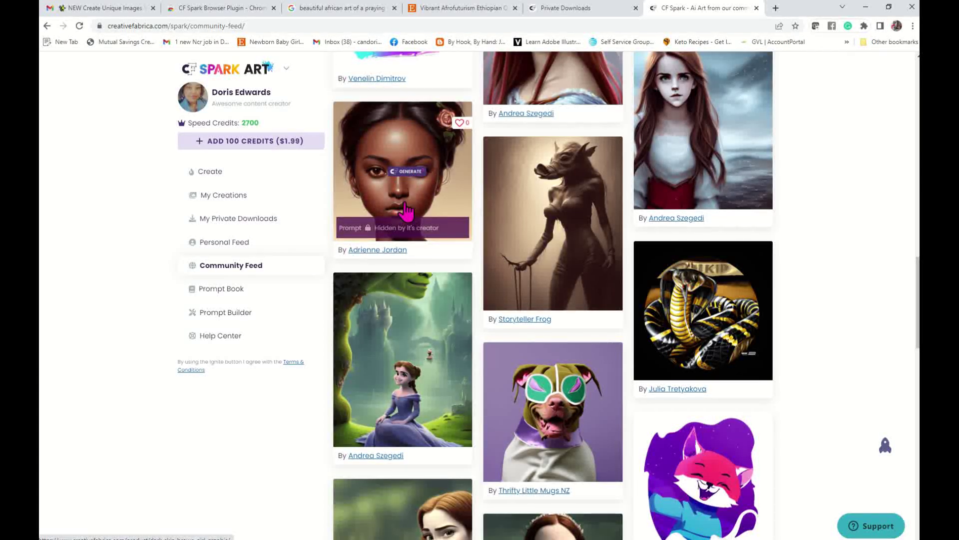
Generate ImageMix variations from the community portrait of the dark-skinned girl with a rose
left_click(415, 173)
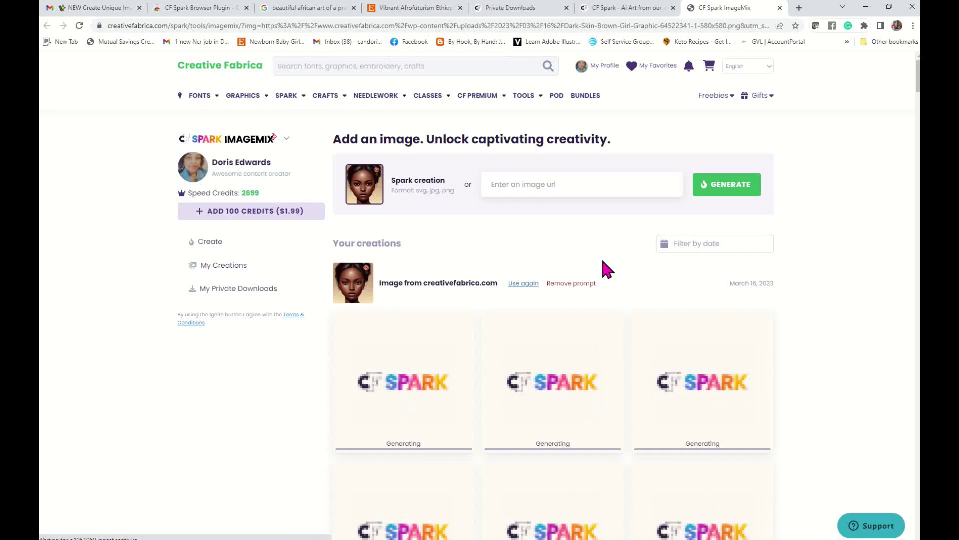
scroll(602, 261, "down", 4)
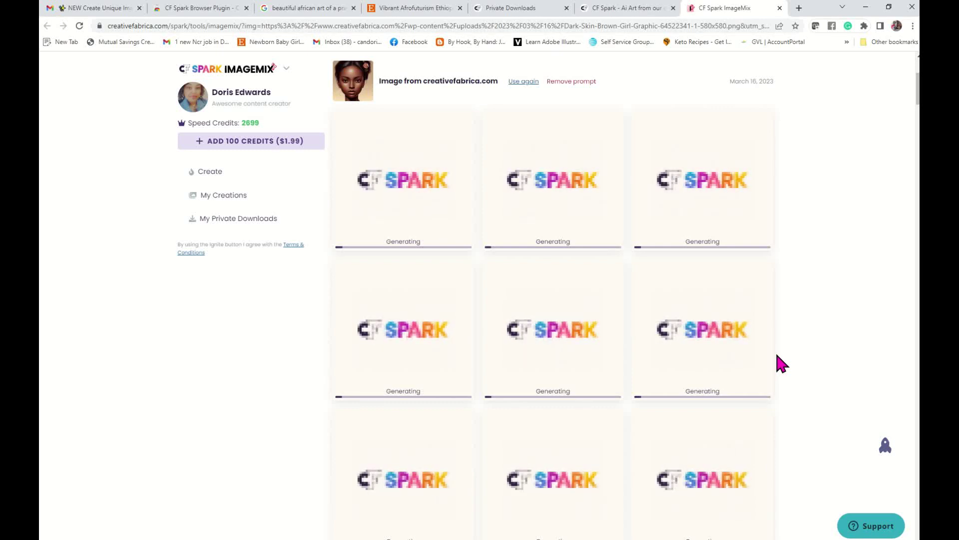
scroll(777, 356, "down", 3)
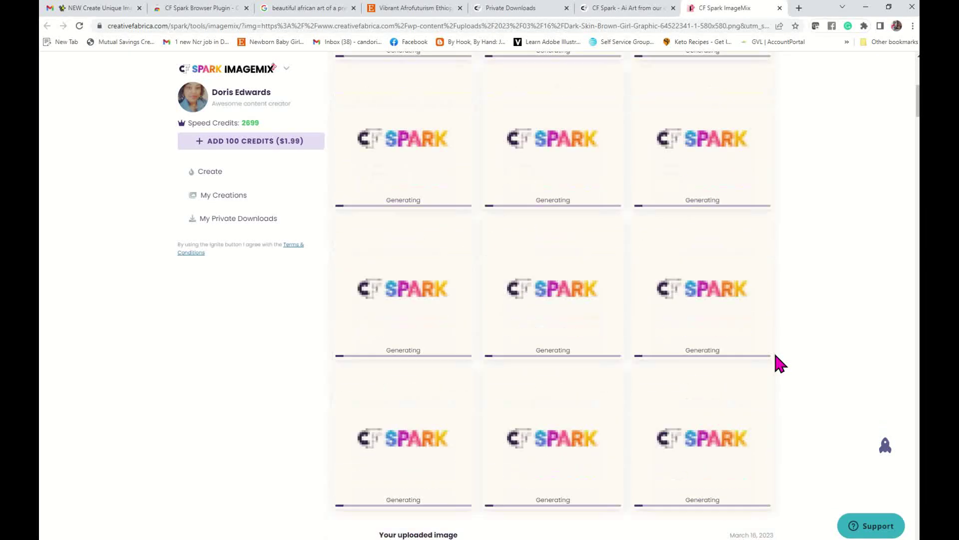
scroll(776, 356, "down", 7)
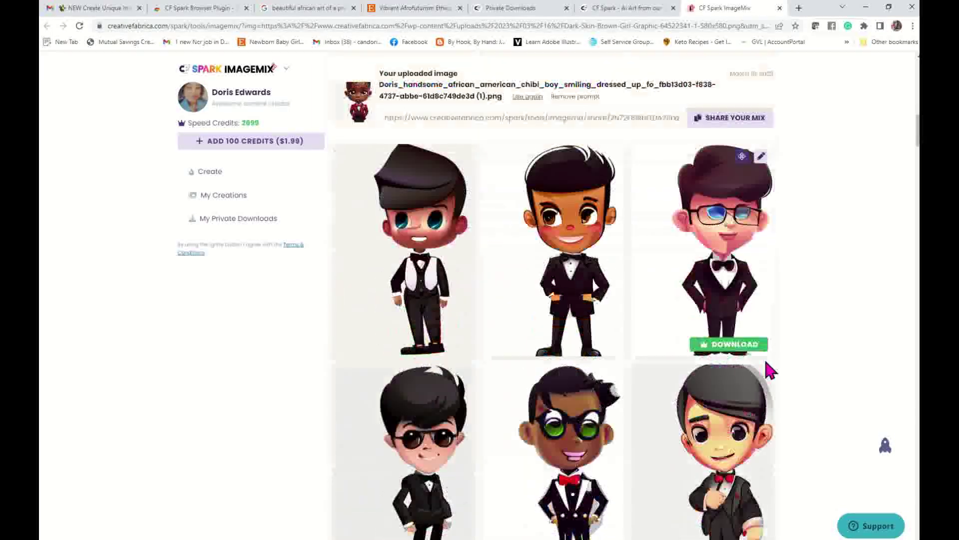
mouse_move(622, 327)
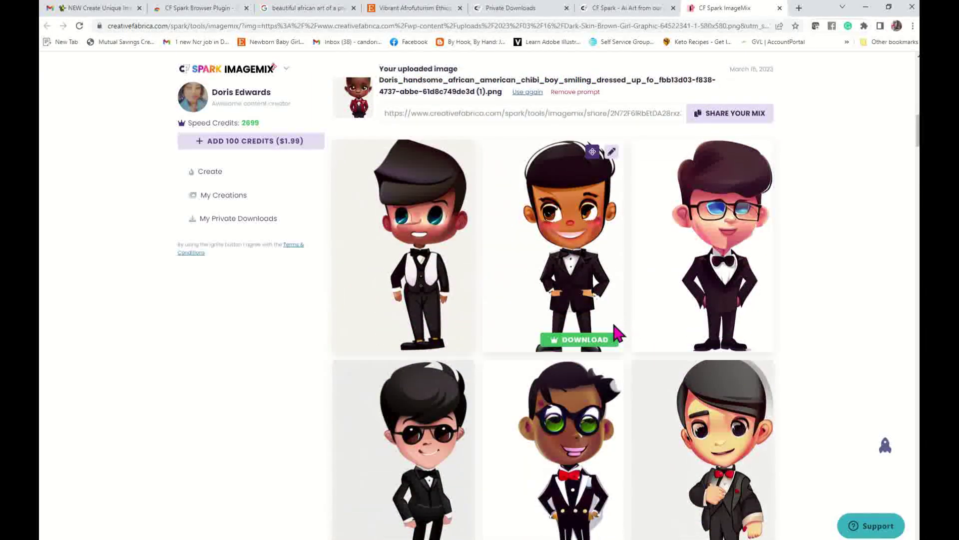
Download the brown-skinned, sunglasses, red-bow-tie and frame-holding tuxedo chibi boy variations
left_click(605, 340)
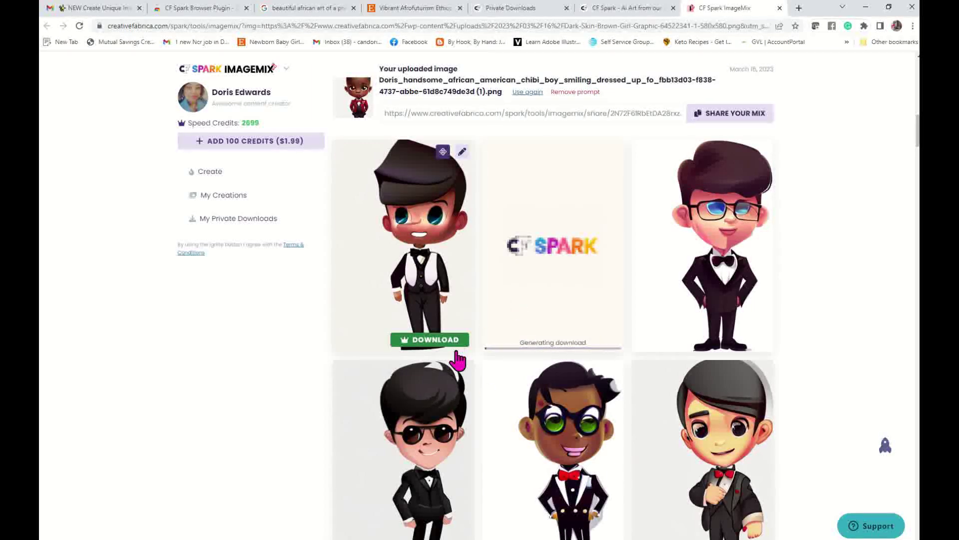
scroll(537, 354, "down", 3)
mouse_move(463, 428)
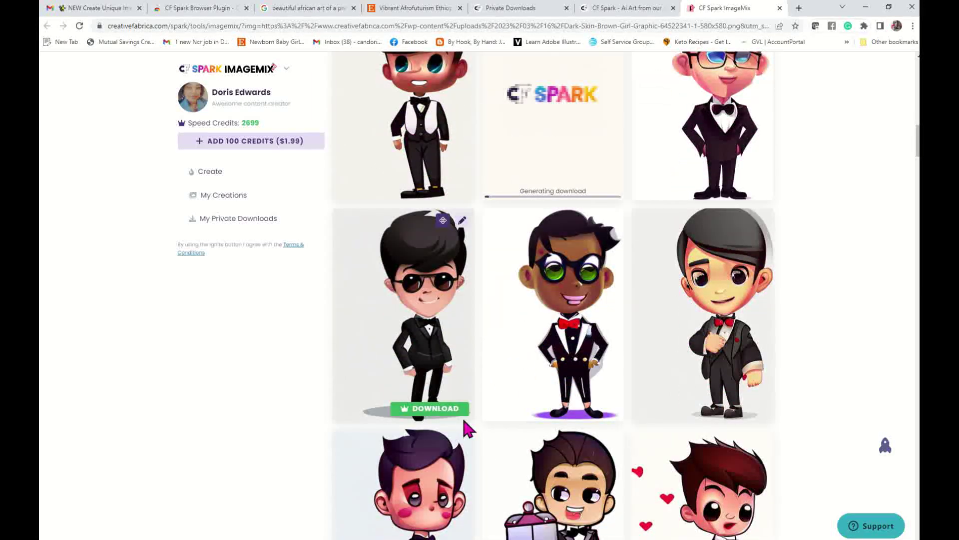
left_click(455, 409)
scroll(575, 389, "down", 2)
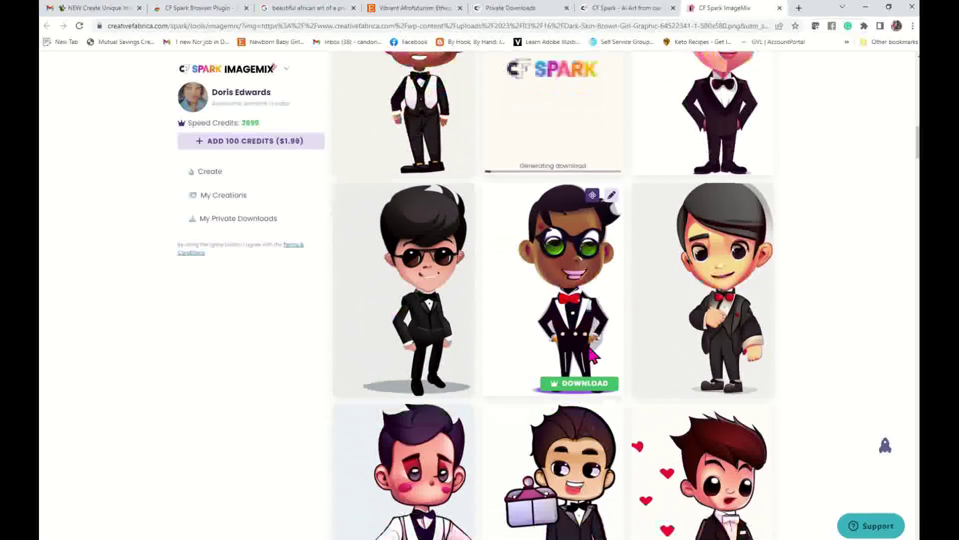
mouse_move(760, 320)
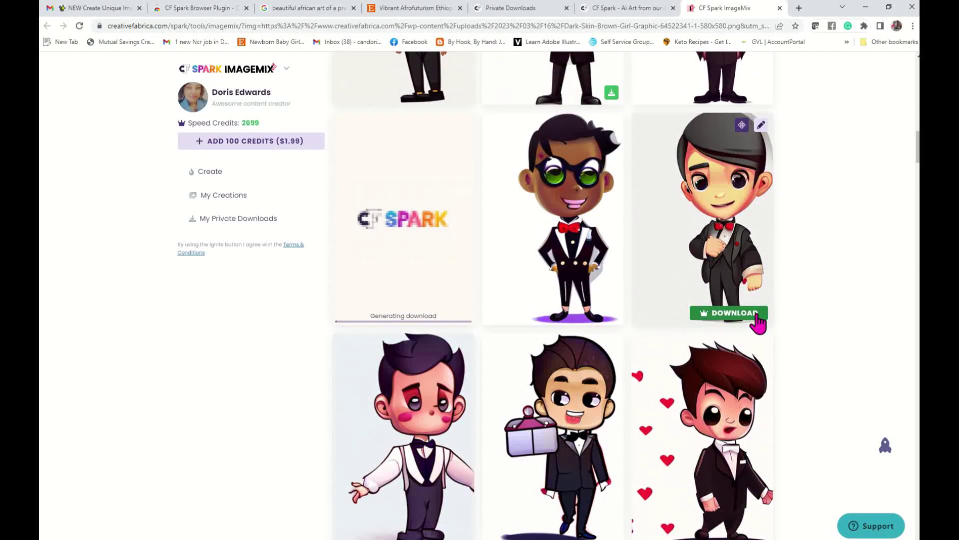
left_click(759, 314)
scroll(758, 323, "down", 4)
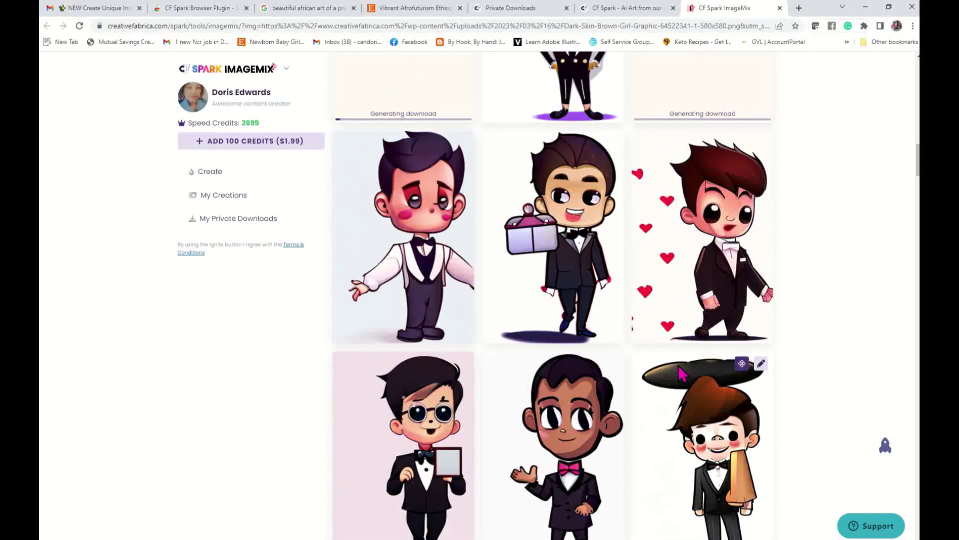
scroll(684, 372, "down", 2)
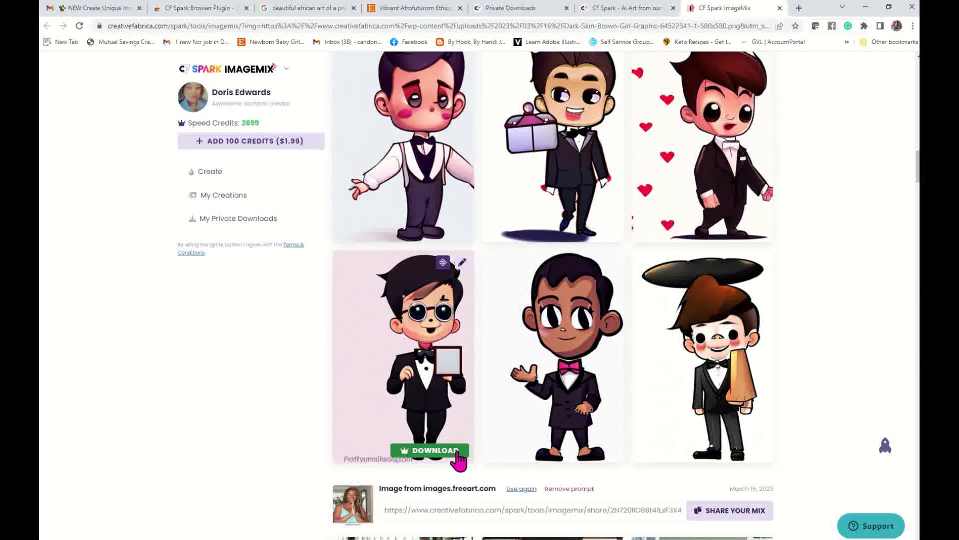
left_click(459, 458)
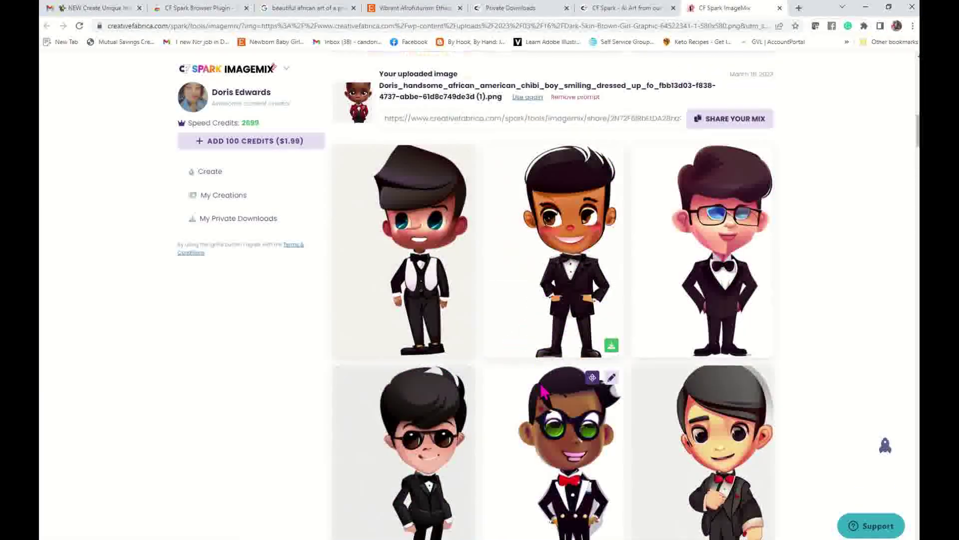
scroll(544, 390, "up", 5)
scroll(544, 391, "up", 10)
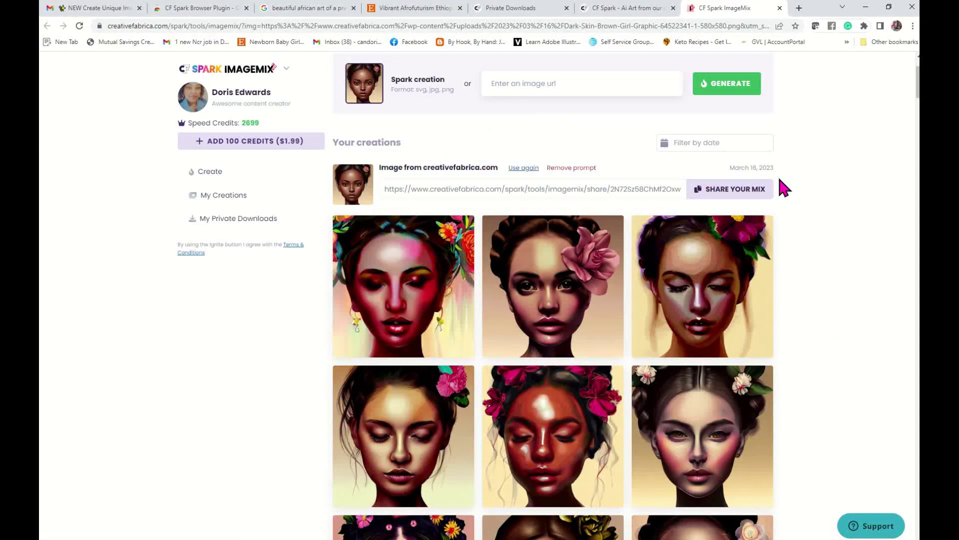
Download the three top-row flower-crowned portraits, including the one with the pink flower
mouse_move(468, 252)
left_click(453, 345)
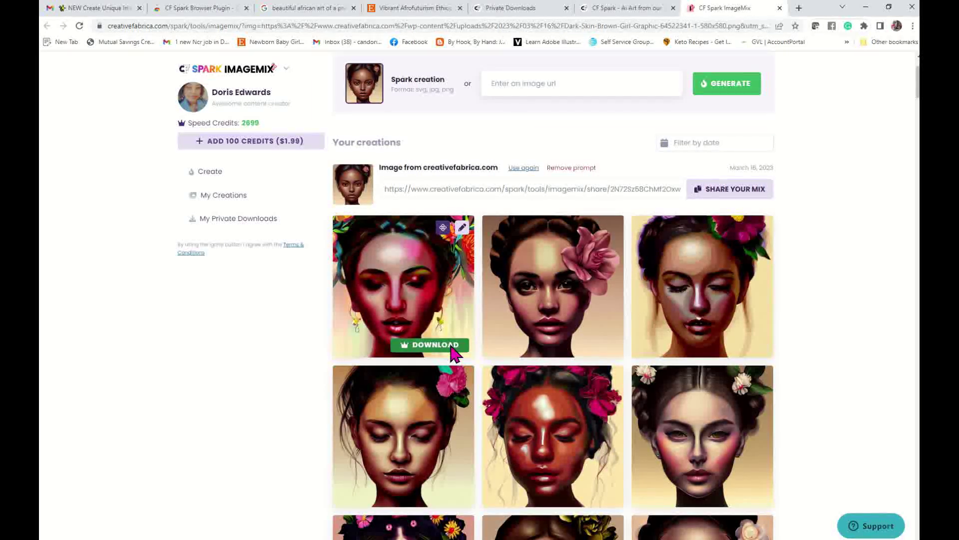
left_click(599, 345)
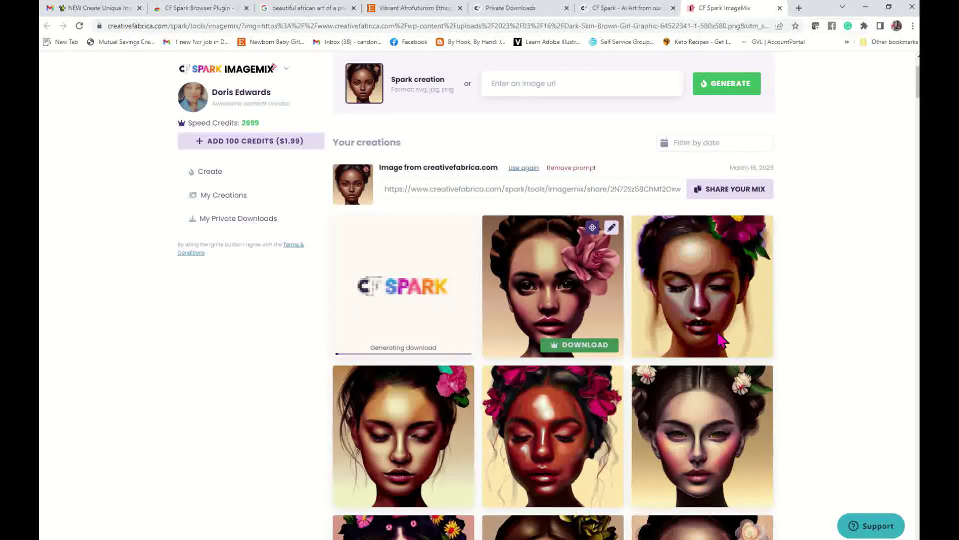
mouse_move(729, 350)
left_click(739, 346)
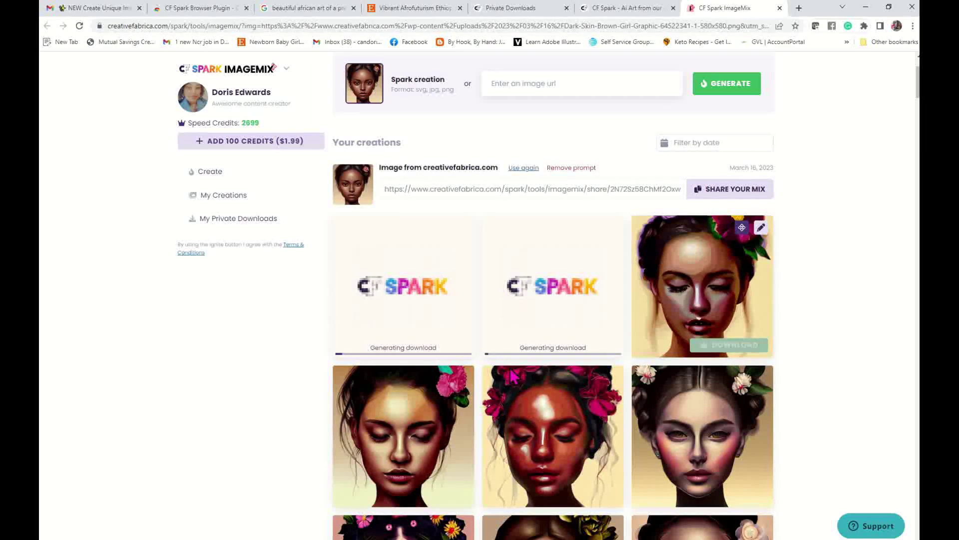
Download three more flower portraits from the lower rows, then return to the page top
scroll(599, 300, "down", 4)
left_click(440, 293)
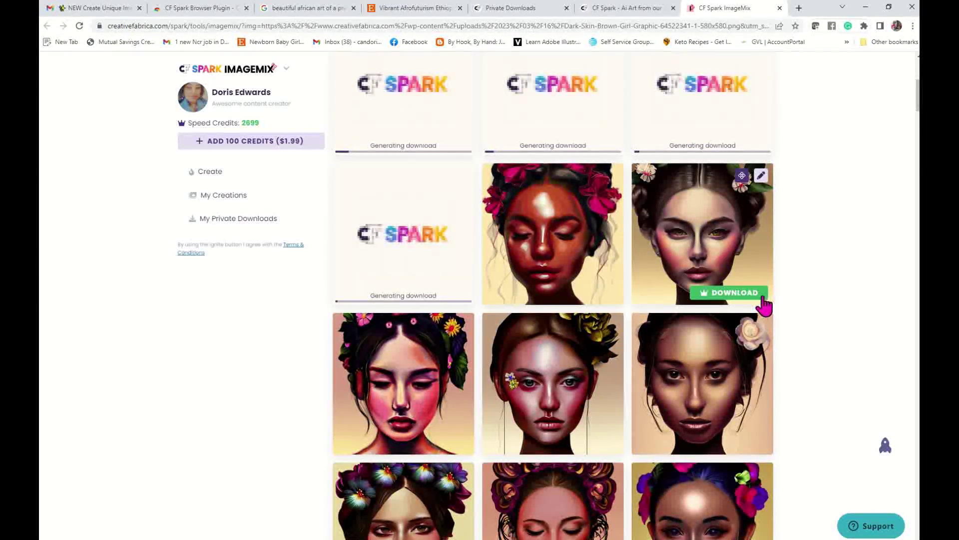
left_click(749, 293)
scroll(500, 394, "down", 3)
mouse_move(440, 305)
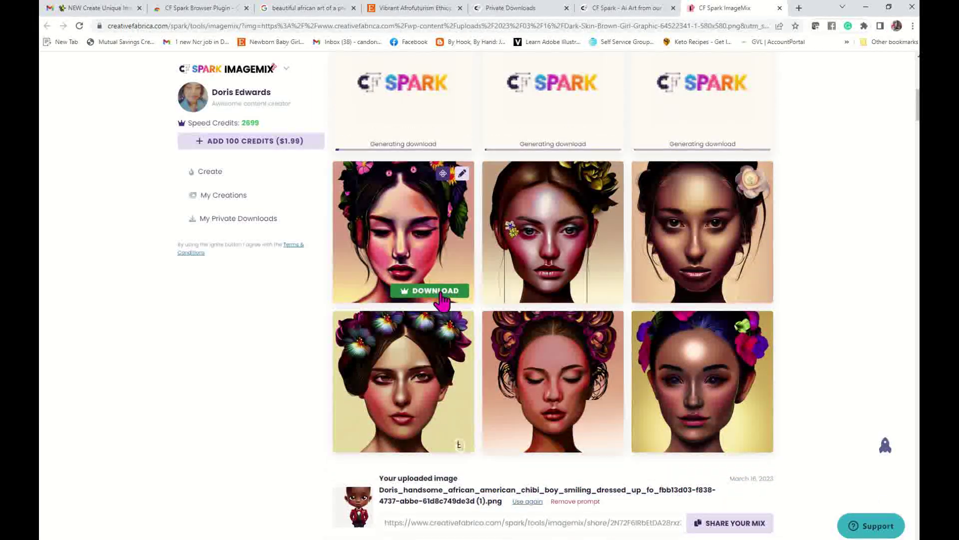
left_click(593, 295)
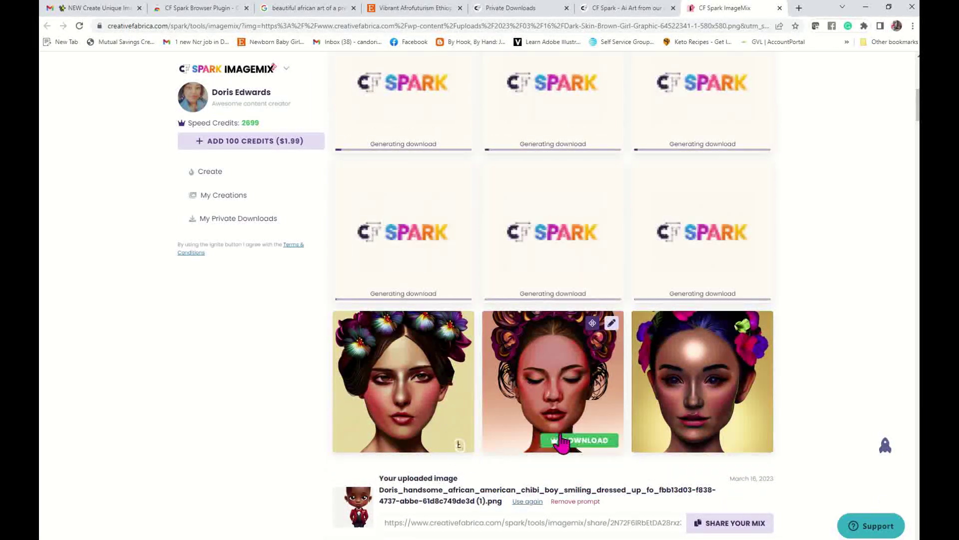
mouse_move(759, 427)
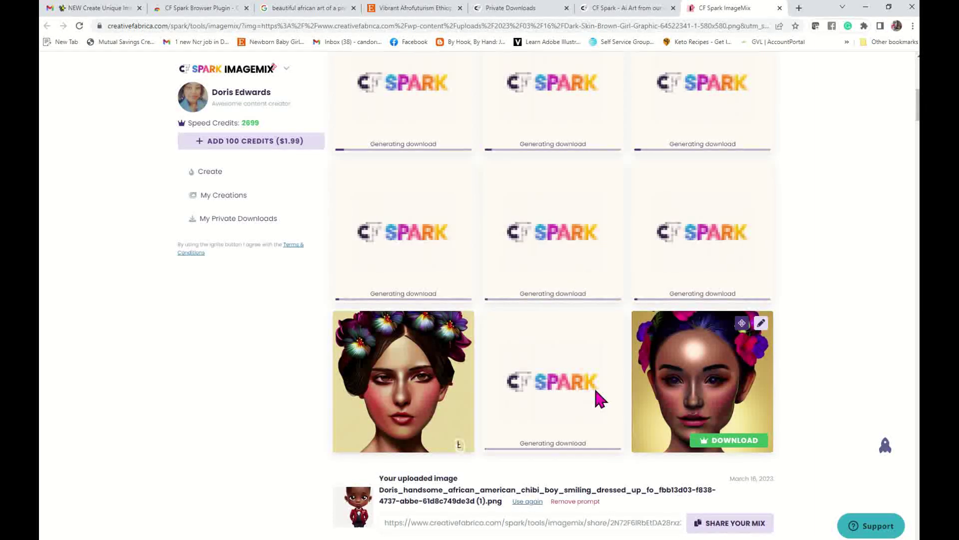
scroll(593, 387, "up", 4)
scroll(593, 387, "up", 5)
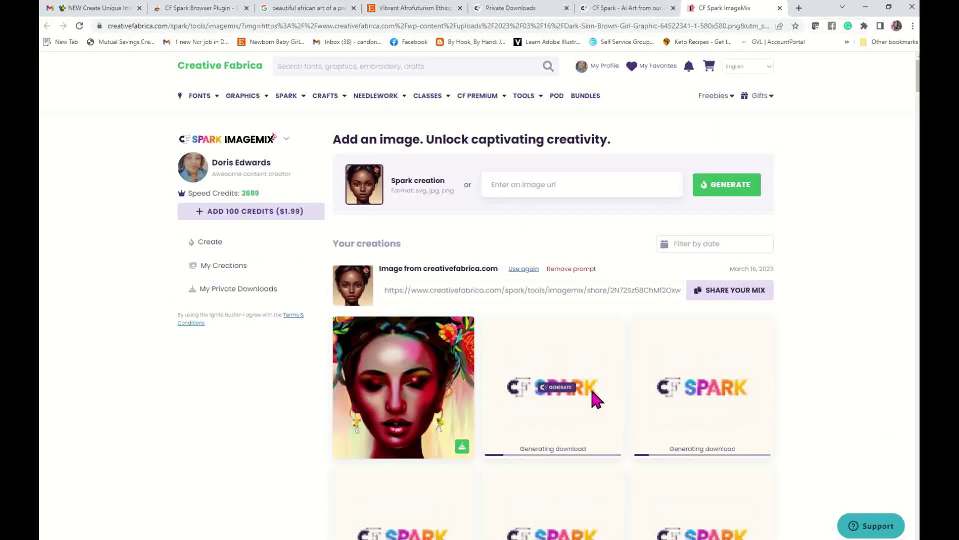
scroll(592, 392, "down", 15)
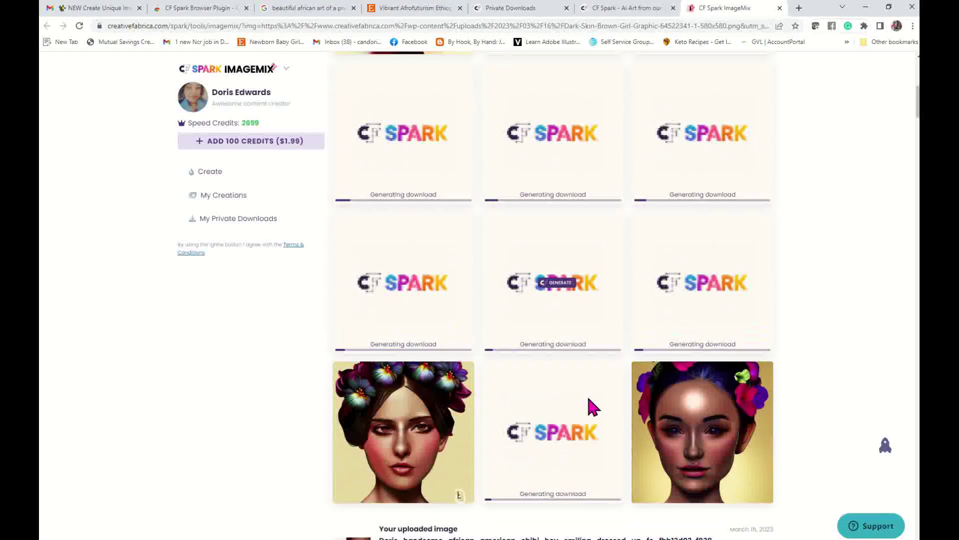
scroll(592, 397, "up", 15)
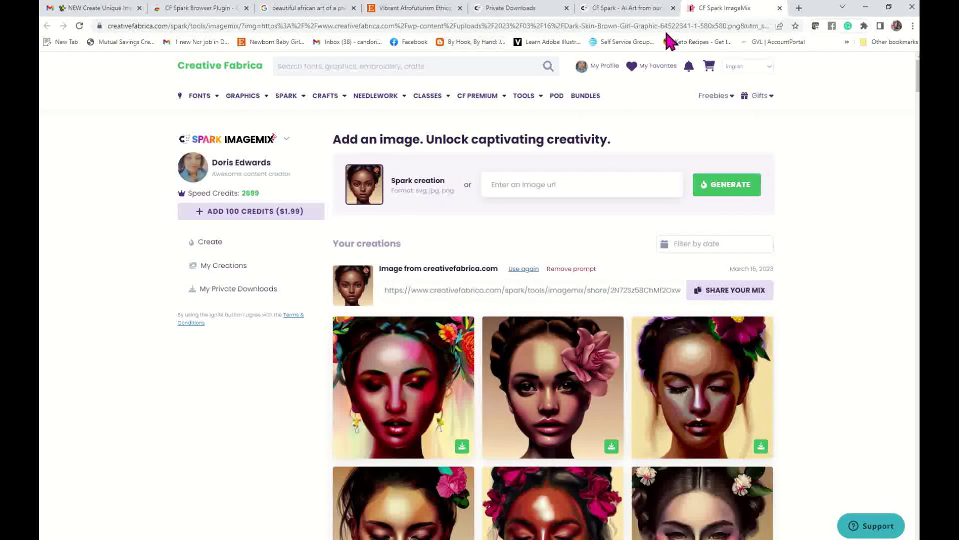
Cycle through the Spark Art, Private Downloads, Etsy, Google Images and Web Store tabs, ending on Etsy
left_click(633, 9)
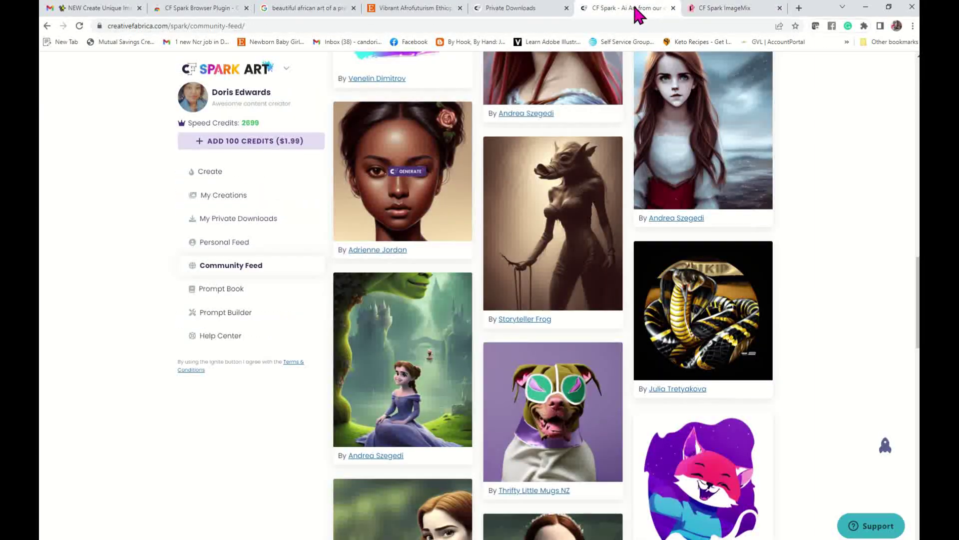
left_click(514, 9)
left_click(415, 8)
left_click(307, 9)
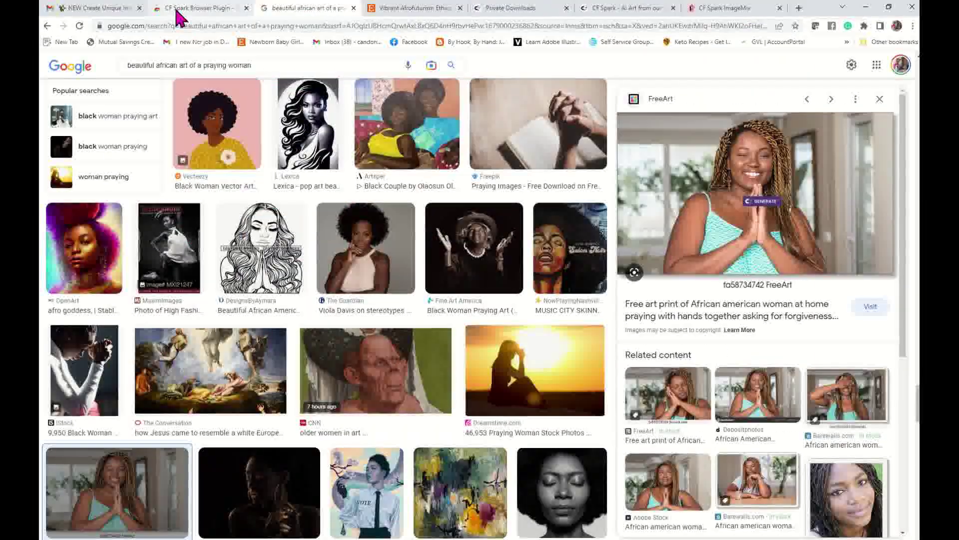
left_click(195, 9)
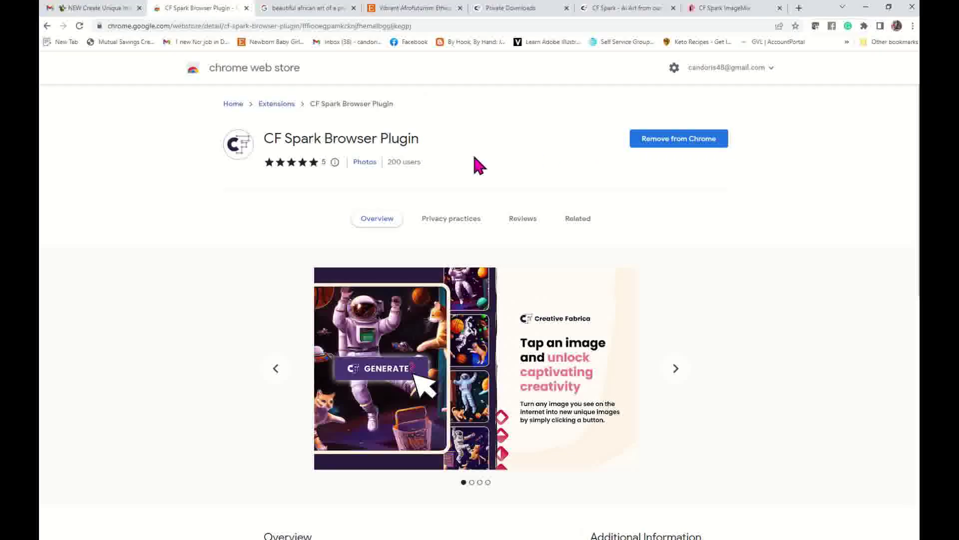
left_click(326, 10)
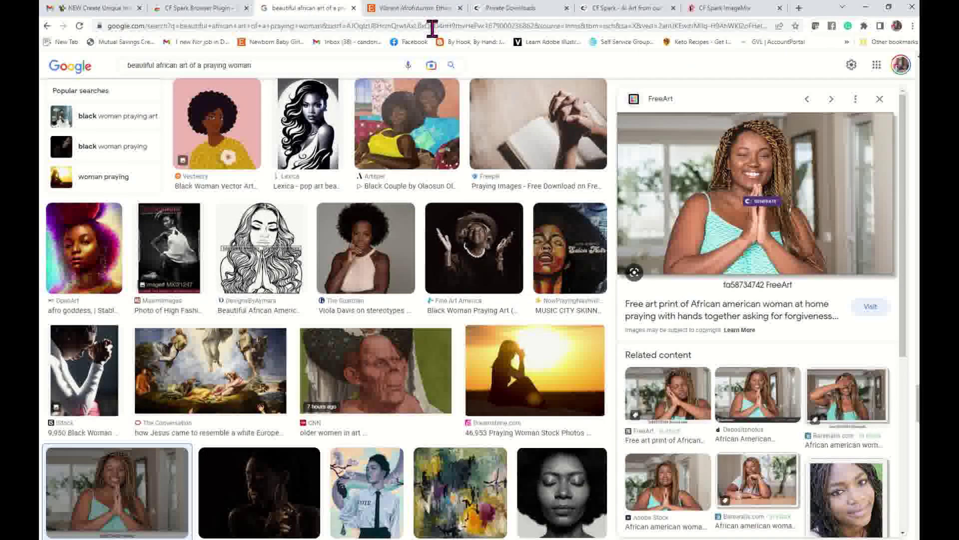
left_click(434, 8)
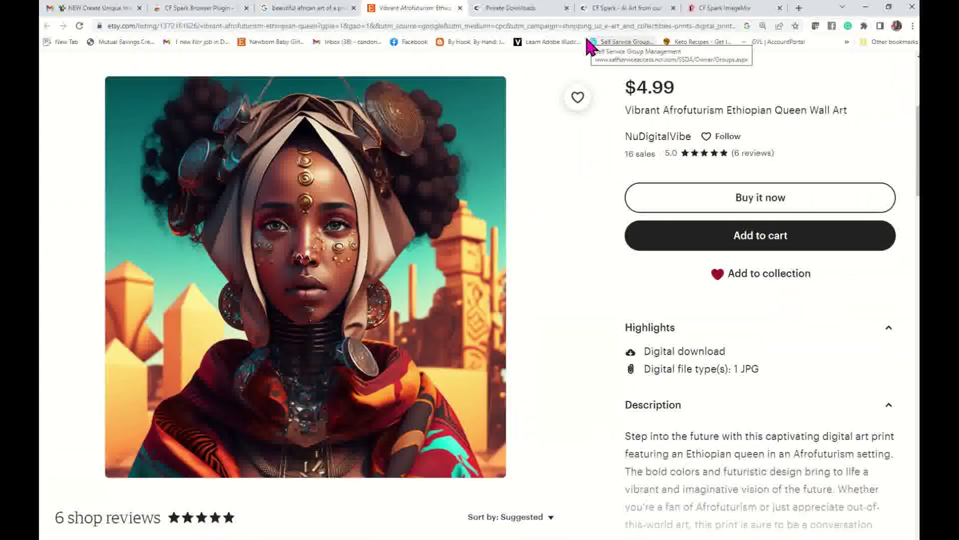
Reload My Private Downloads and review the saved flower portraits and tuxedo chibi boys
left_click(499, 8)
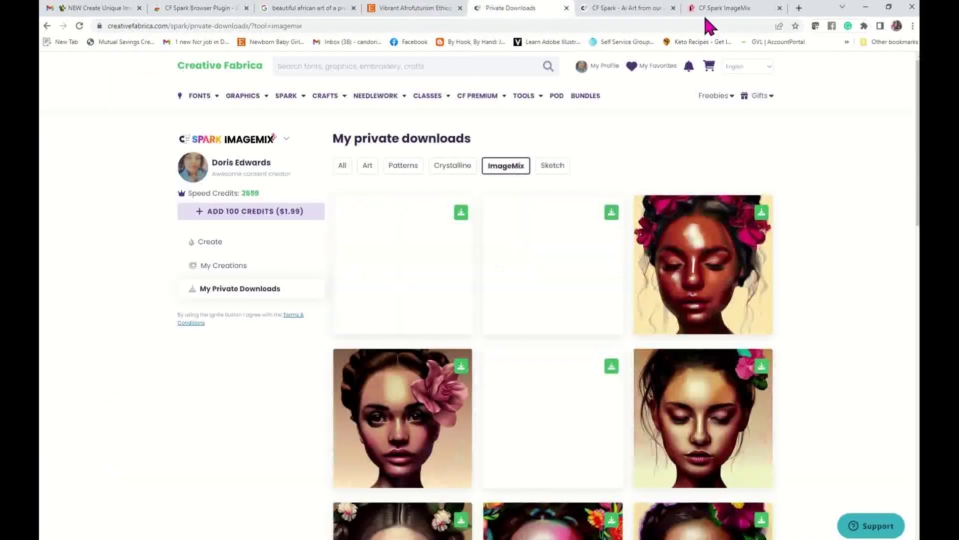
left_click(237, 294)
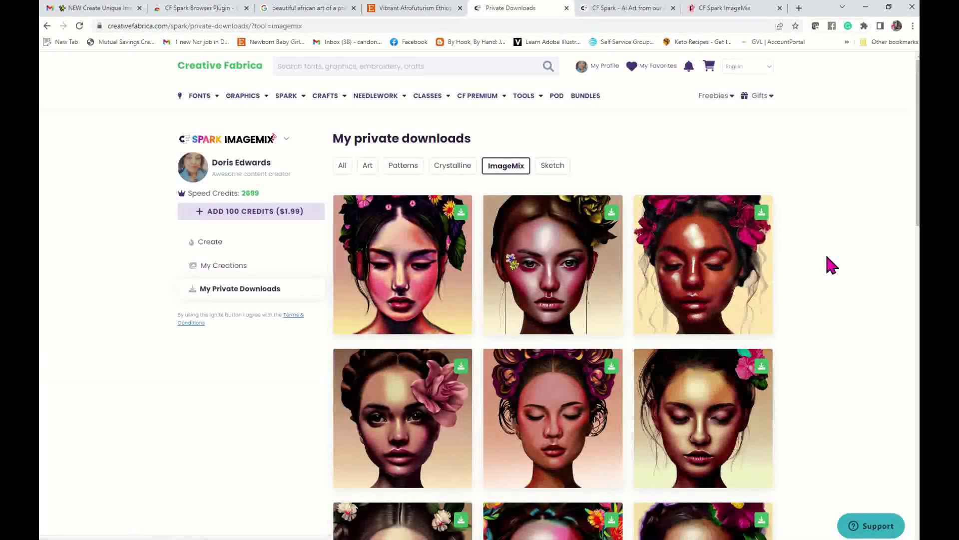
scroll(820, 283, "down", 2)
mouse_move(654, 345)
mouse_move(584, 345)
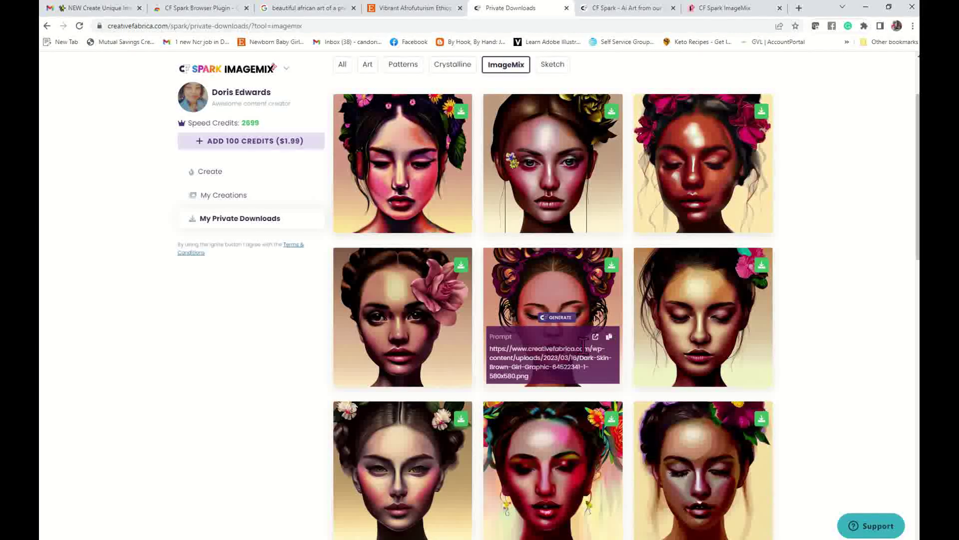
mouse_move(429, 346)
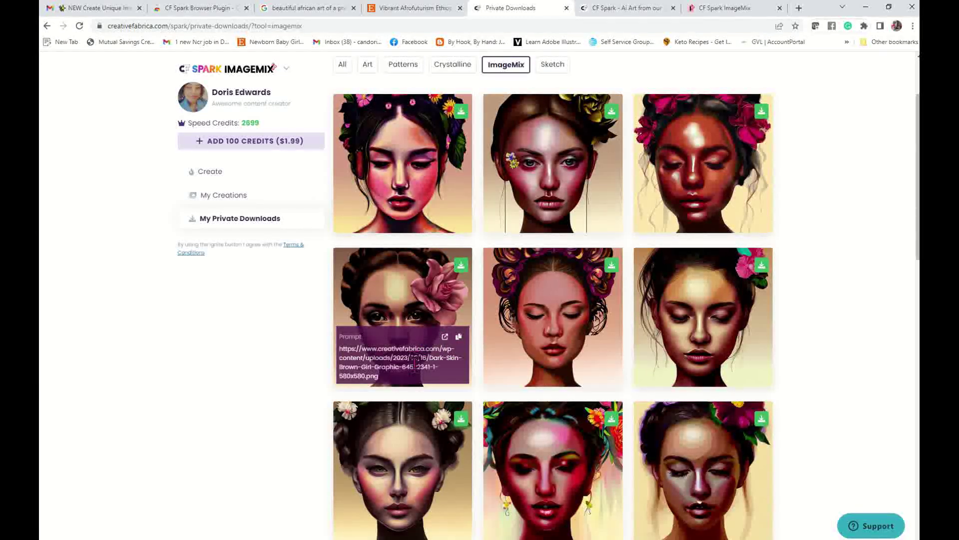
scroll(632, 290, "down", 4)
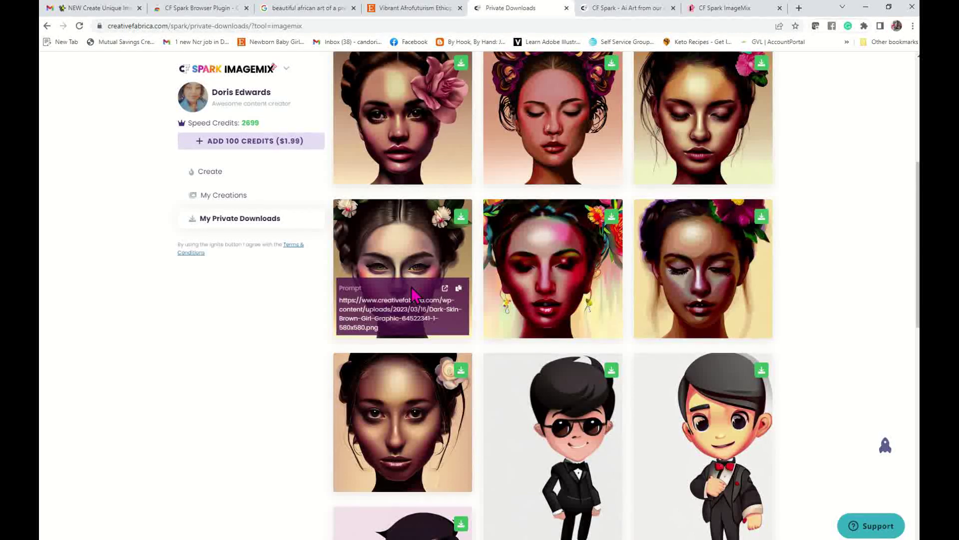
scroll(224, 348, "up", 3)
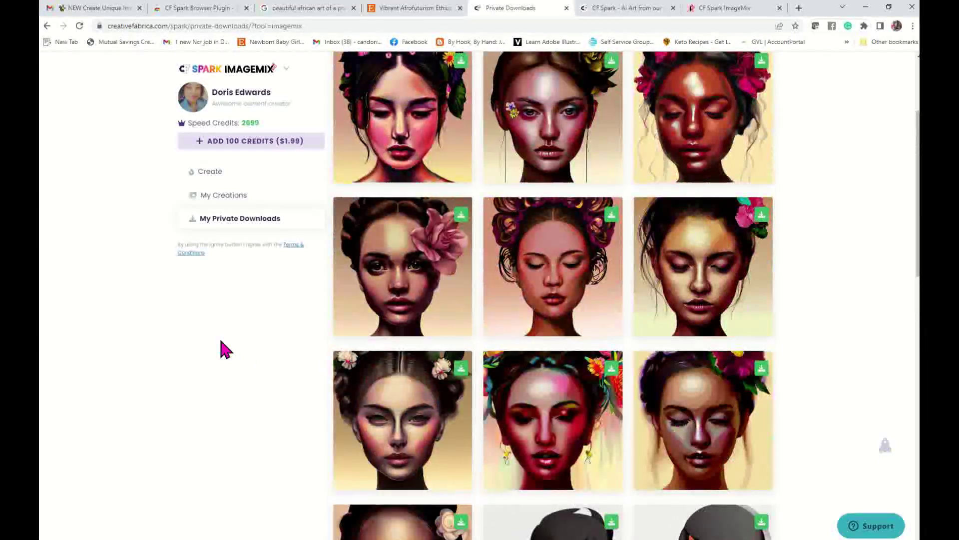
scroll(223, 348, "up", 3)
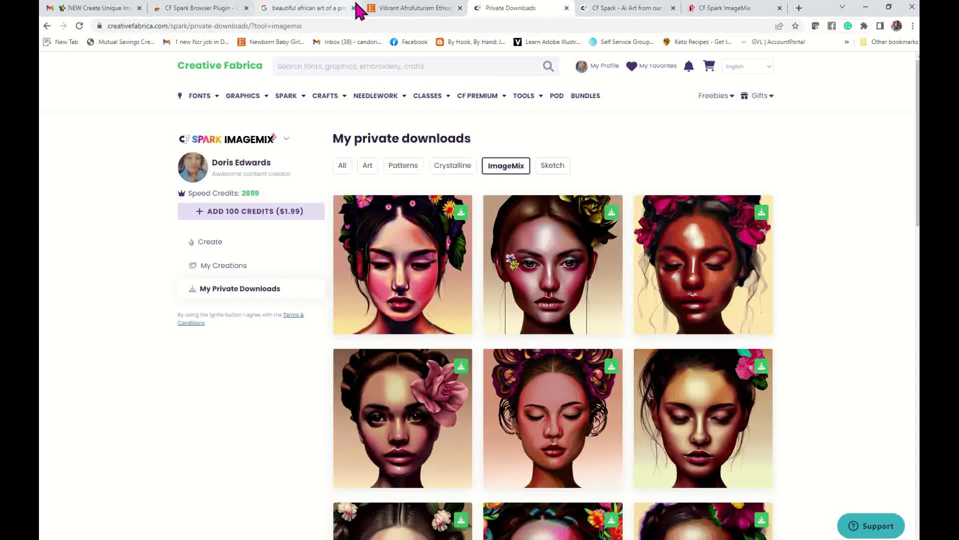
Search for 'pinterest' from the address bar and open the Pinterest website
left_click(742, 9)
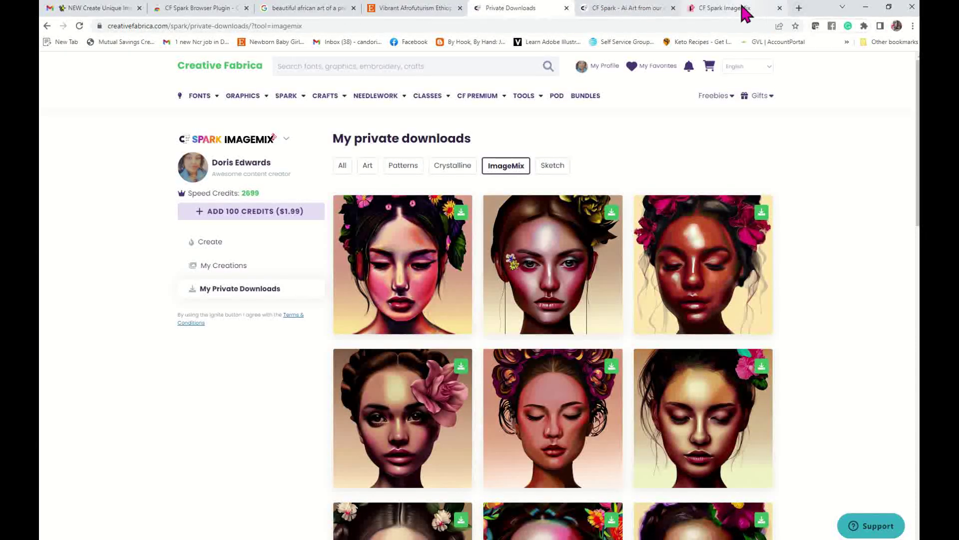
left_click(573, 26)
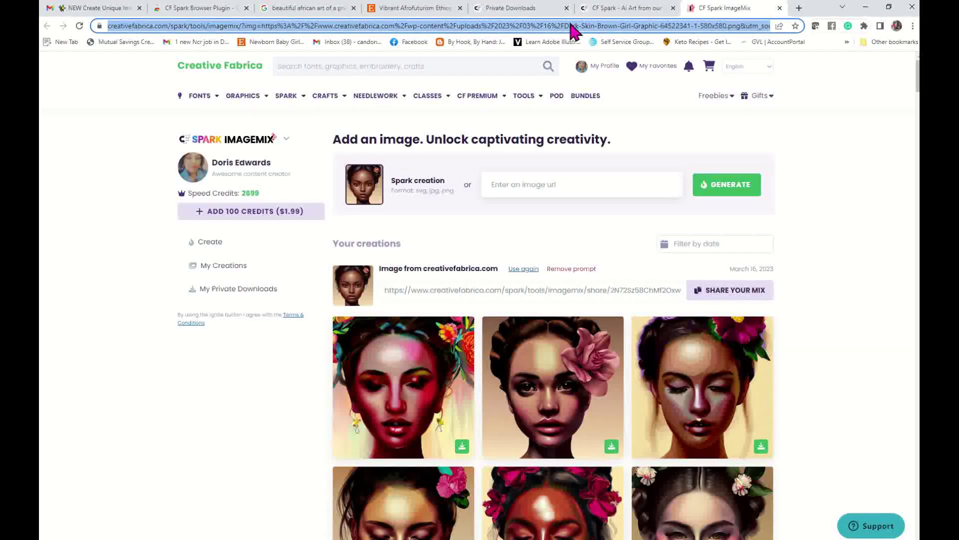
type("pinte")
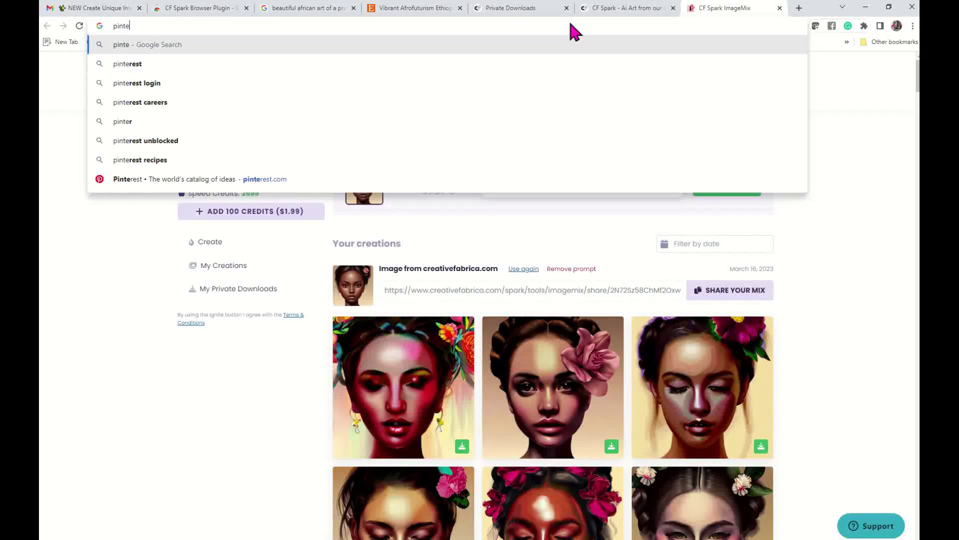
type("rest")
key("Return")
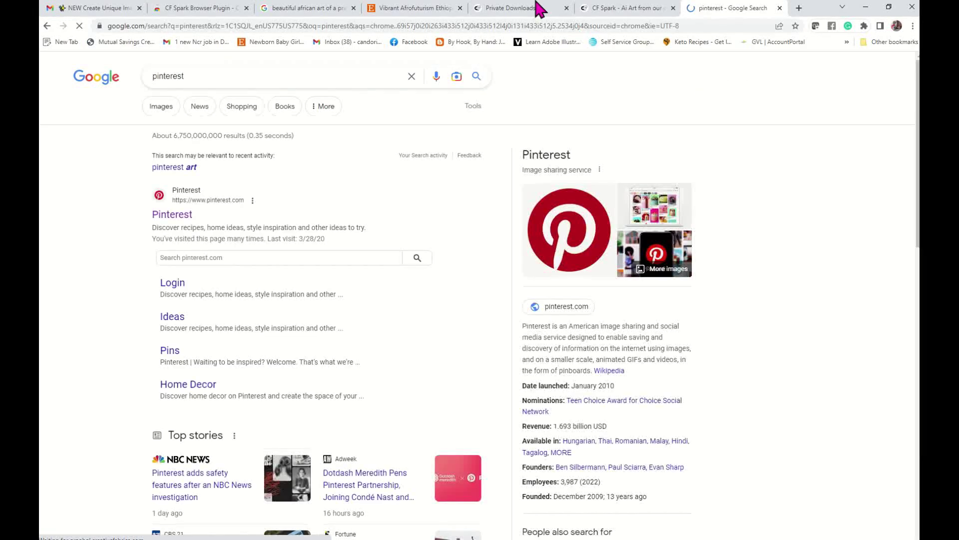
left_click(207, 216)
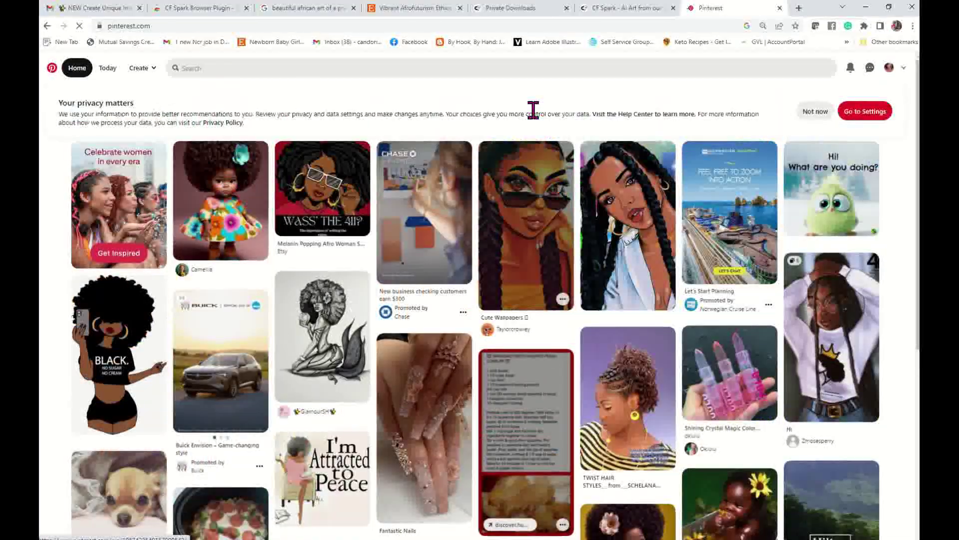
From the Cute Wallpapers pin's related pins, send the Afro butterfly pin to CF Spark ImageMix
left_click(522, 194)
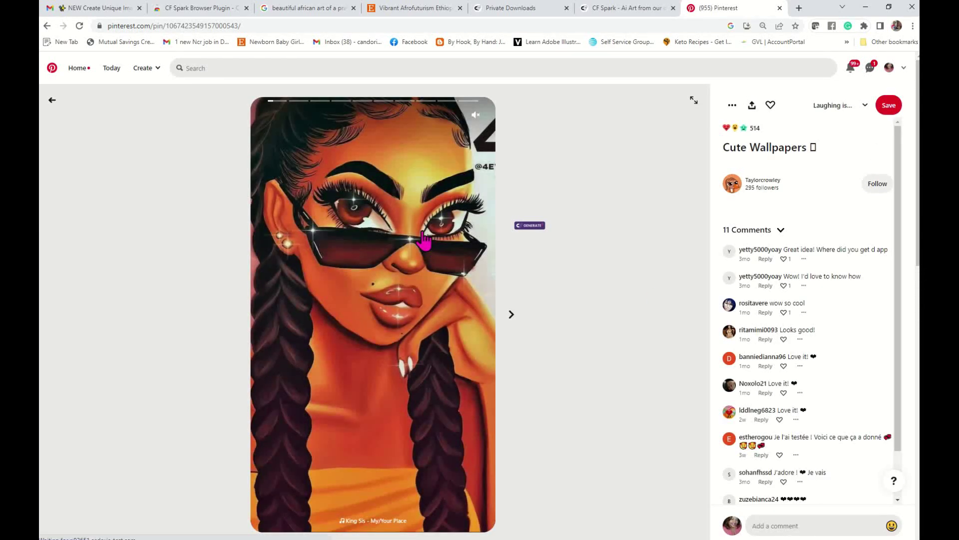
left_click(378, 325)
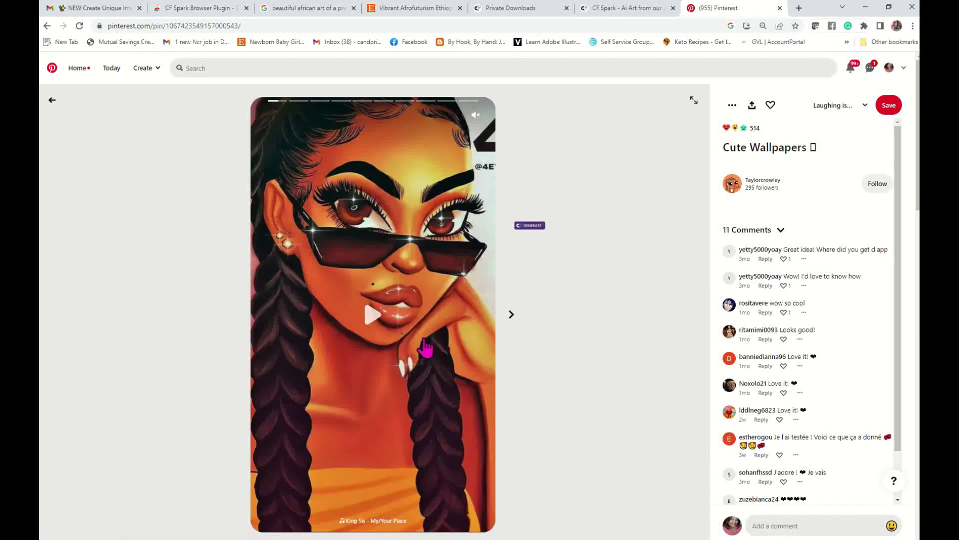
scroll(429, 320, "down", 4)
scroll(456, 334, "down", 3)
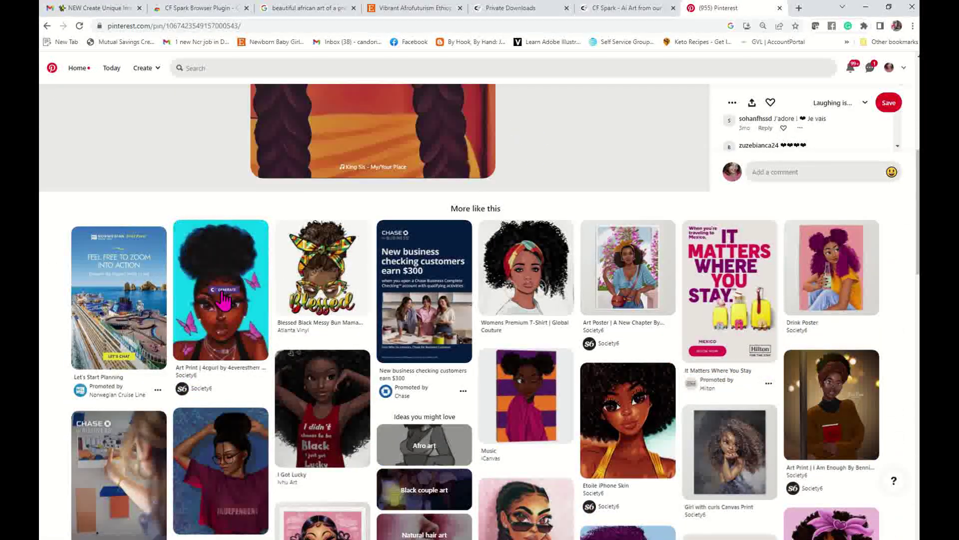
left_click(220, 292)
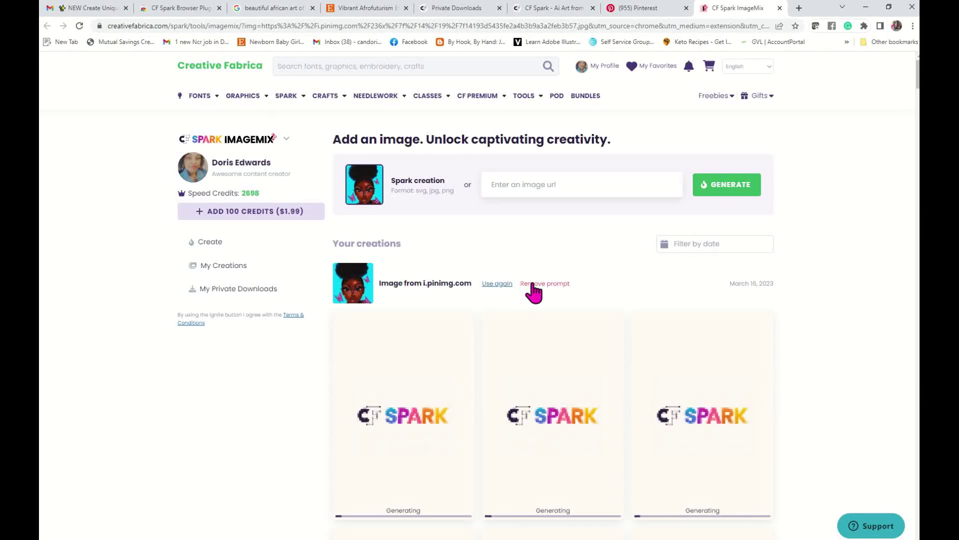
Scroll the ImageMix results while the Afro girl variations finish into cartoon portraits
scroll(532, 286, "down", 4)
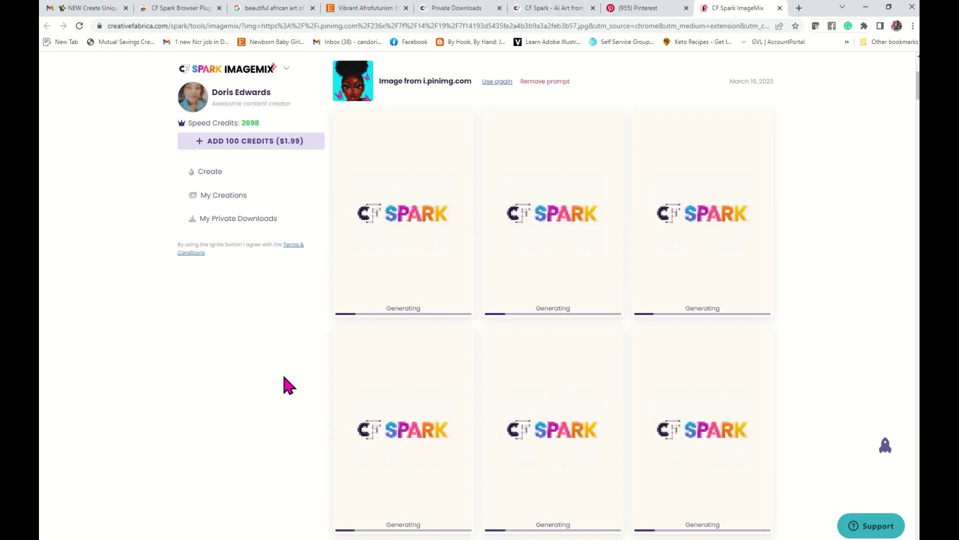
scroll(283, 373, "down", 2)
scroll(283, 389, "down", 2)
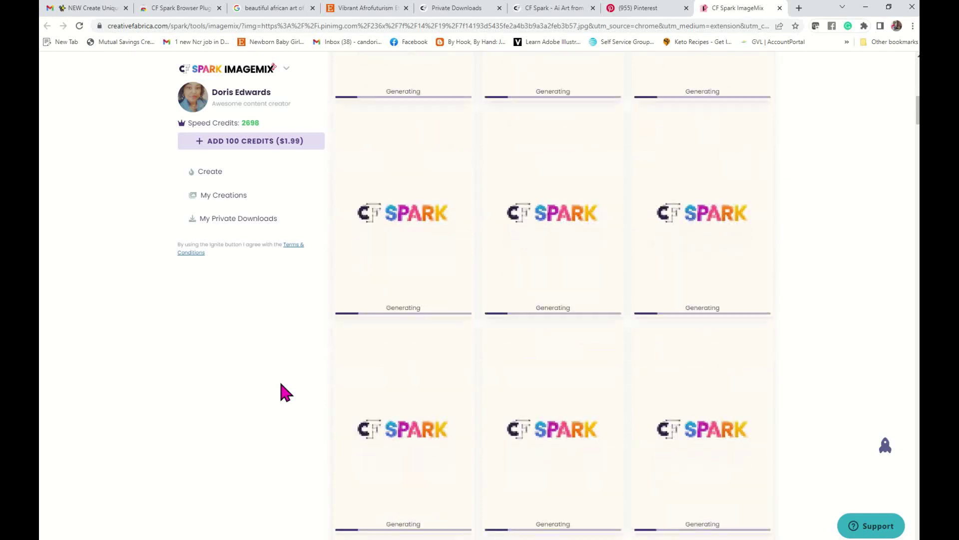
scroll(282, 394, "down", 4)
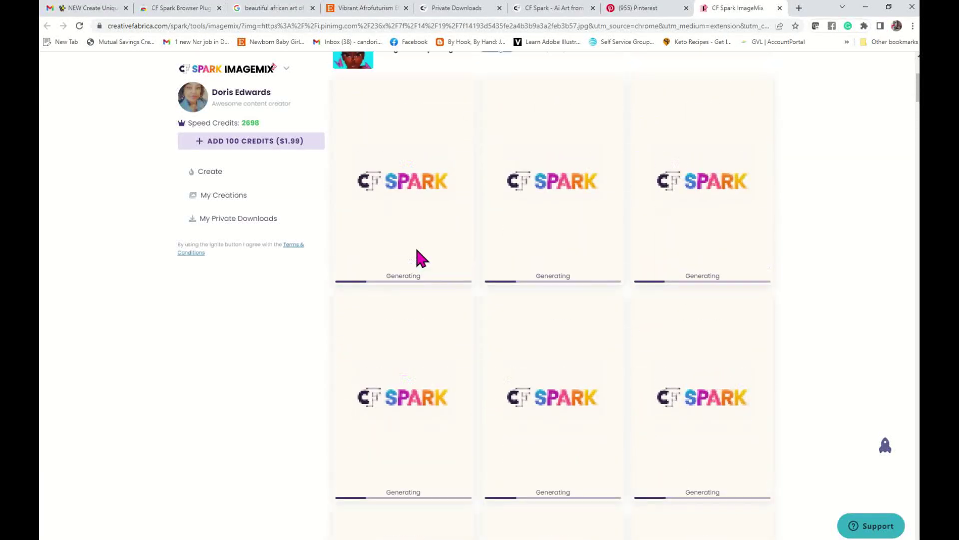
scroll(415, 257, "up", 4)
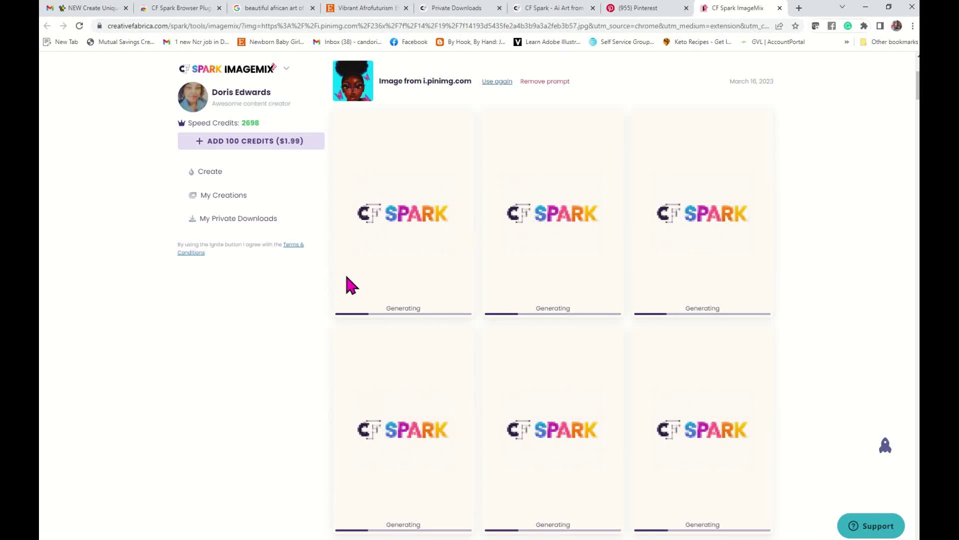
scroll(348, 282, "down", 2)
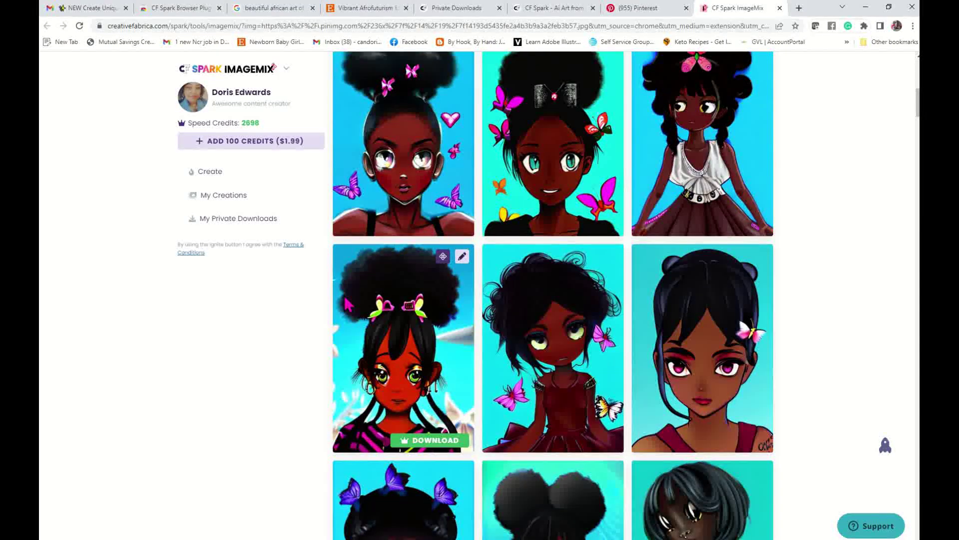
Download the pink-eyed girl portrait and the afro-puff girl in a blue dress
scroll(812, 360, "down", 2)
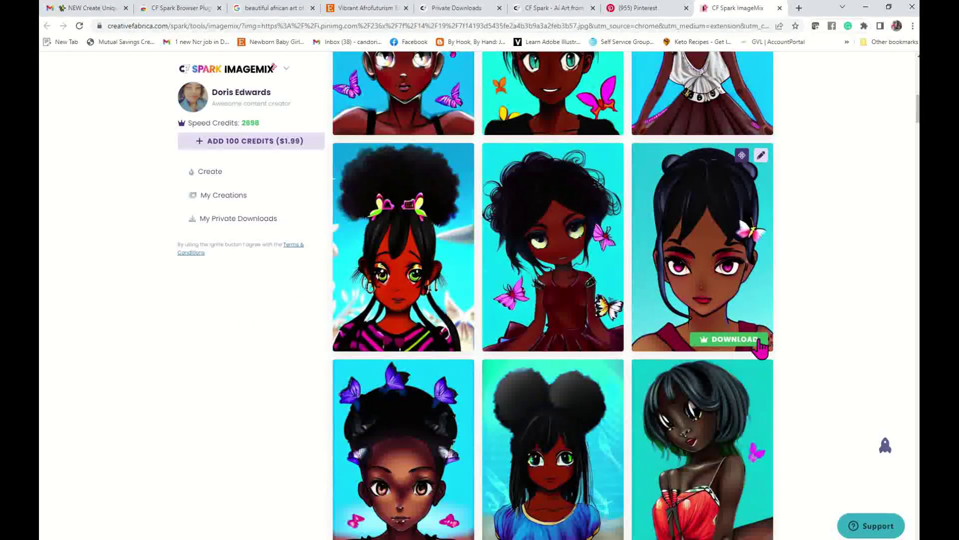
left_click(733, 339)
scroll(740, 350, "down", 3)
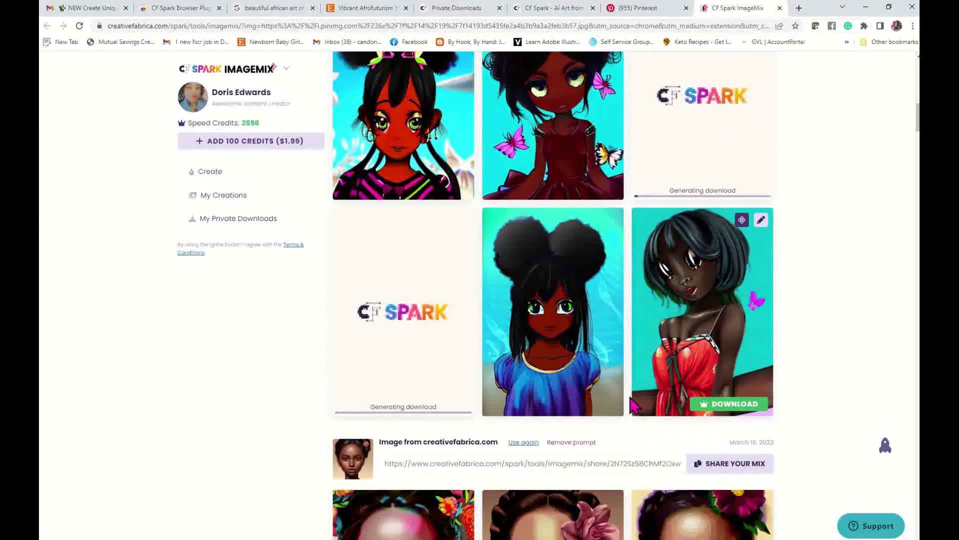
left_click(600, 409)
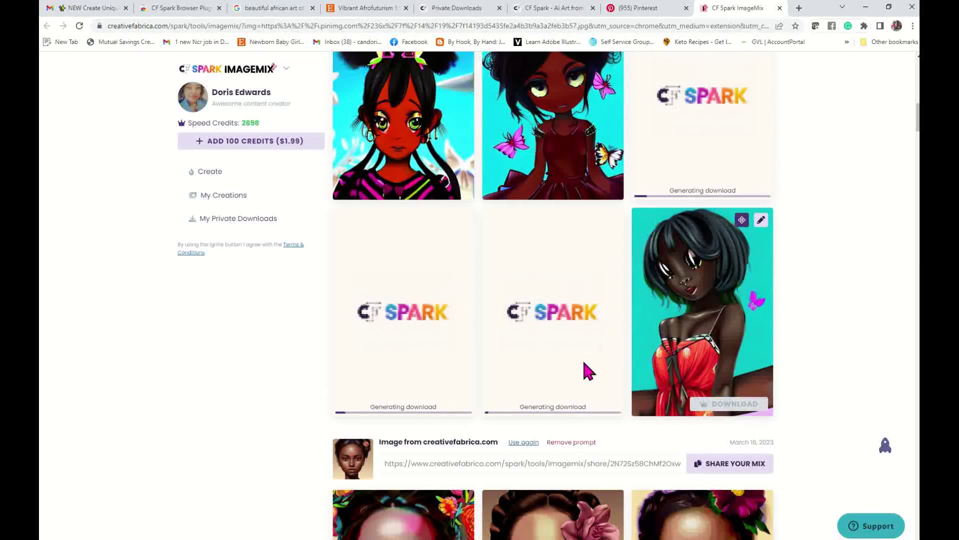
Scroll back through the cartoon-girl grid, looking over the other portraits
scroll(589, 368, "up", 9)
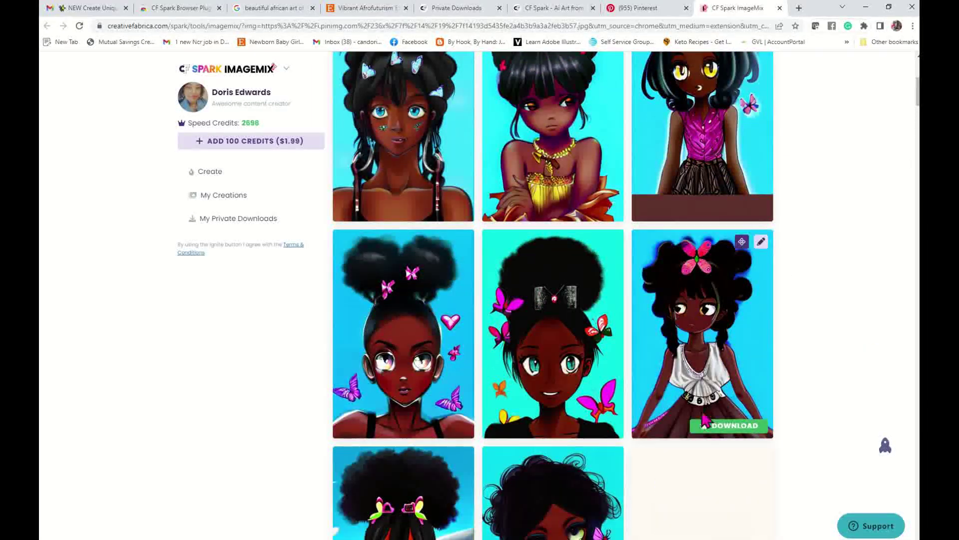
scroll(639, 376, "up", 1)
scroll(639, 376, "up", 2)
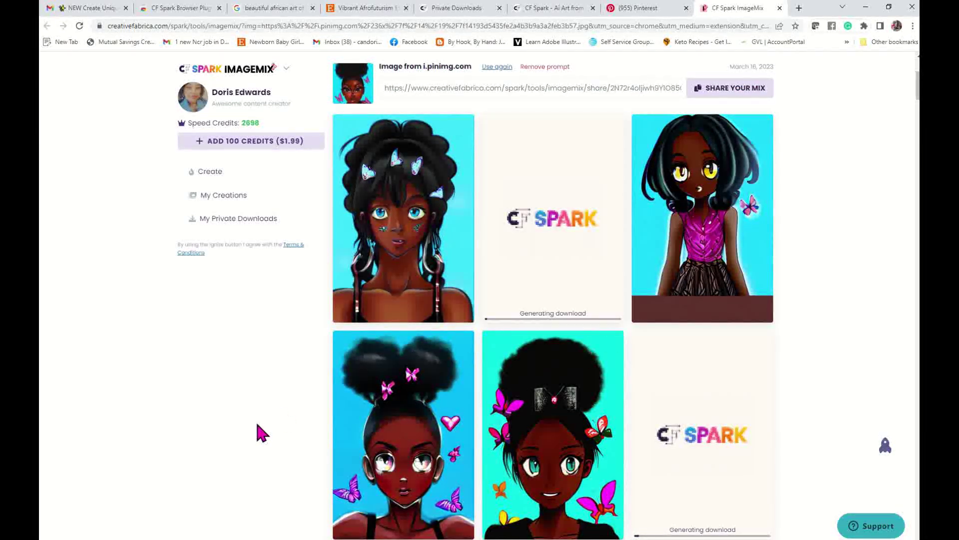
scroll(264, 435, "down", 2)
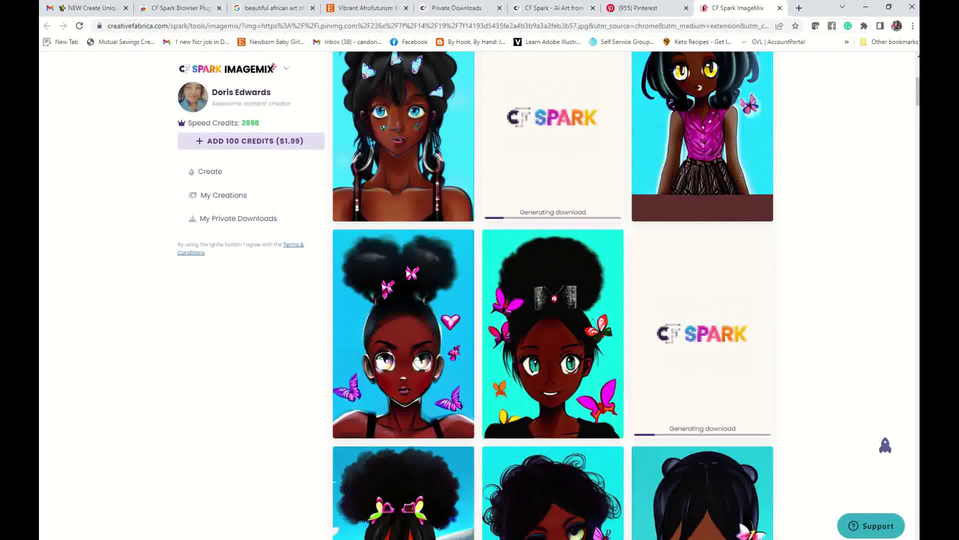
mouse_move(939, 283)
mouse_move(550, 348)
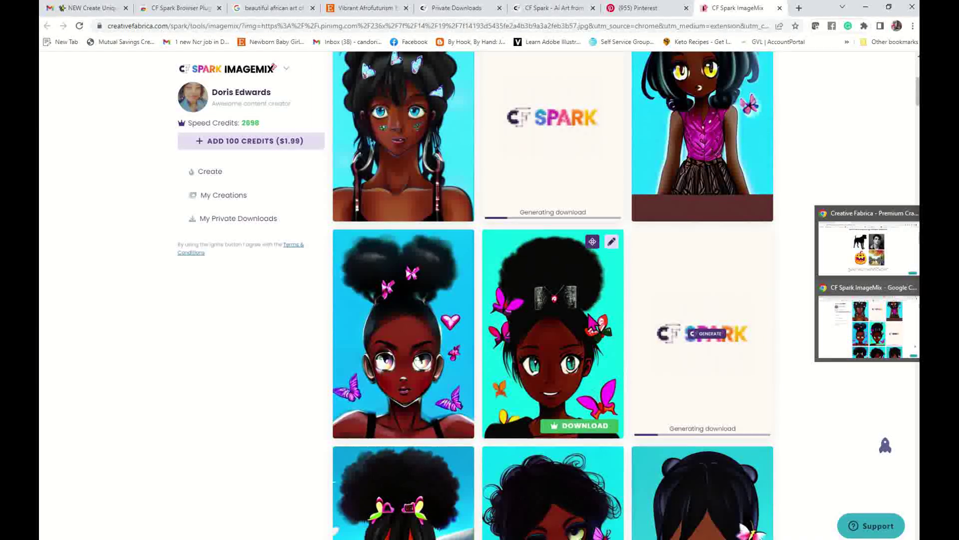
mouse_move(420, 353)
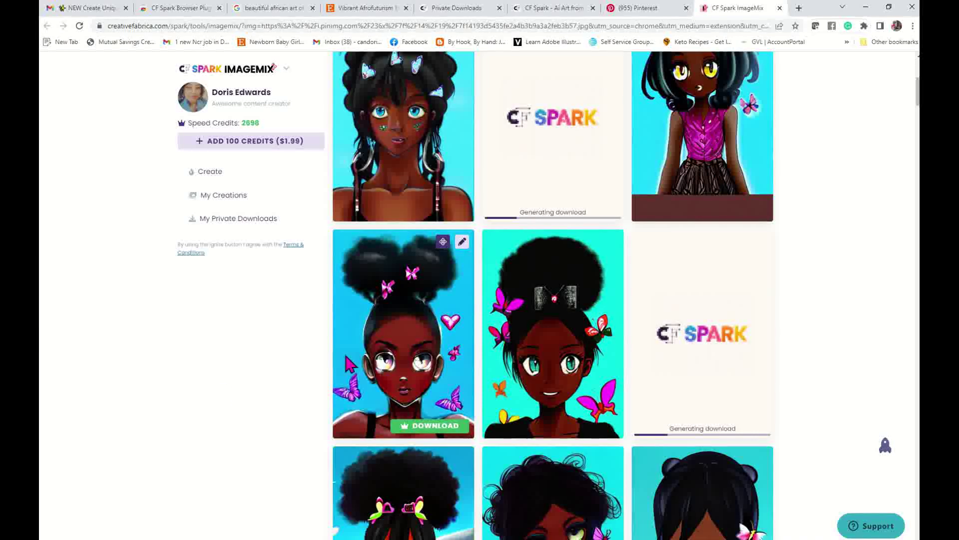
scroll(400, 434, "up", 4)
scroll(400, 434, "up", 2)
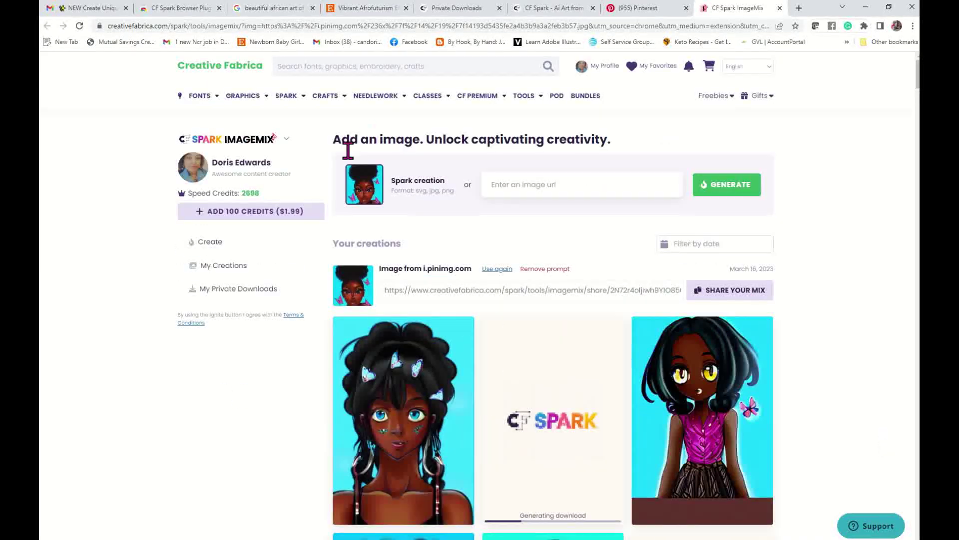
mouse_move(347, 196)
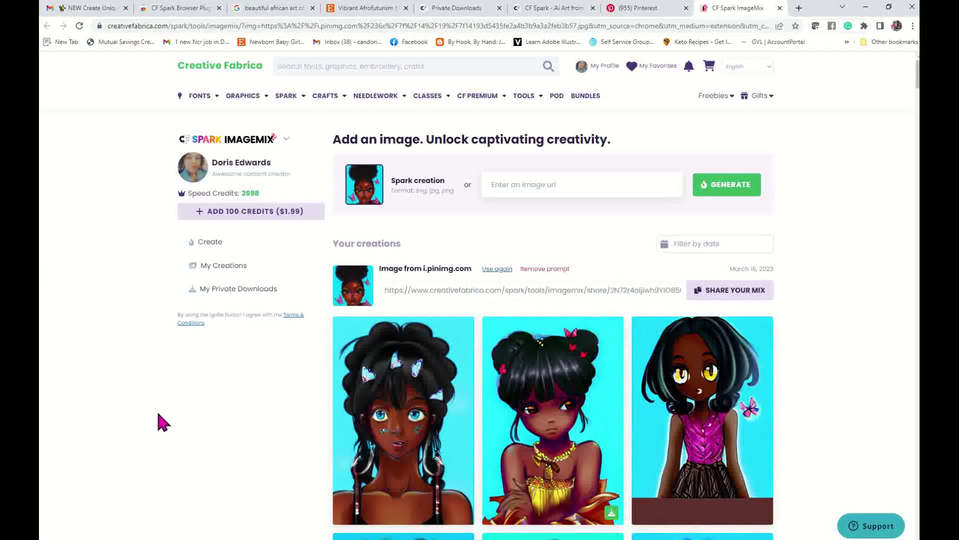
scroll(591, 325, "down", 4)
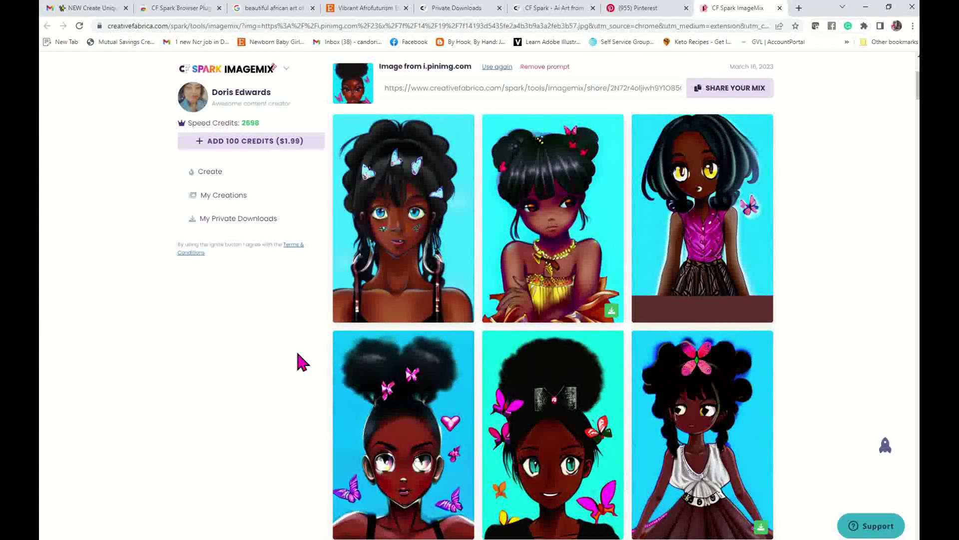
scroll(290, 360, "up", 3)
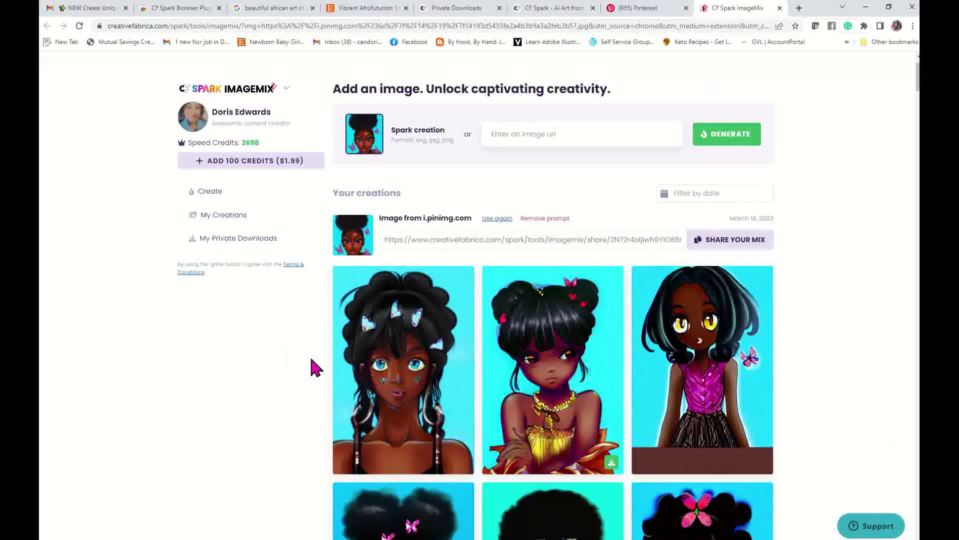
Delete the Pinterest source image, then open and cancel the image upload picker
left_click(362, 145)
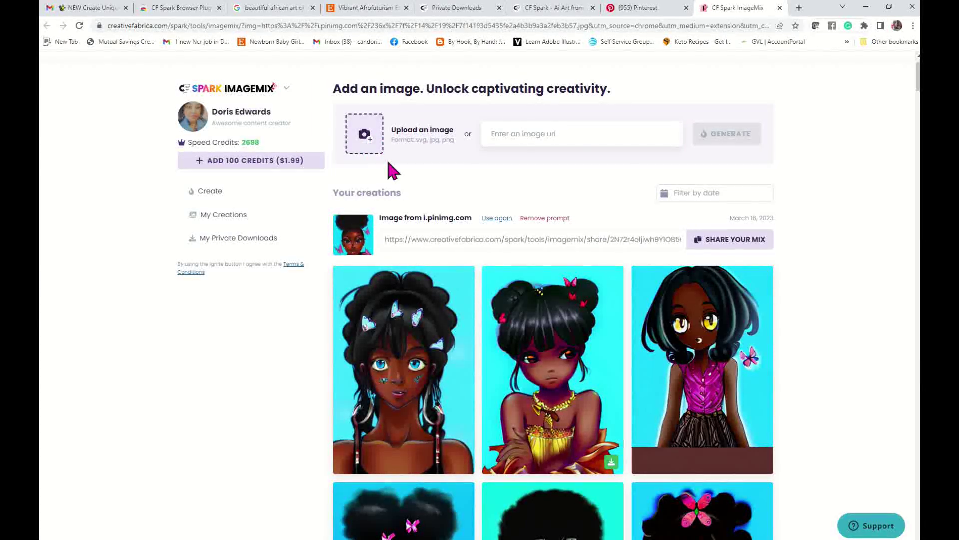
left_click(372, 147)
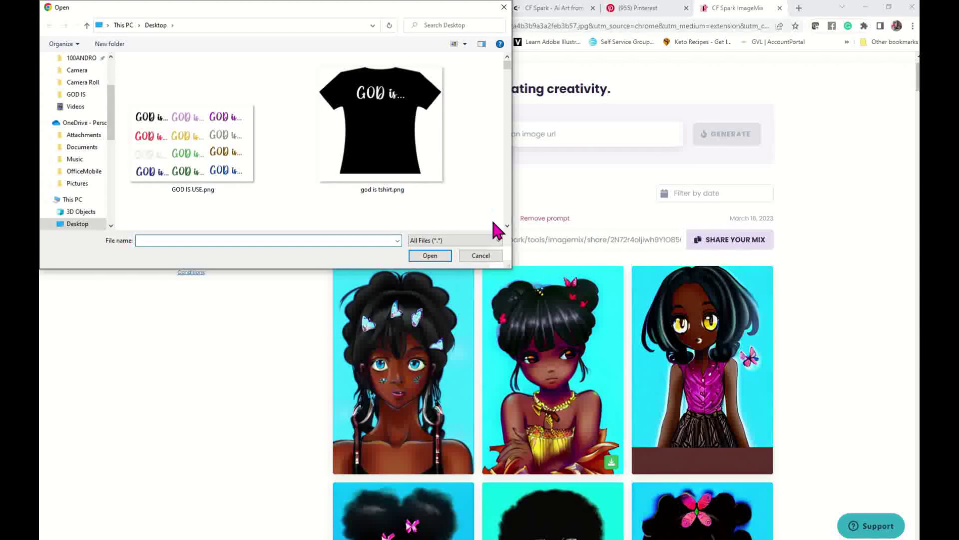
left_click(503, 8)
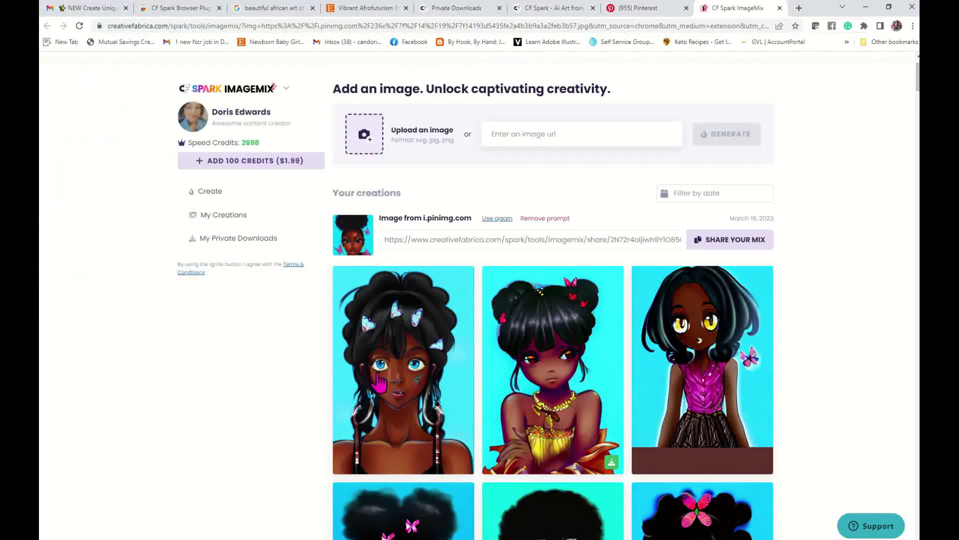
scroll(319, 239, "up", 2)
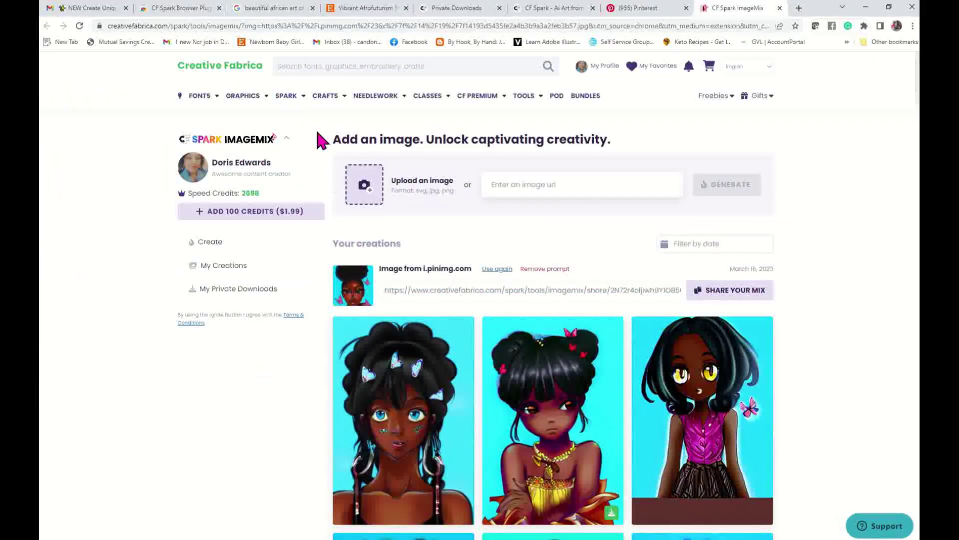
Open the CF Spark overview page and scroll through its Art, Writer, ImageMix and Prompt Builder cards
mouse_move(294, 100)
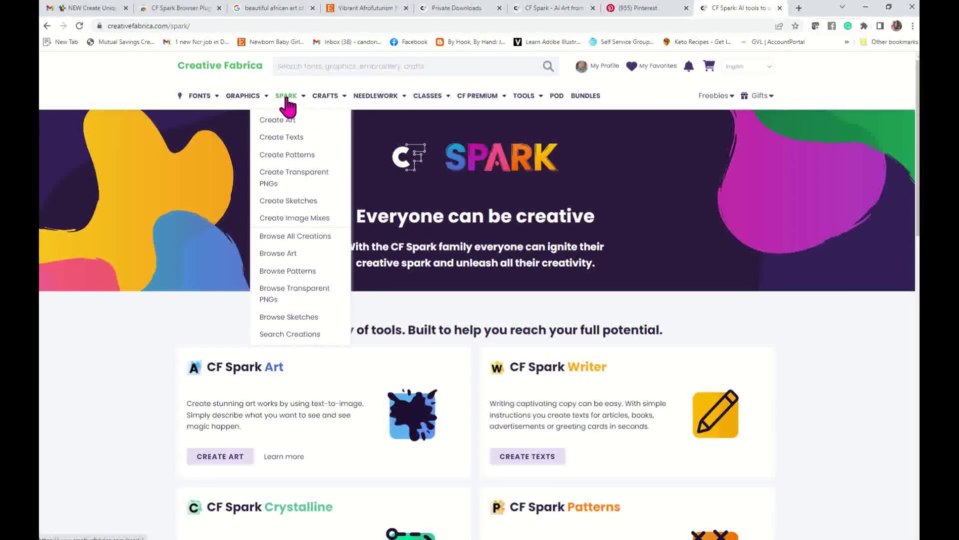
left_click(288, 120)
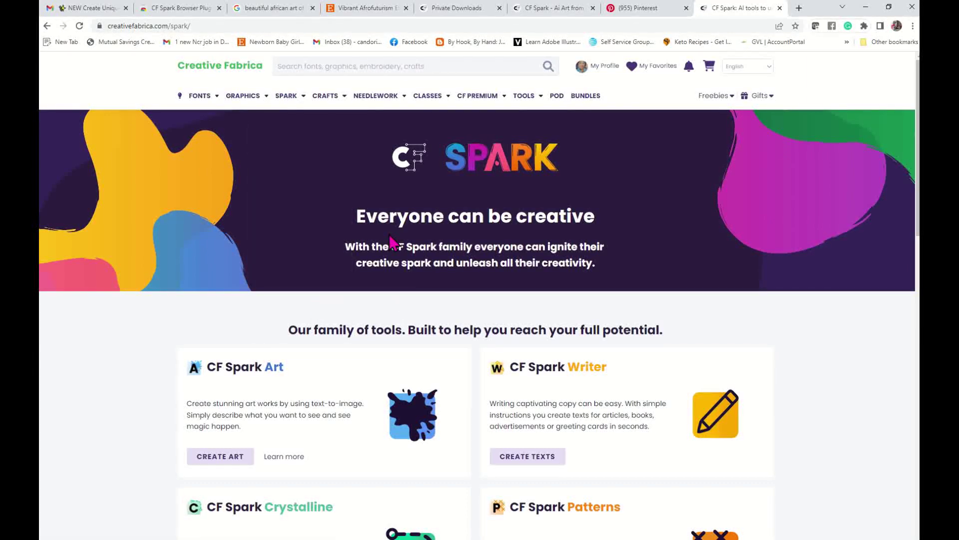
scroll(391, 241, "down", 7)
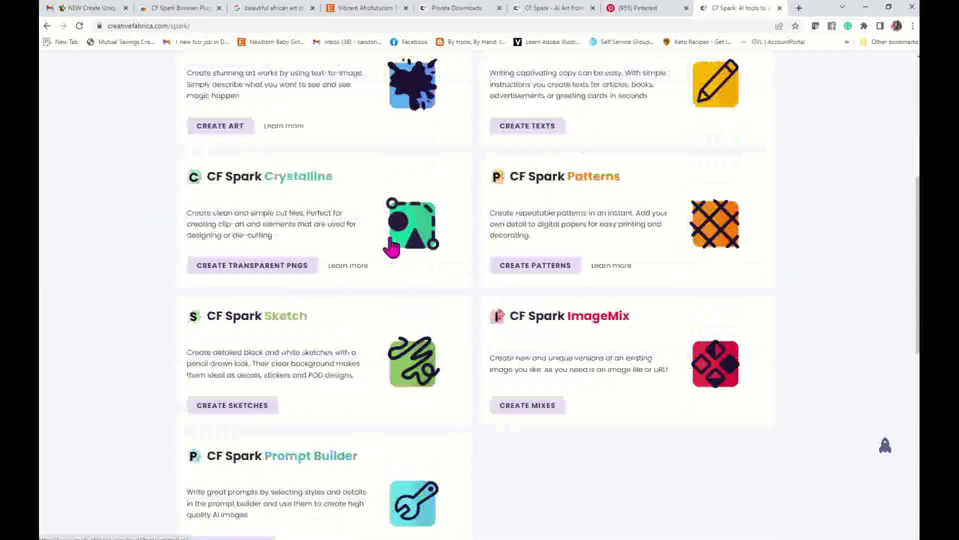
scroll(394, 245, "down", 1)
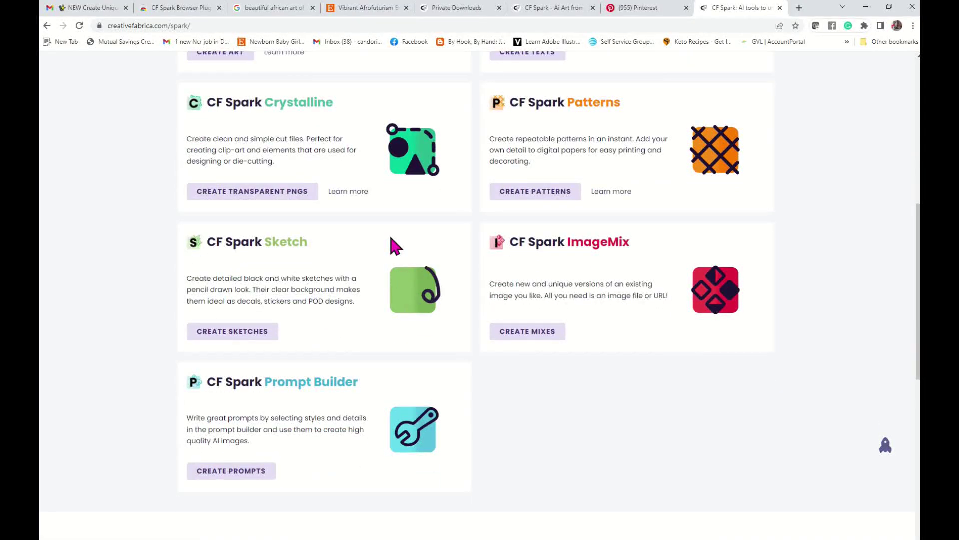
scroll(395, 245, "up", 3)
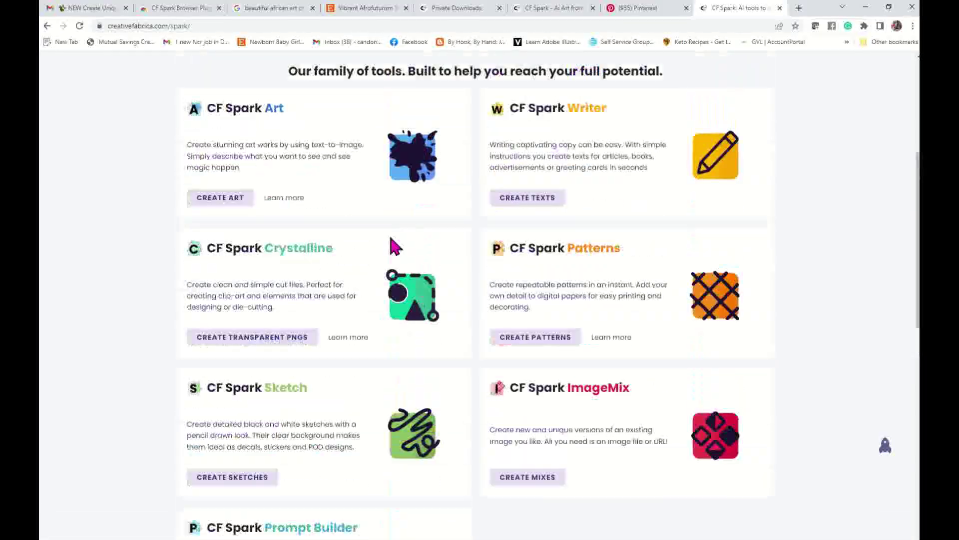
scroll(394, 245, "up", 5)
mouse_move(402, 108)
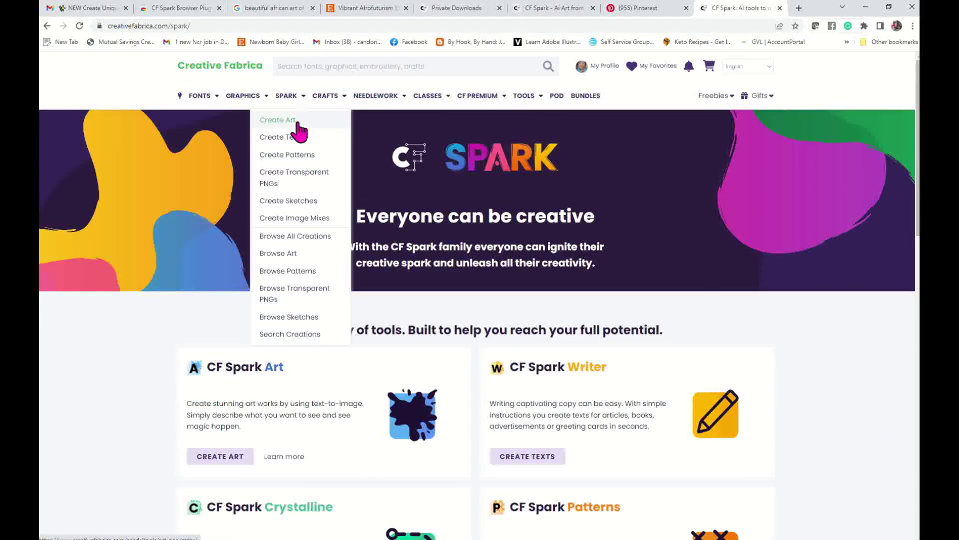
Open CF Spark Art via SPARK > Create Art and go to the Personal Feed
left_click(298, 123)
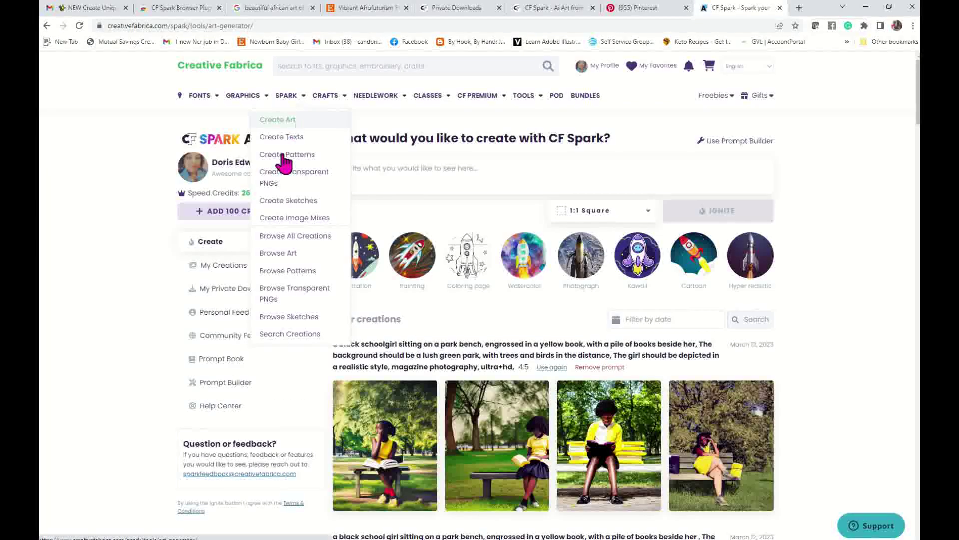
left_click(233, 337)
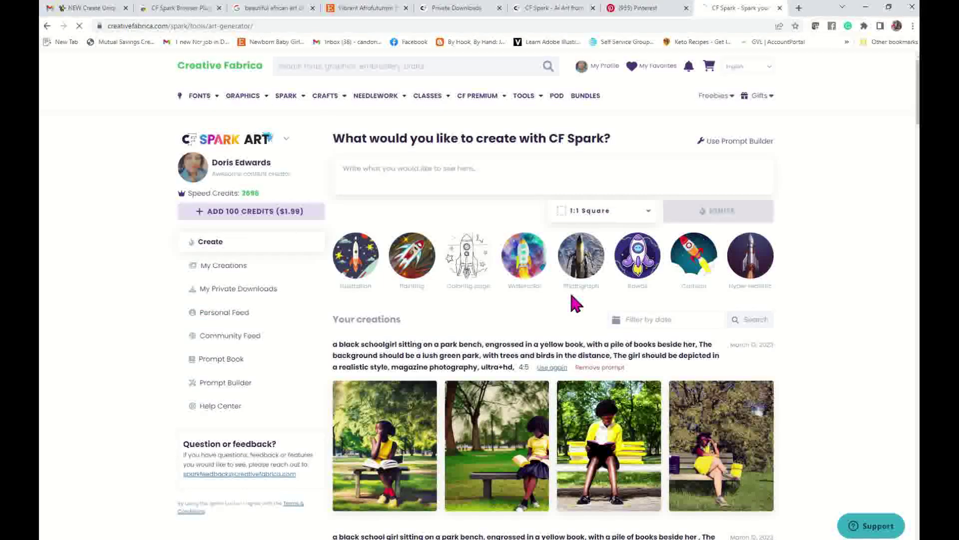
left_click(218, 324)
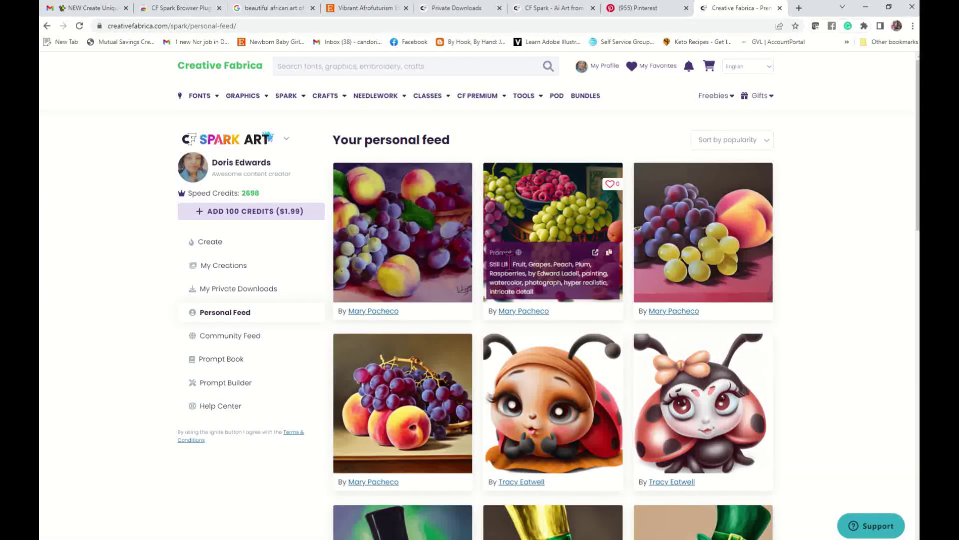
mouse_move(678, 244)
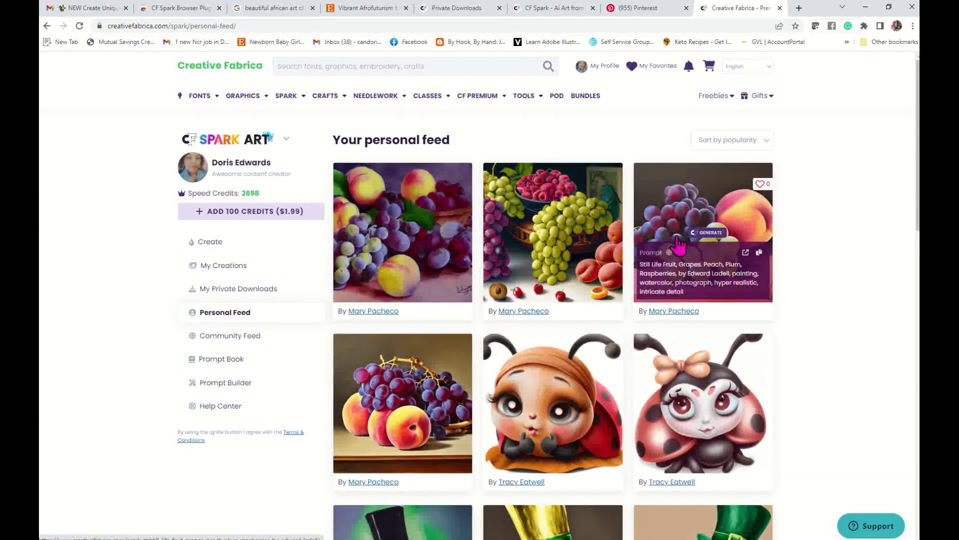
Scroll through the fruit still lifes, ladybugs and pianos, then switch to the Community Feed
scroll(679, 245, "down", 15)
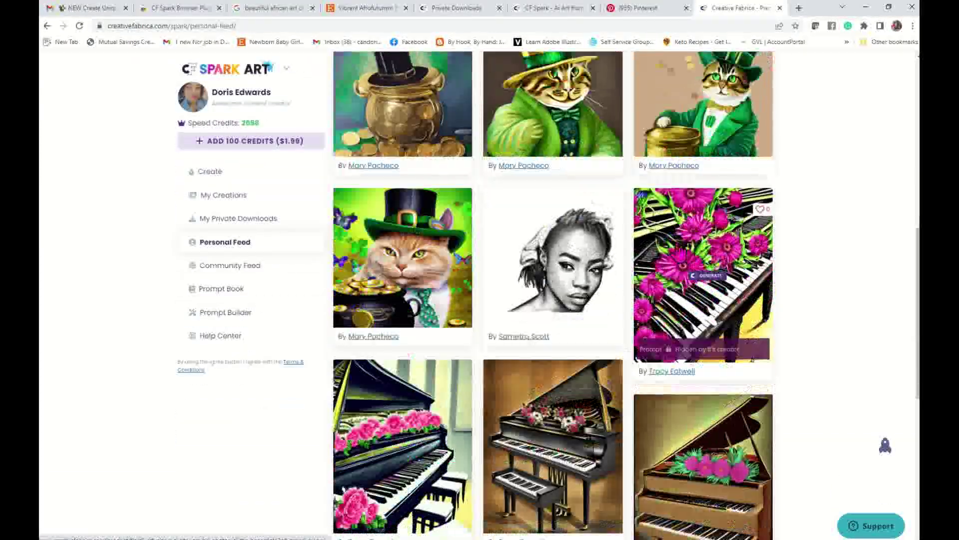
scroll(676, 255, "down", 1)
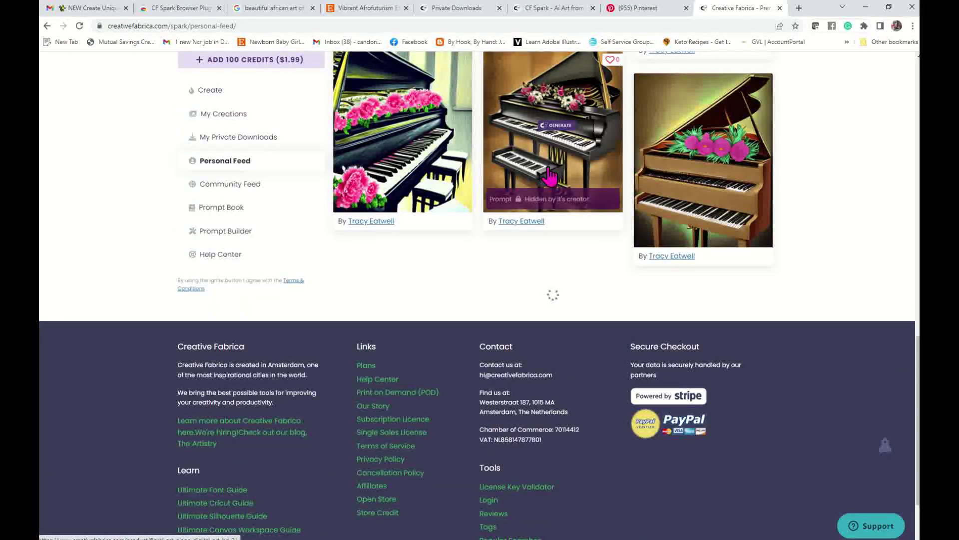
scroll(550, 175, "up", 2)
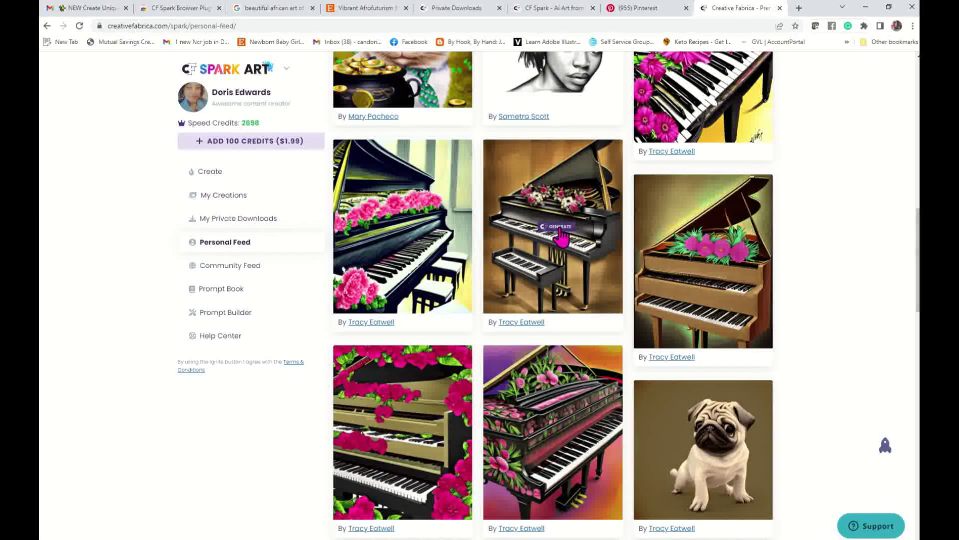
scroll(560, 234, "up", 4)
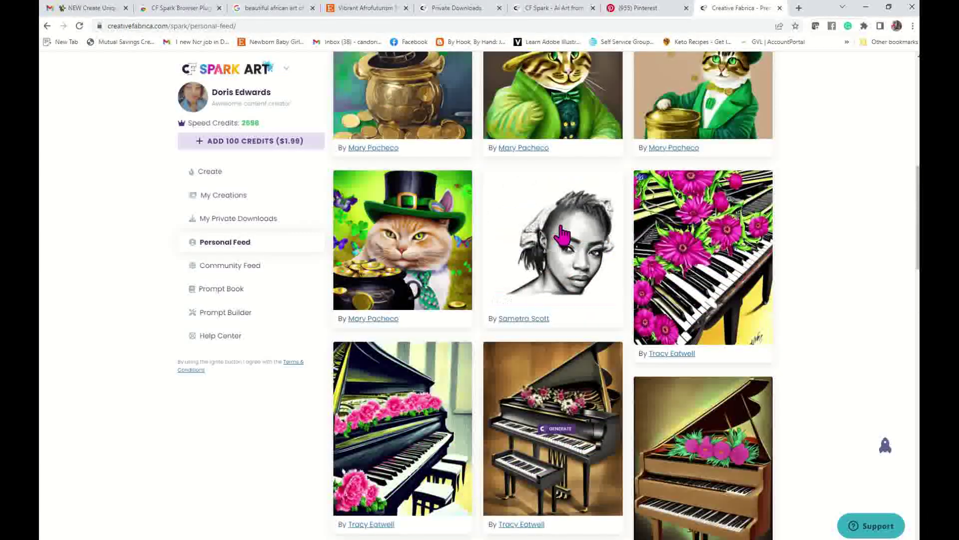
scroll(562, 235, "up", 5)
scroll(562, 235, "up", 1)
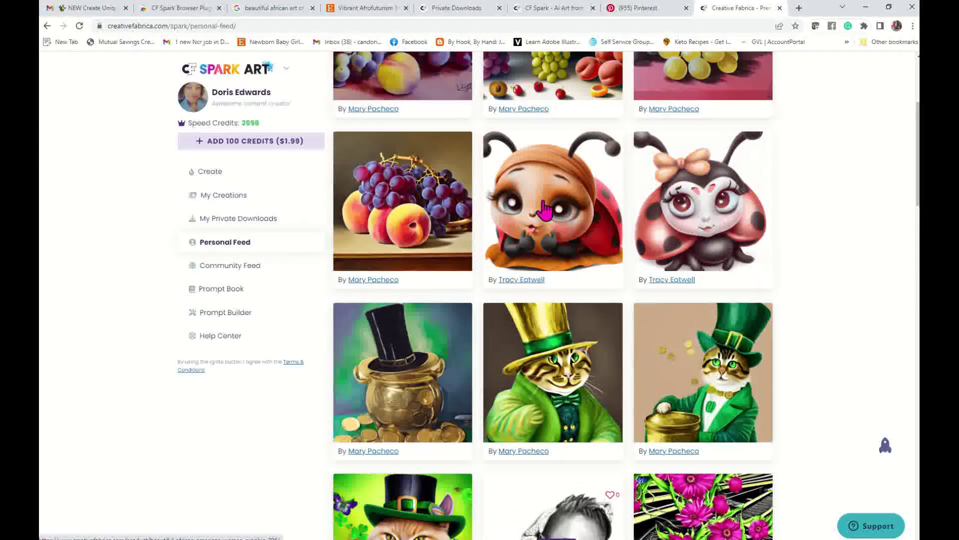
left_click(245, 274)
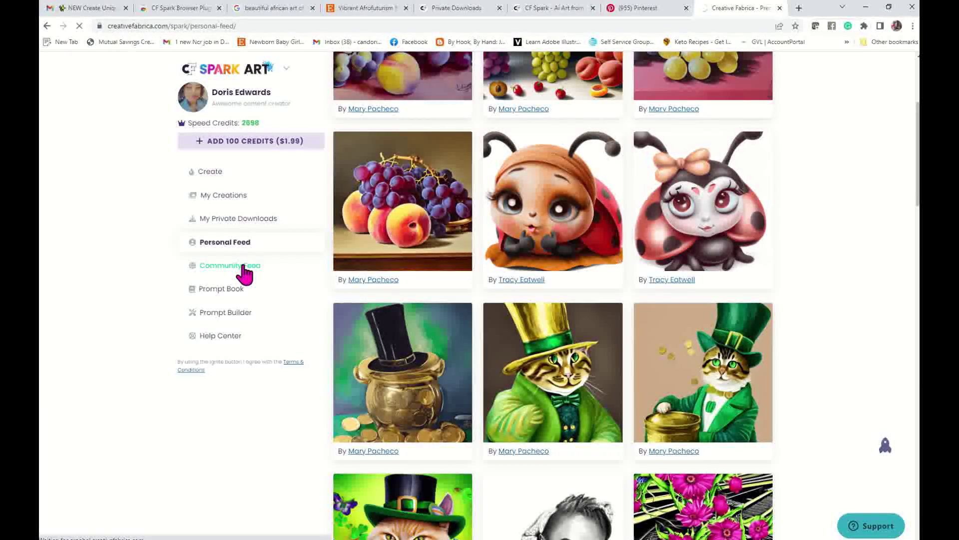
Scroll the Community Feed and send the flower-crowned woman's portrait to ImageMix
scroll(614, 269, "down", 4)
scroll(615, 270, "down", 13)
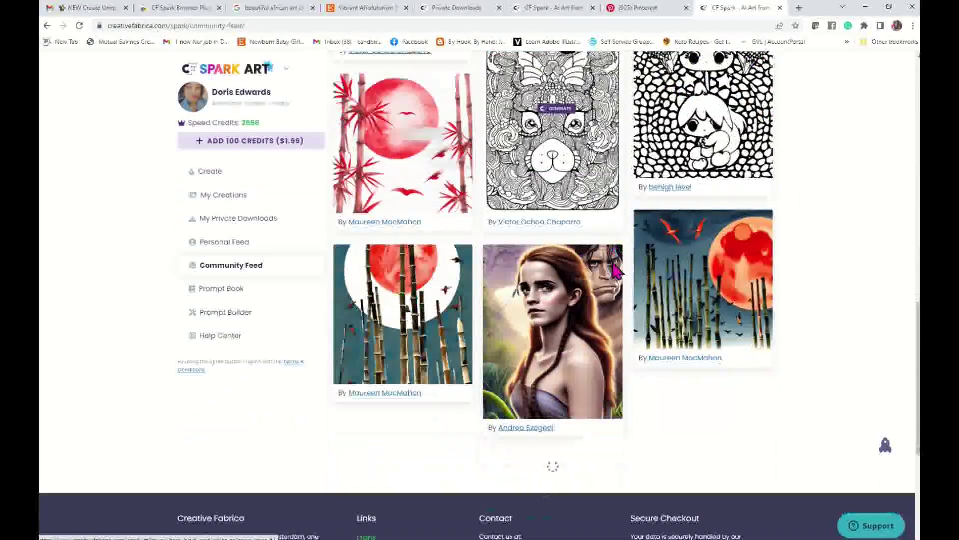
scroll(616, 271, "down", 12)
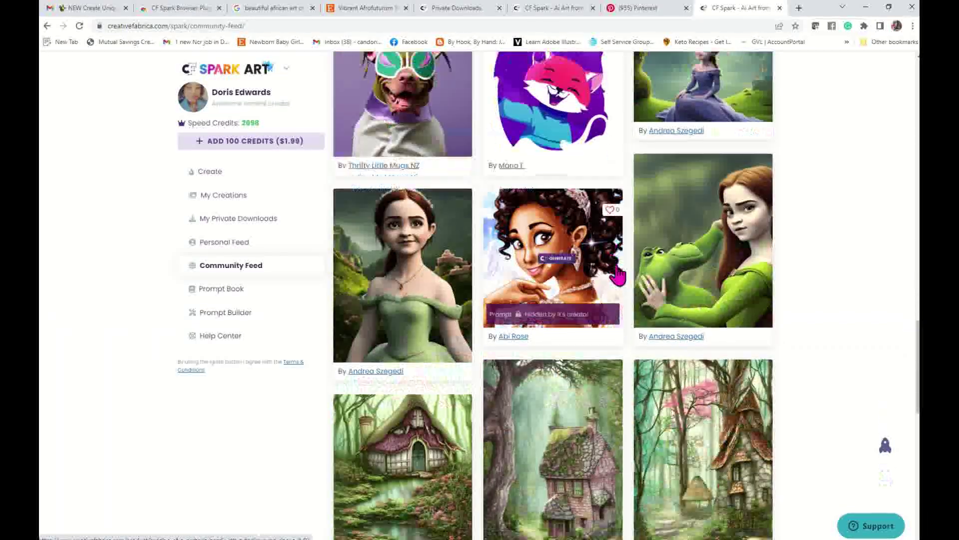
scroll(618, 274, "down", 12)
scroll(618, 275, "down", 8)
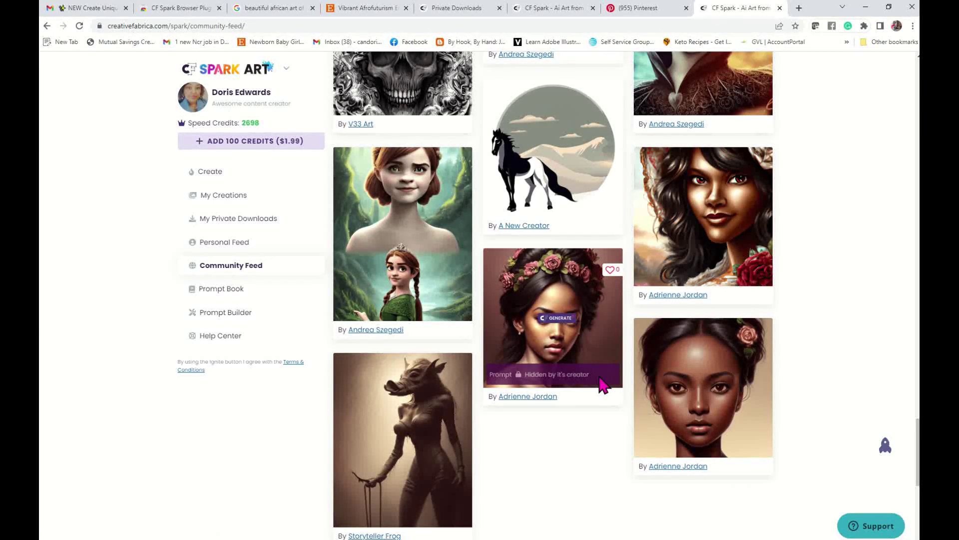
left_click(561, 319)
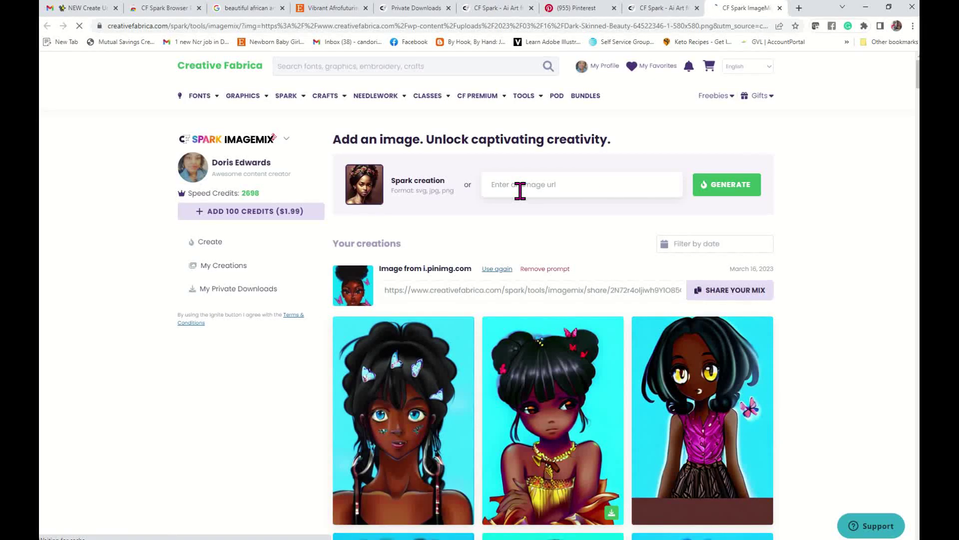
Generate flower-crowned portrait variations, using one credit (2697 left), and scroll through the finished grid
left_click(725, 193)
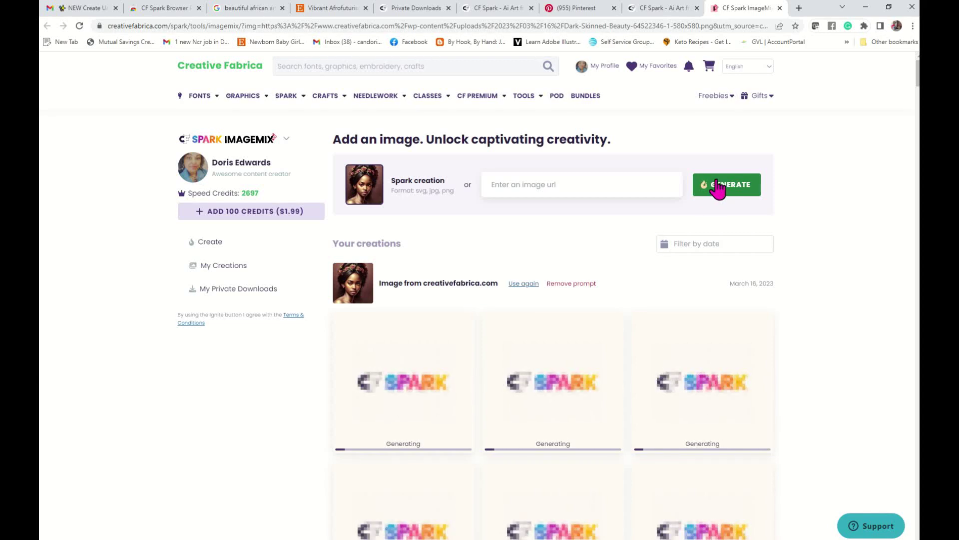
scroll(577, 203, "down", 1)
scroll(578, 205, "down", 4)
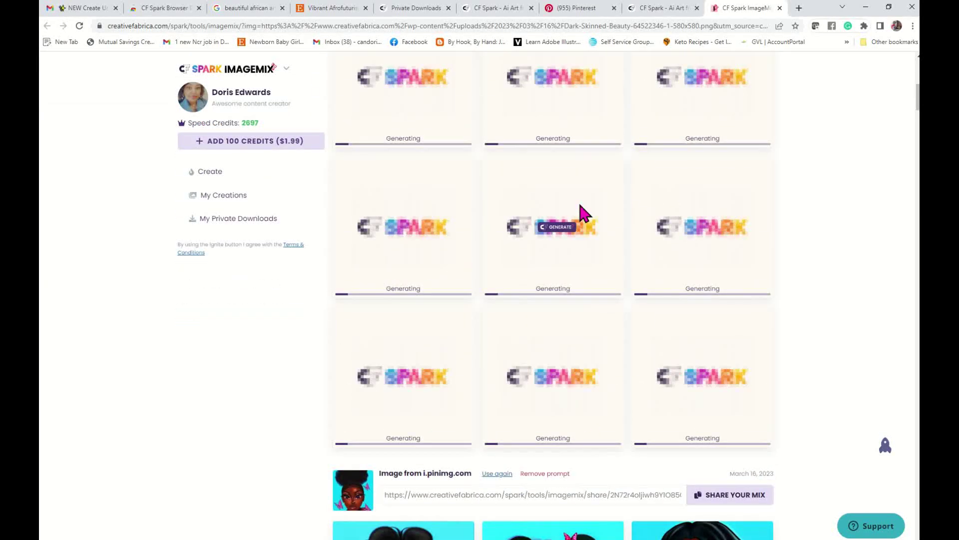
scroll(585, 213, "up", 3)
scroll(585, 213, "up", 1)
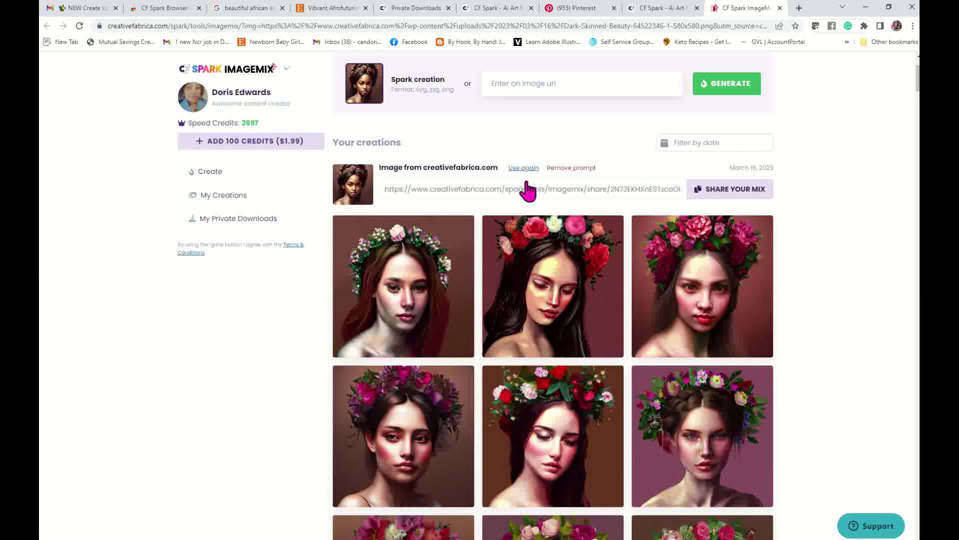
scroll(530, 189, "down", 5)
scroll(532, 191, "down", 5)
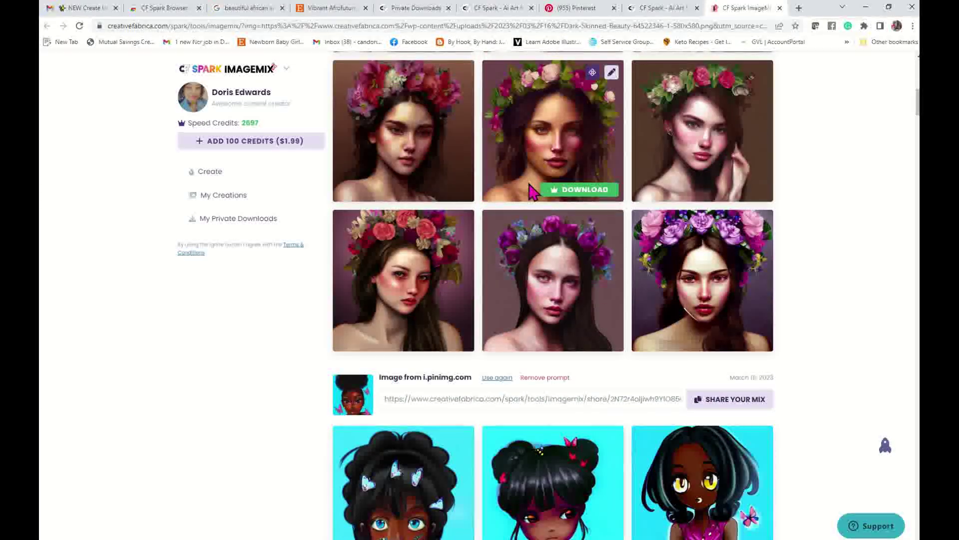
scroll(531, 190, "up", 9)
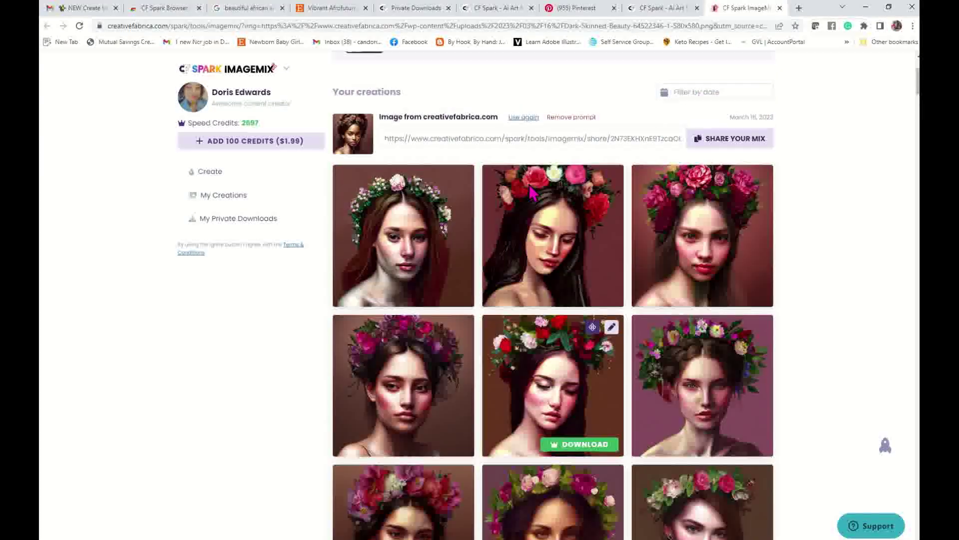
scroll(552, 388, "down", 3)
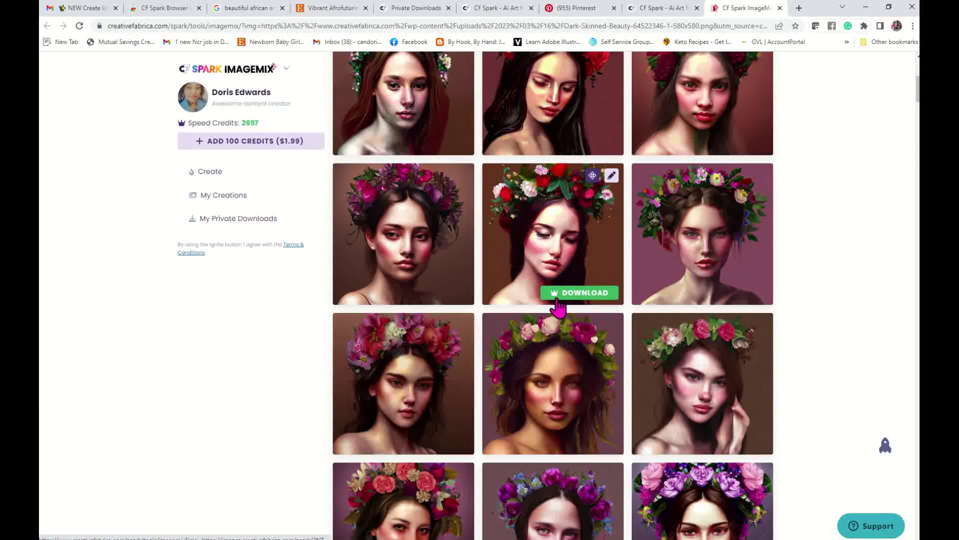
scroll(558, 309, "down", 10)
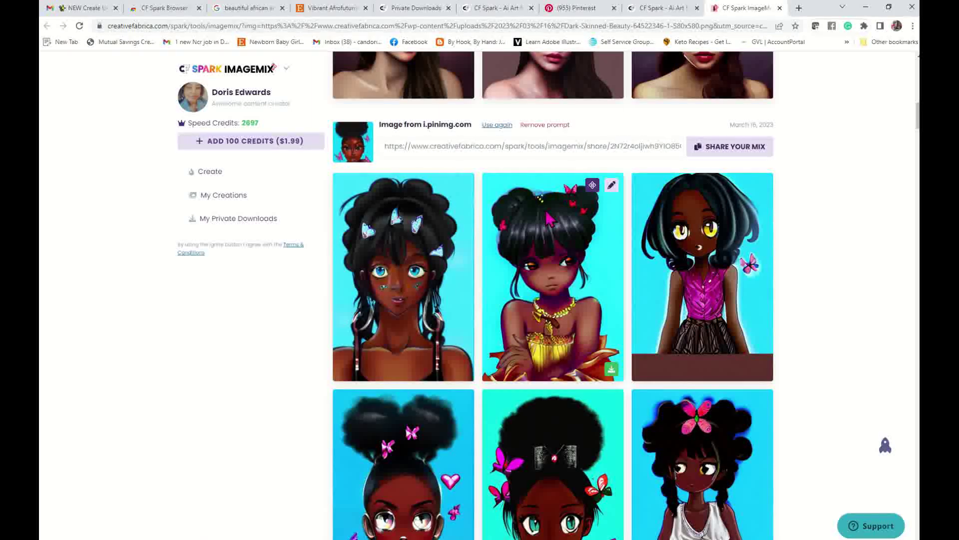
Mix again the cartoon girl on the cyan background and scroll while the new tiles generate
left_click(592, 185)
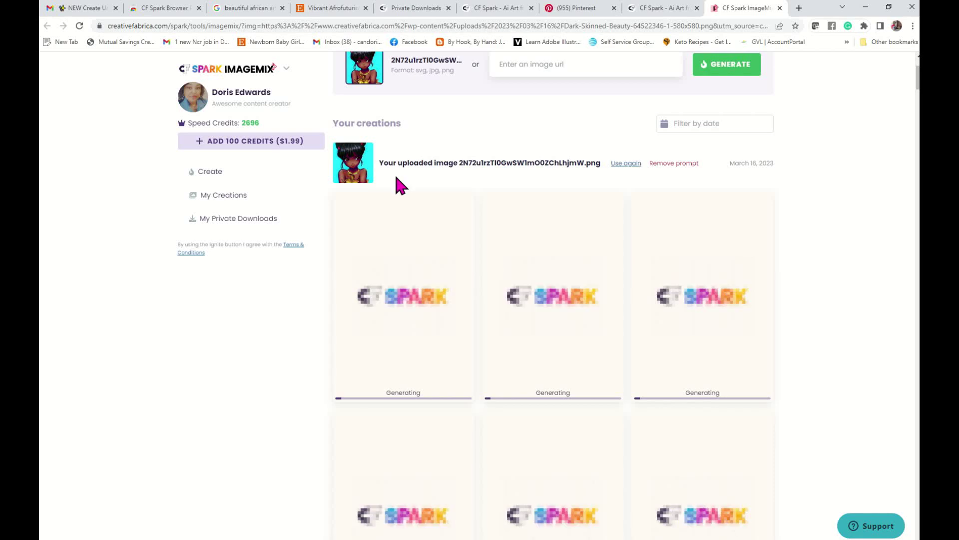
scroll(406, 185, "down", 3)
scroll(385, 253, "down", 14)
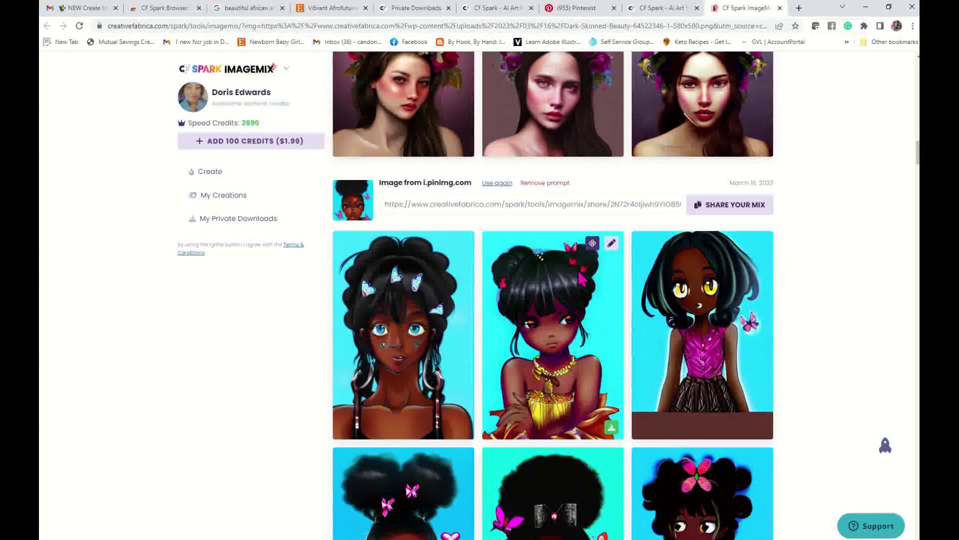
scroll(470, 410, "up", 6)
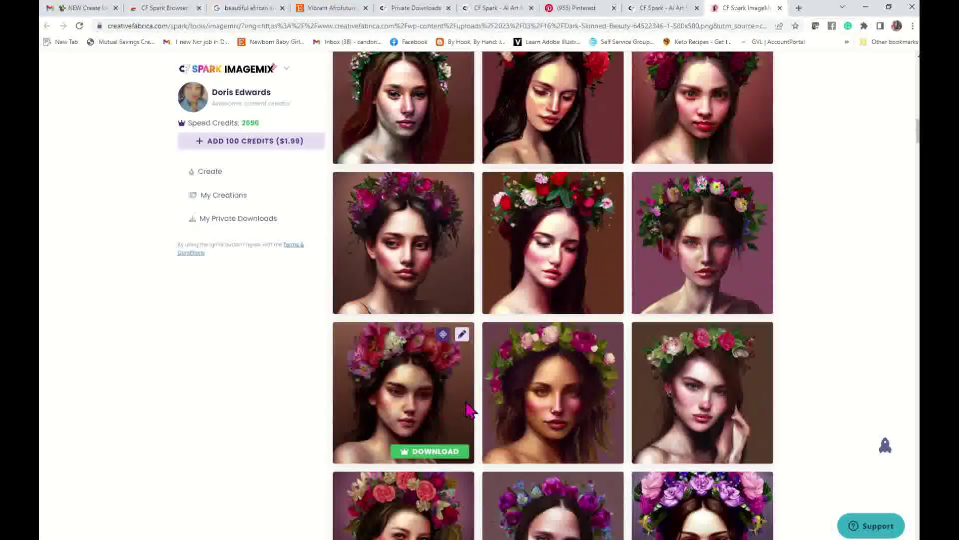
scroll(470, 410, "up", 6)
scroll(469, 408, "down", 4)
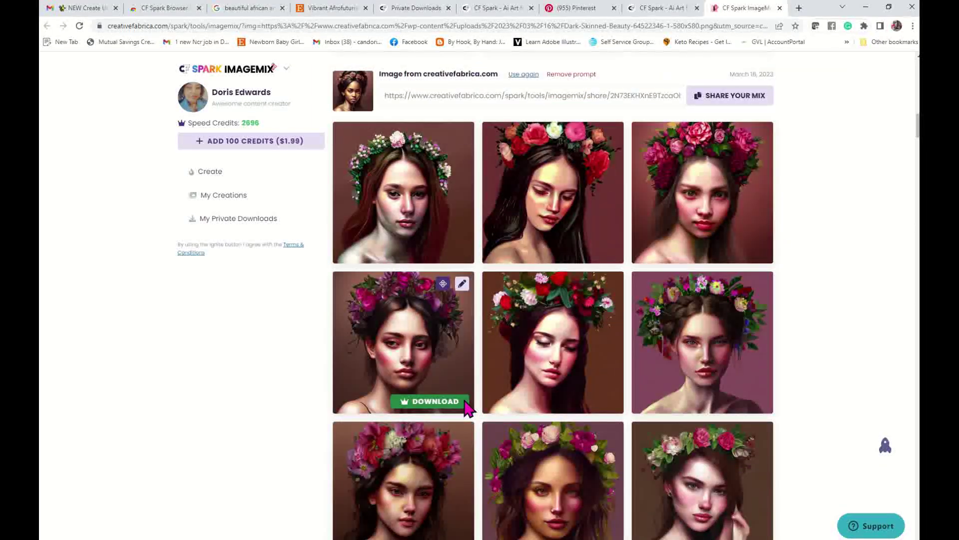
scroll(470, 410, "down", 3)
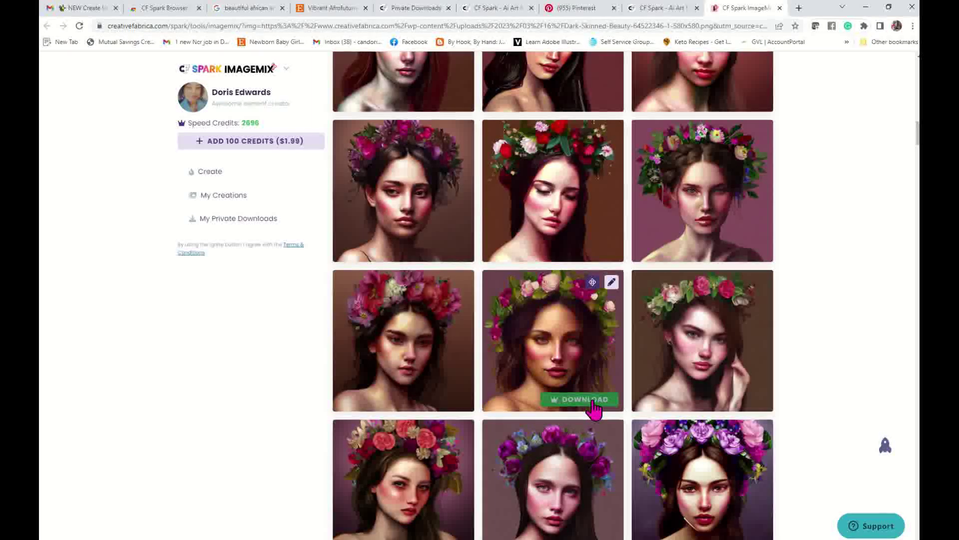
Download three flower-crown portraits: the middle, the one above it and the upper-left
left_click(594, 407)
left_click(604, 256)
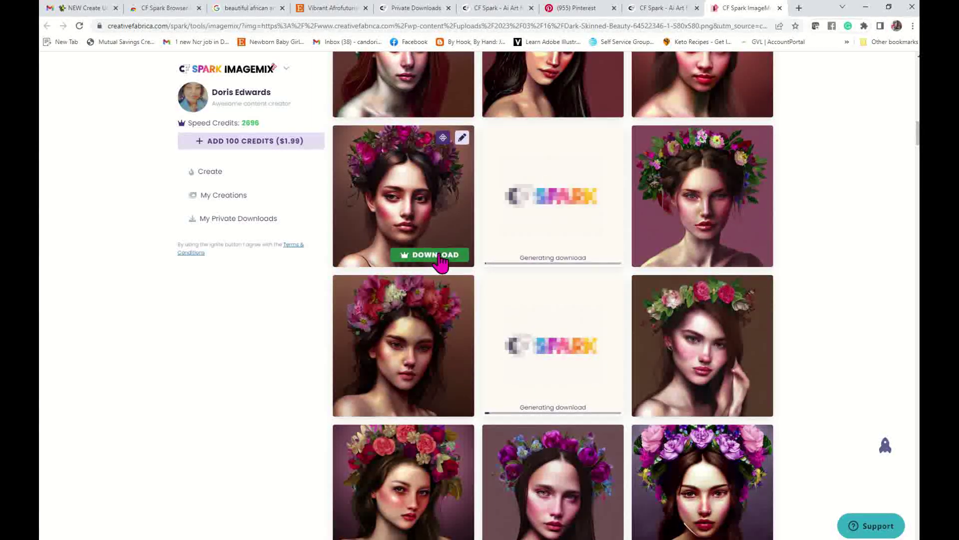
left_click(440, 258)
Download three cyan-background cartoon girls: the one in yellow, the middle one and the crowned one
scroll(550, 247, "up", 3)
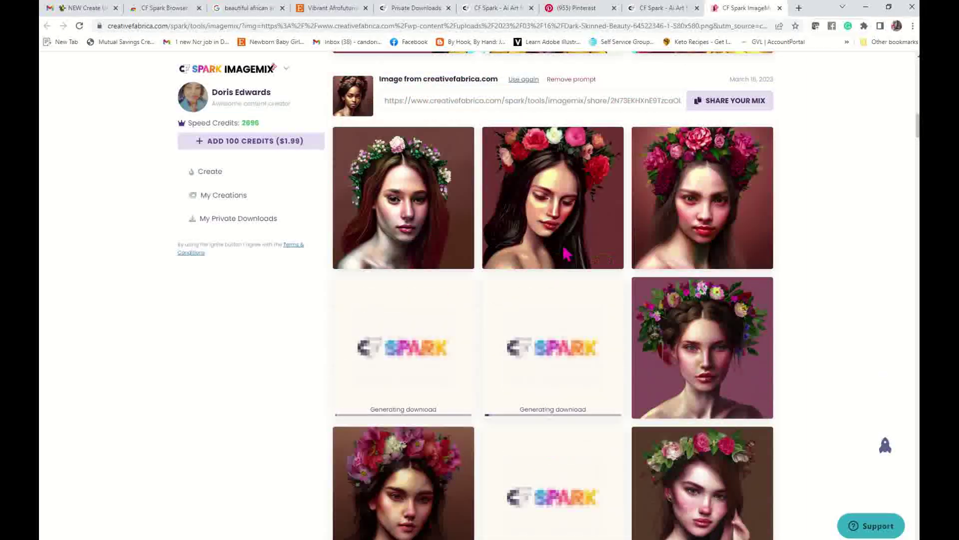
scroll(566, 253, "up", 7)
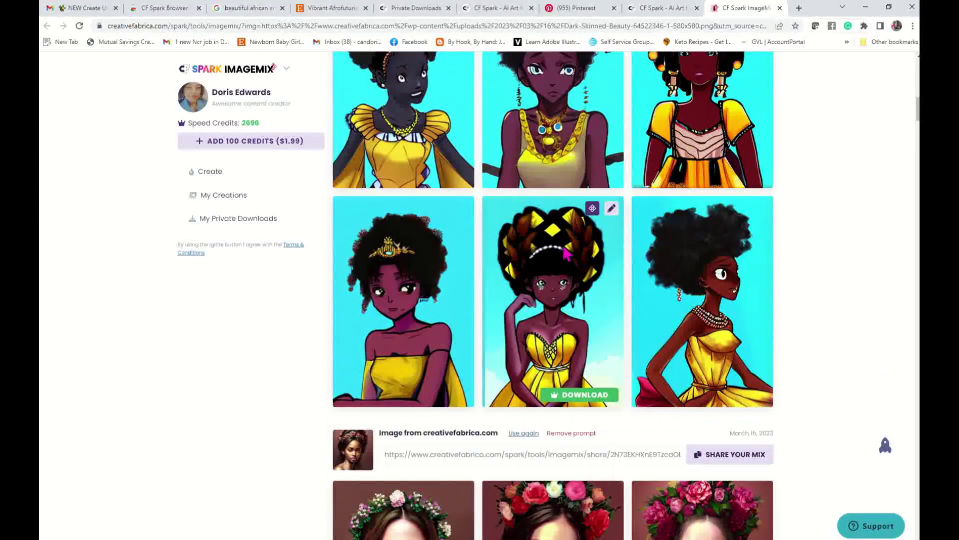
scroll(567, 253, "up", 7)
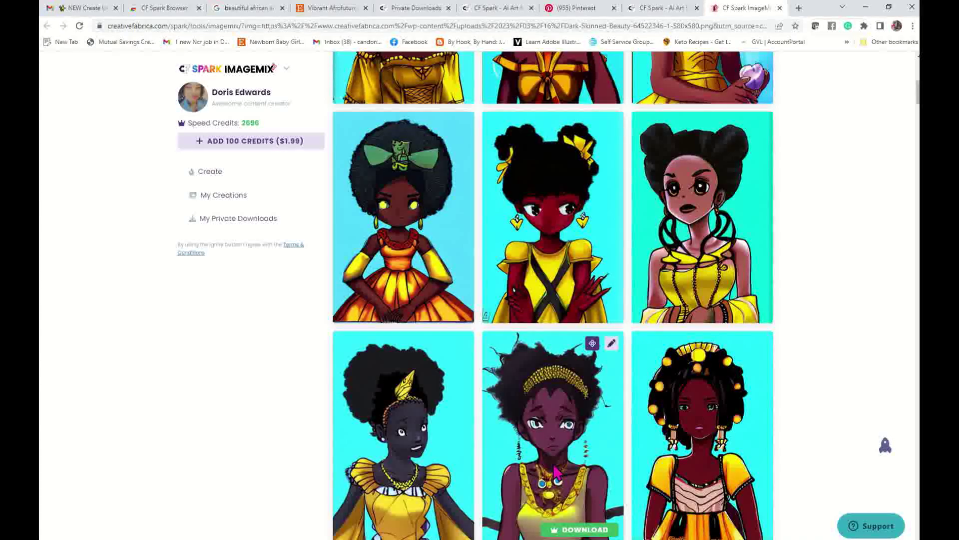
left_click(588, 312)
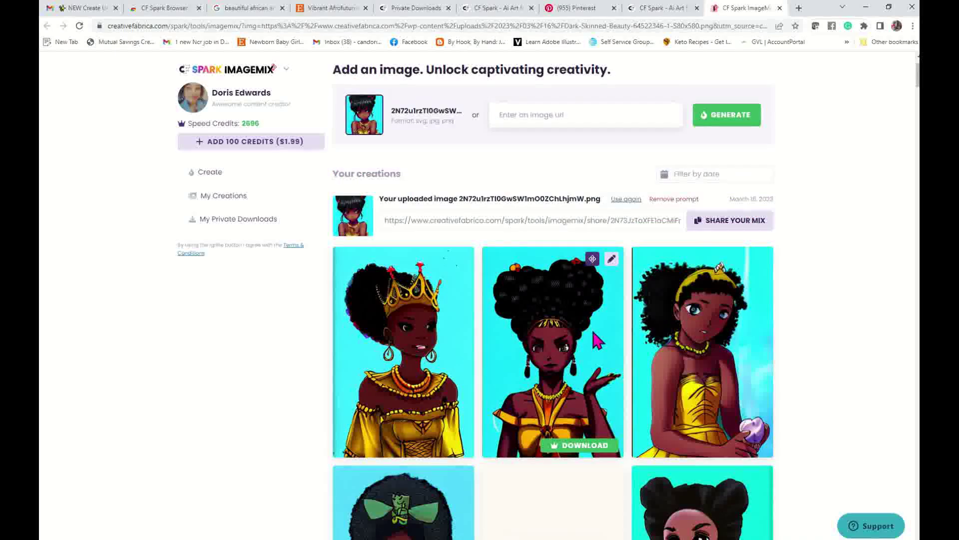
left_click(602, 452)
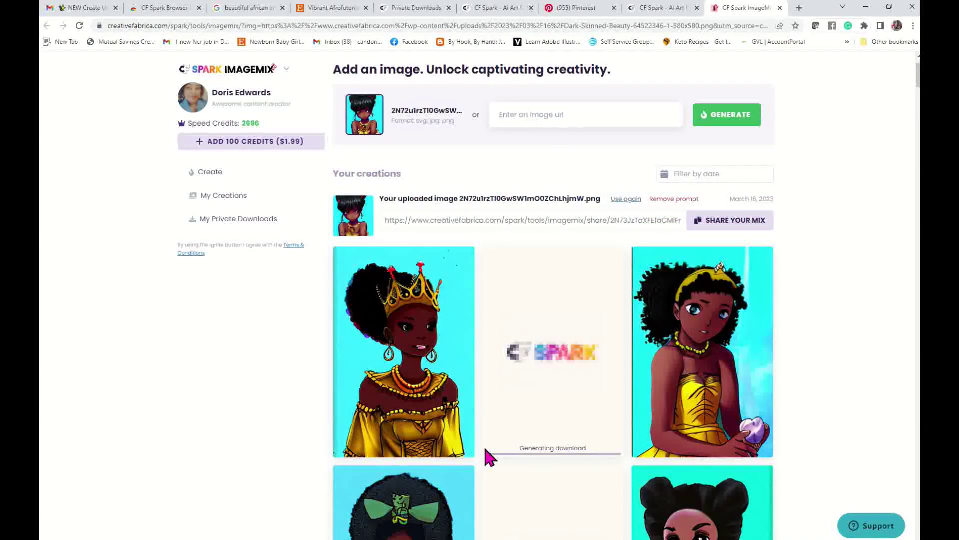
mouse_move(439, 442)
left_click(453, 446)
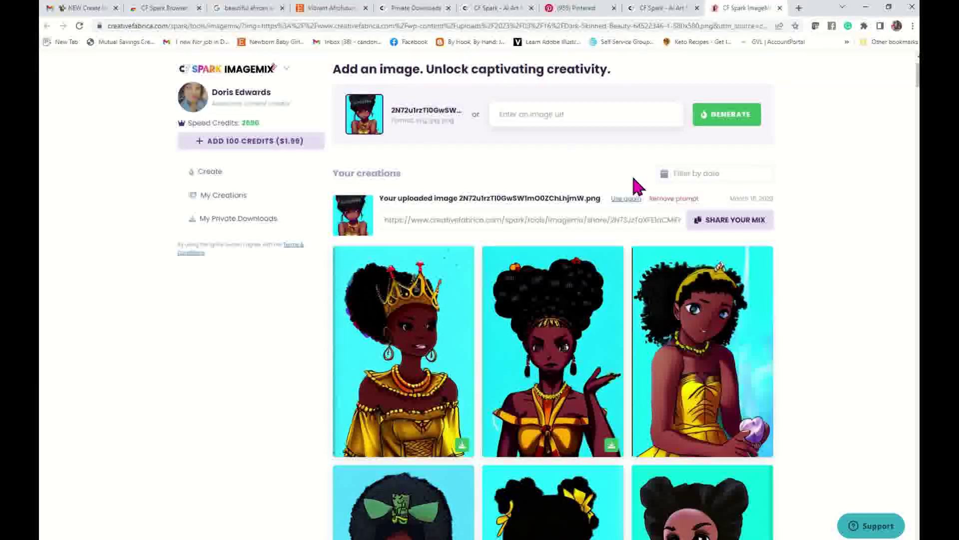
Switch to the CF Spark Art community feed tab, opening and closing the Spark tools list
scroll(633, 180, "down", 3)
scroll(625, 156, "up", 5)
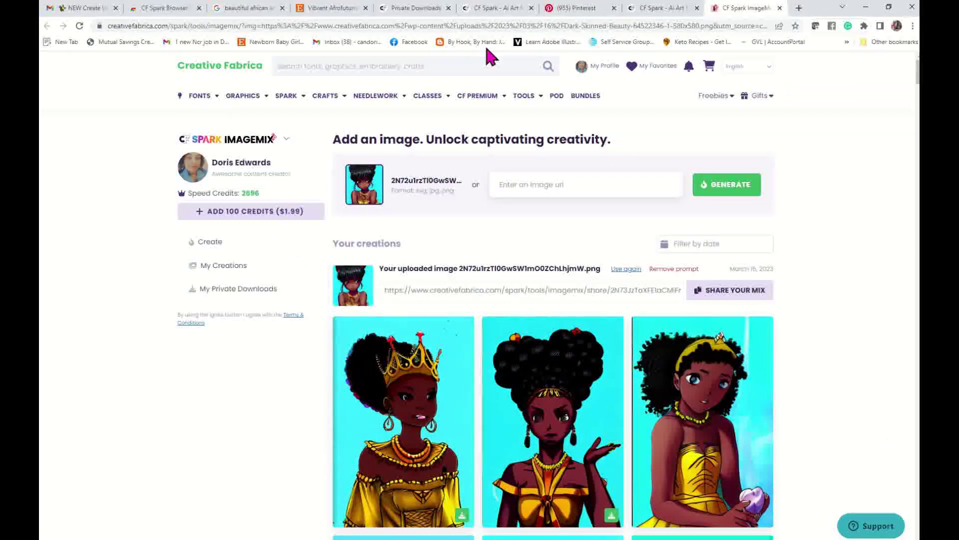
left_click(657, 9)
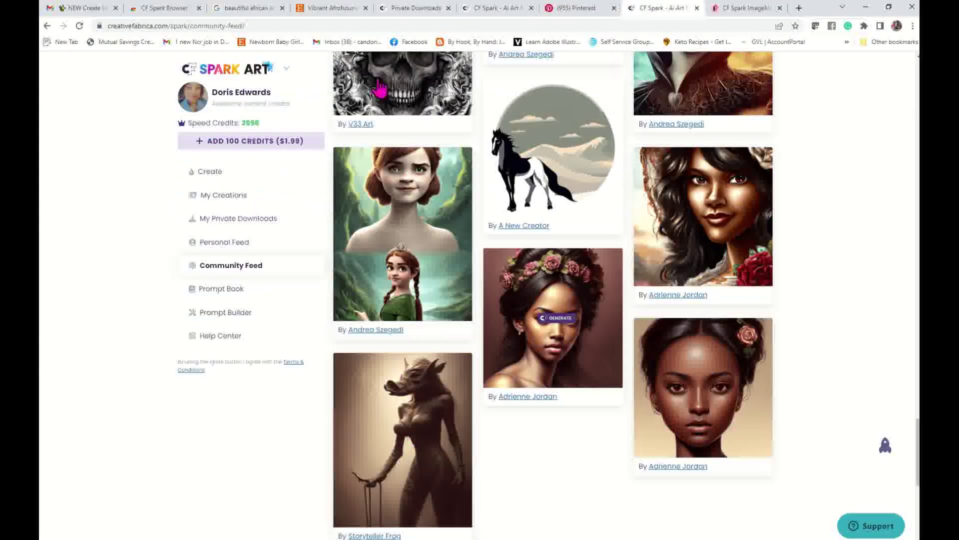
left_click(465, 26)
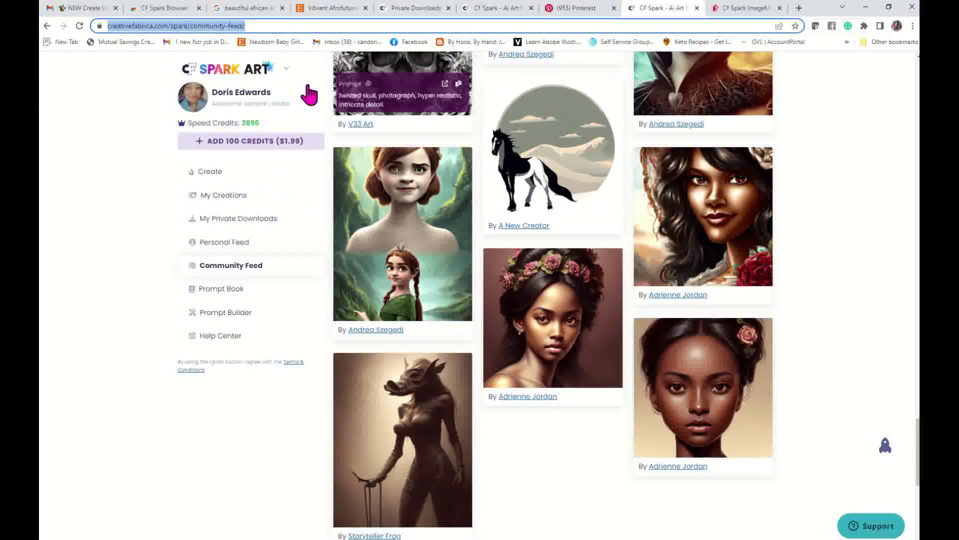
left_click(239, 80)
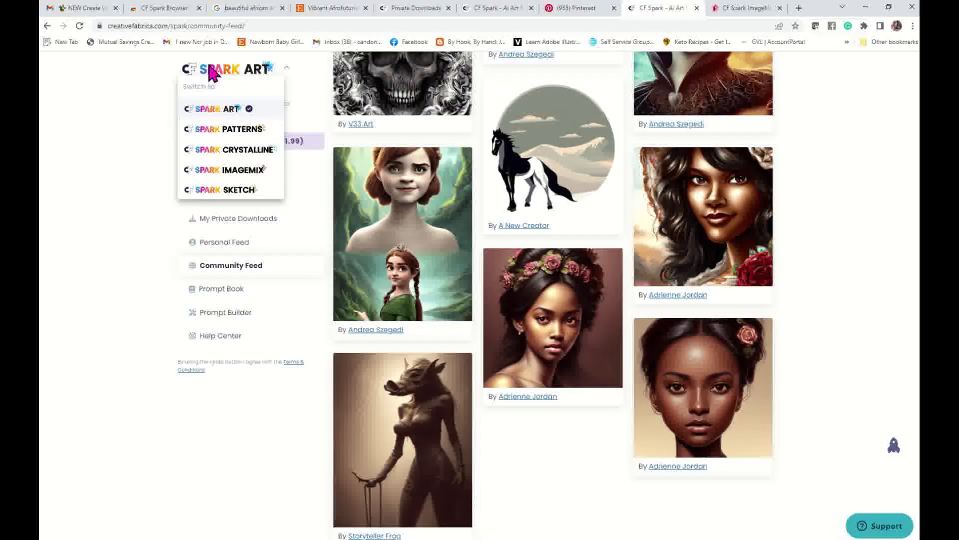
left_click(213, 73)
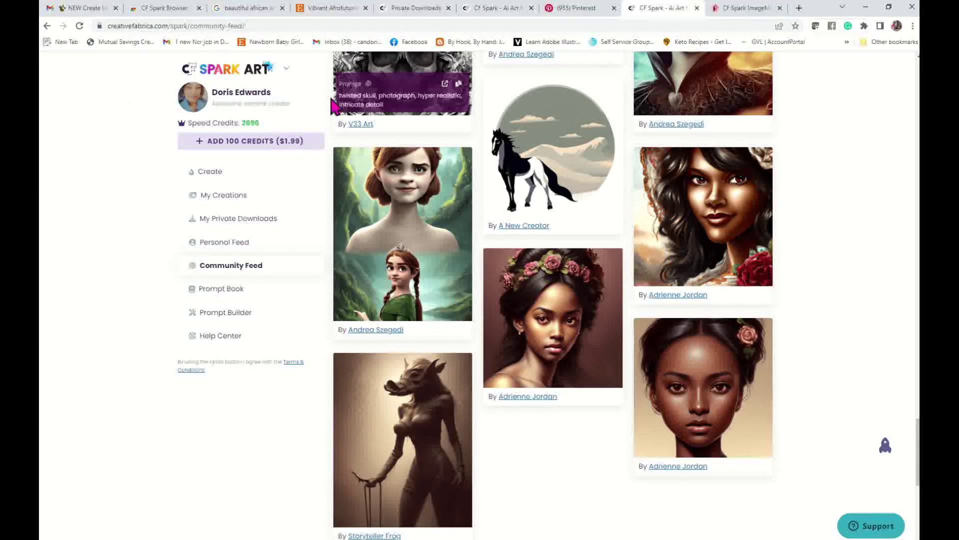
Replace the tab's web address with 'creat' to reach creativefabrica.com
scroll(322, 97, "up", 15)
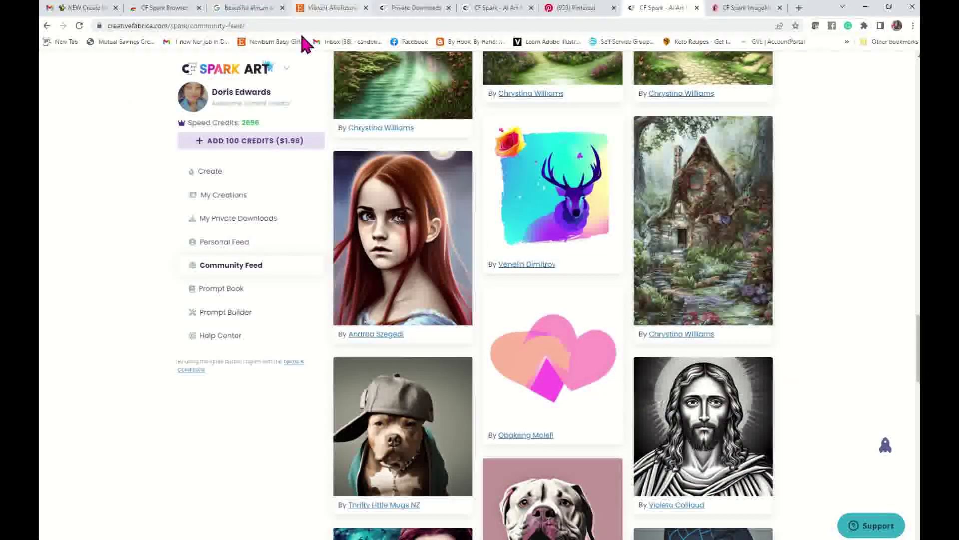
left_click(305, 26)
type("creativefabrica.com")
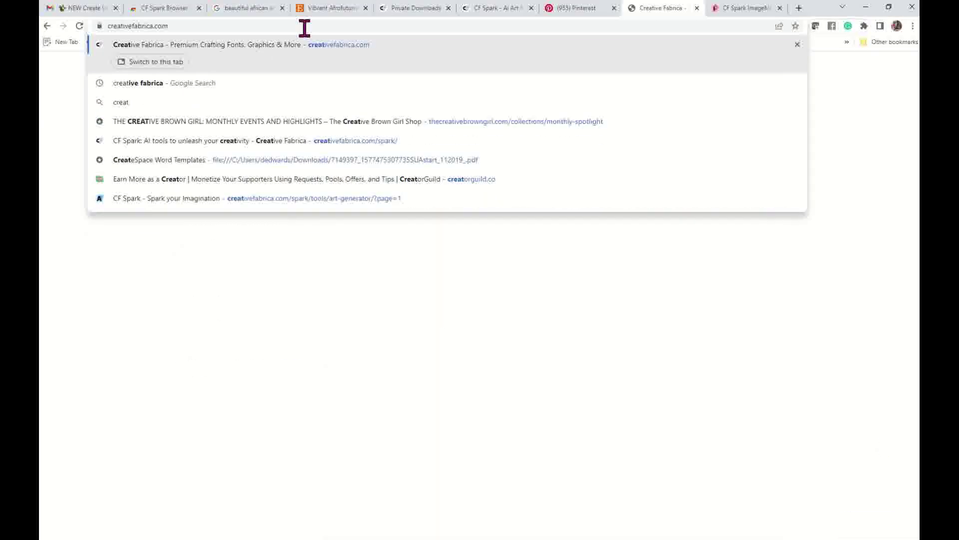
Accept the autocompleted creativefabrica.com address to load the Creative Fabrica home page
key("Return")
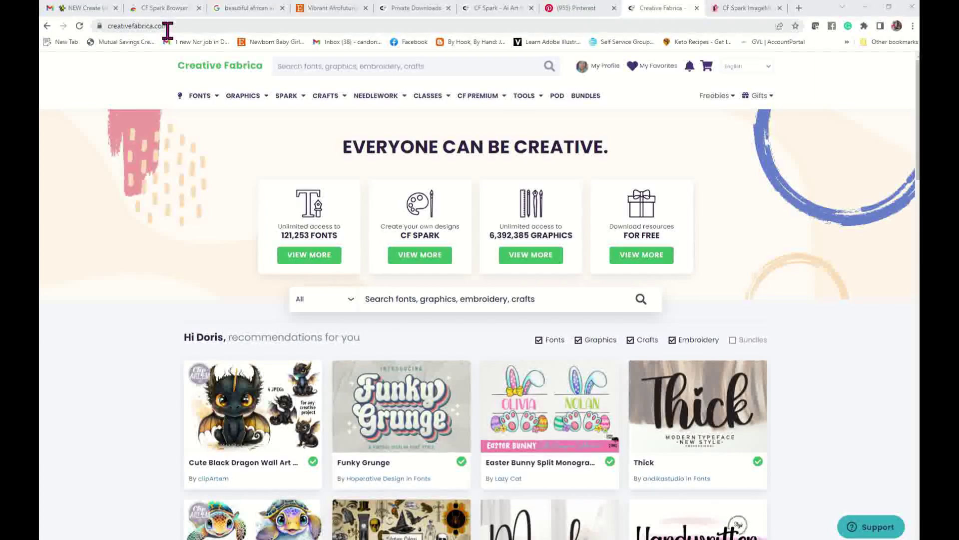
scroll(250, 230, "down", 8)
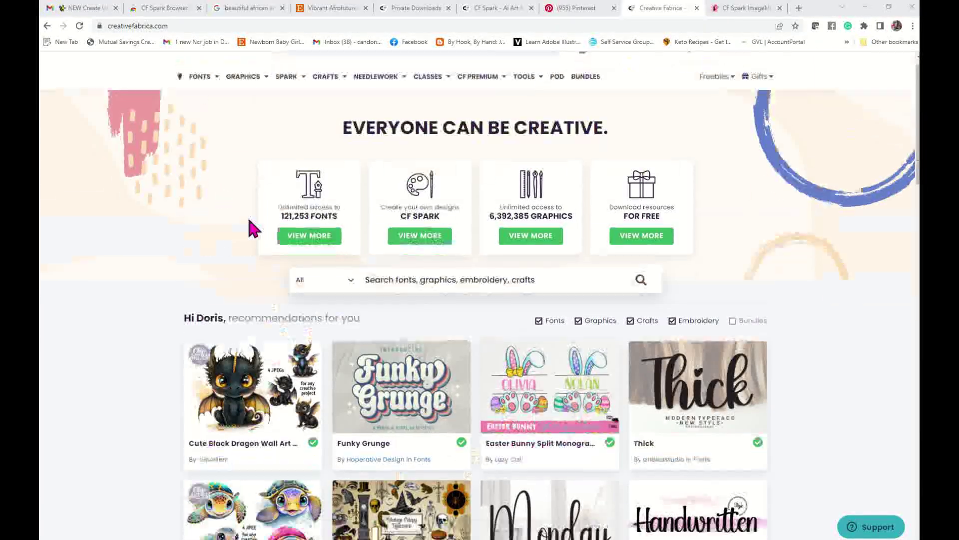
scroll(248, 260, "up", 8)
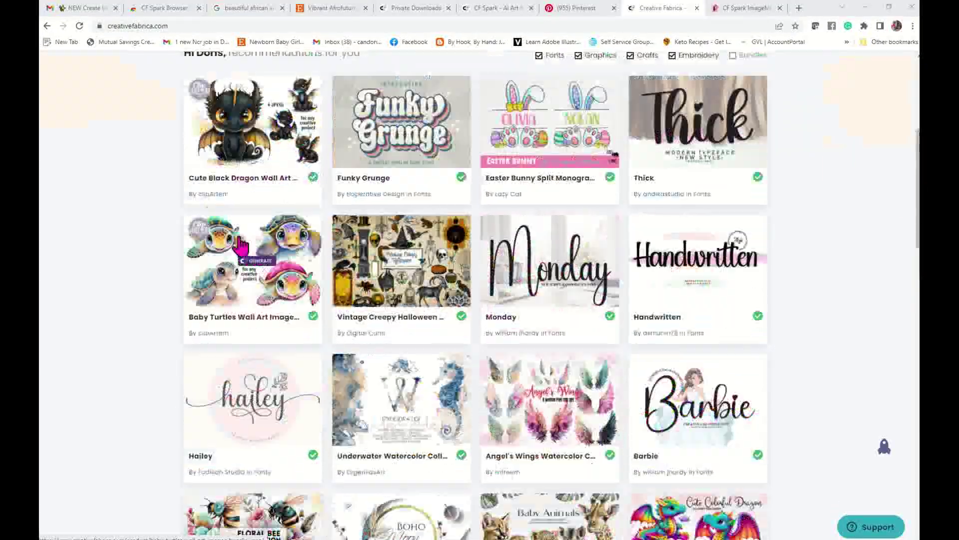
mouse_move(289, 102)
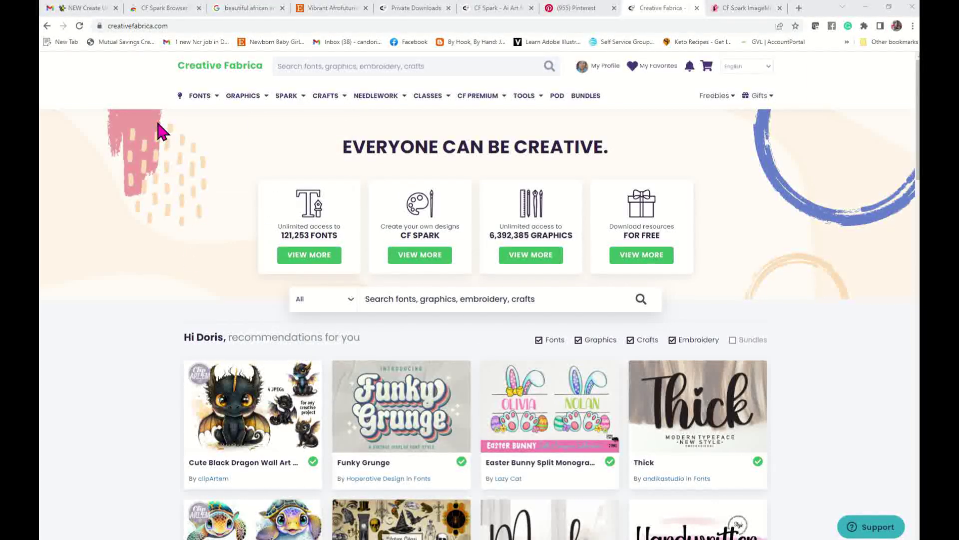
mouse_move(200, 96)
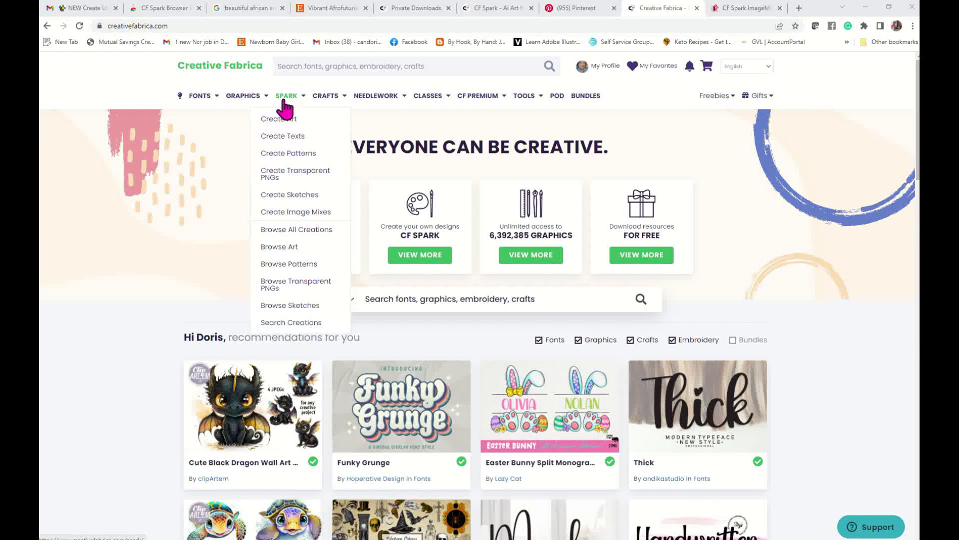
mouse_move(320, 106)
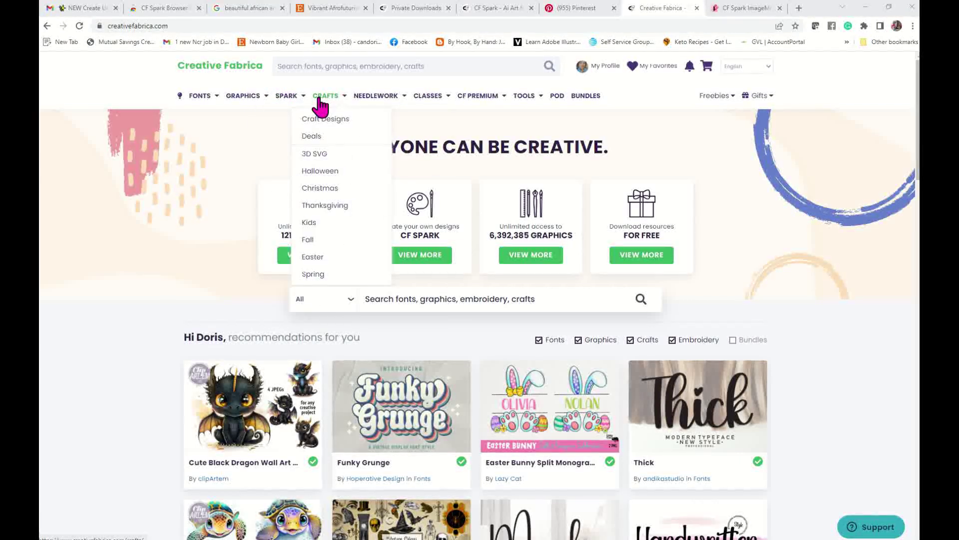
mouse_move(400, 104)
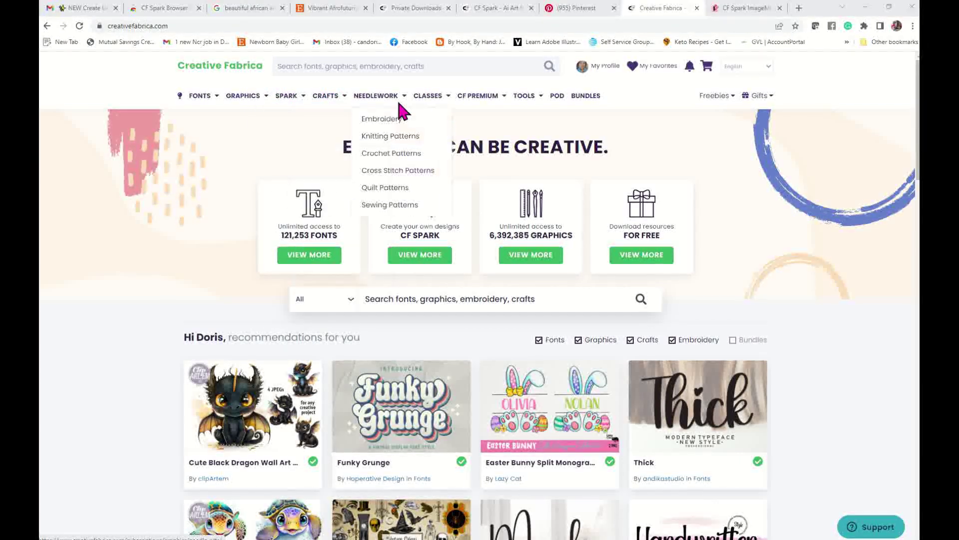
mouse_move(484, 98)
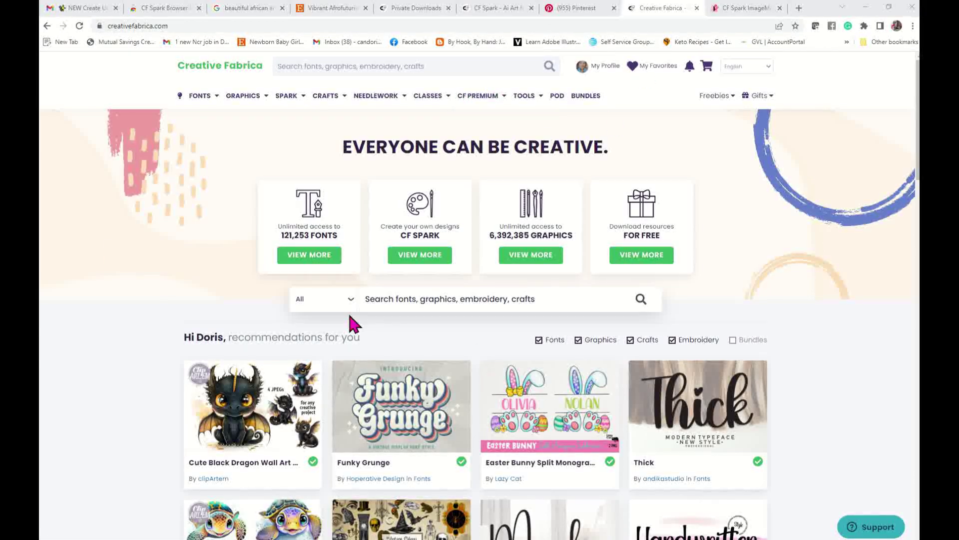
scroll(354, 324, "down", 20)
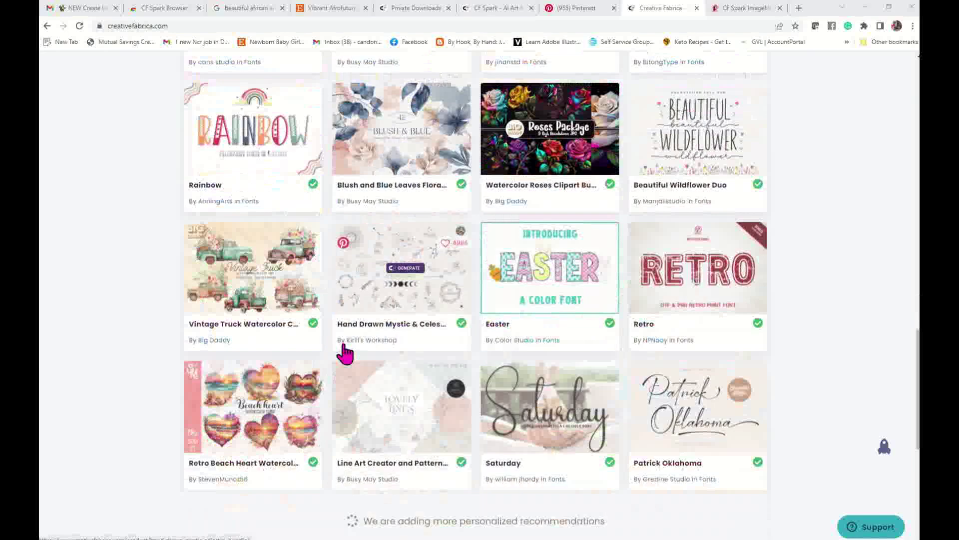
scroll(344, 350, "down", 9)
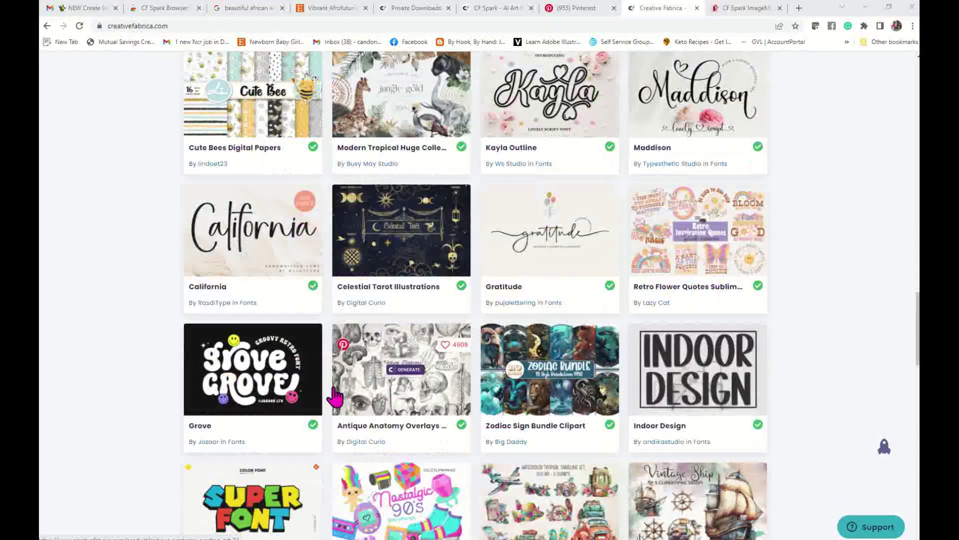
scroll(335, 394, "down", 8)
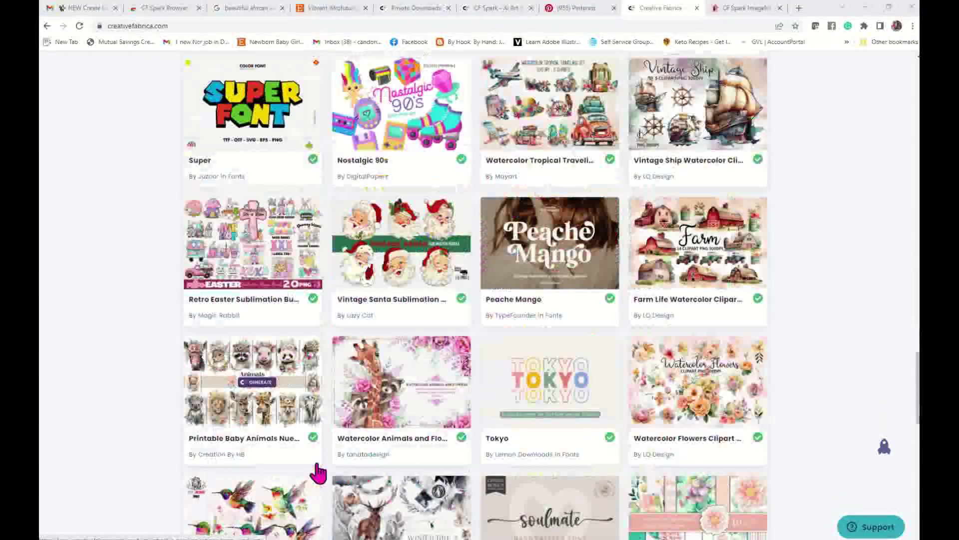
scroll(318, 472, "down", 5)
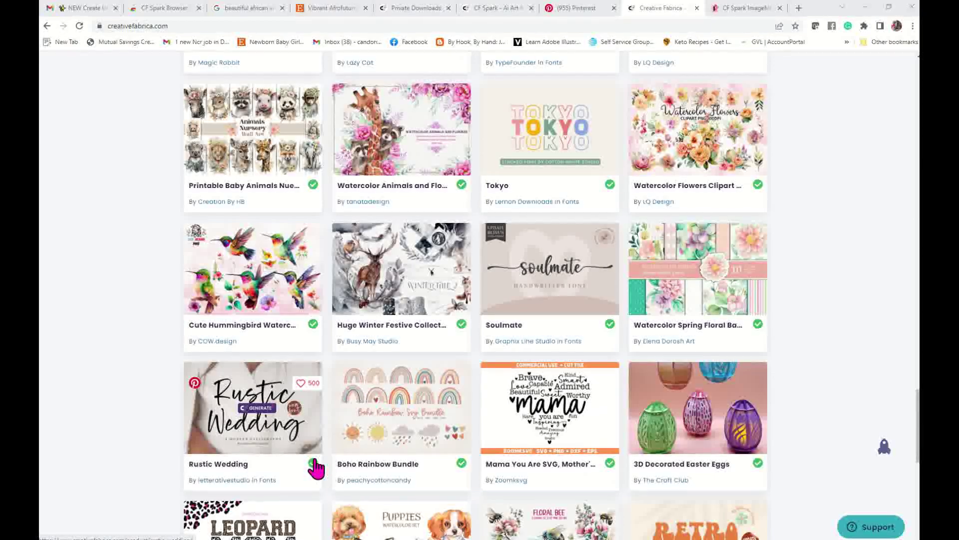
scroll(316, 468, "up", 18)
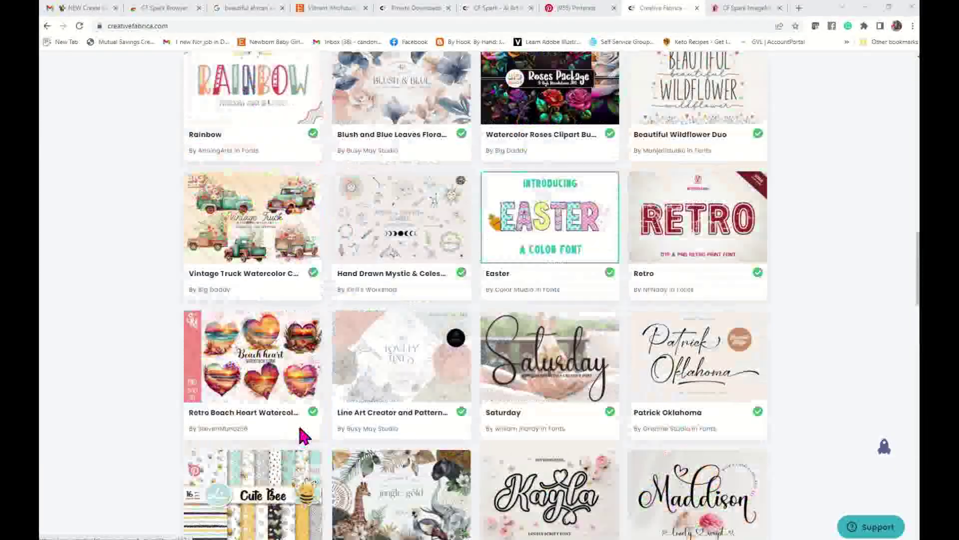
scroll(304, 436, "up", 20)
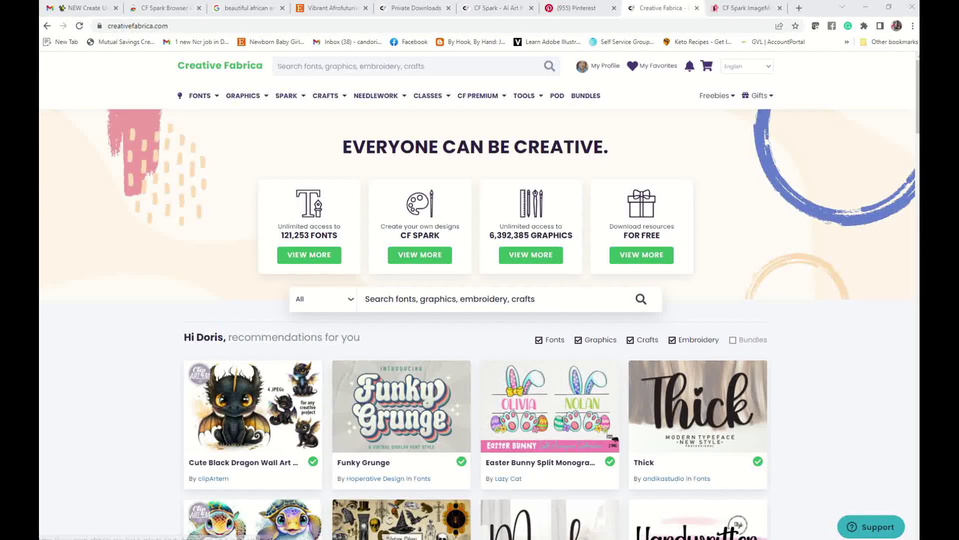
scroll(328, 318, "down", 2)
scroll(329, 315, "up", 2)
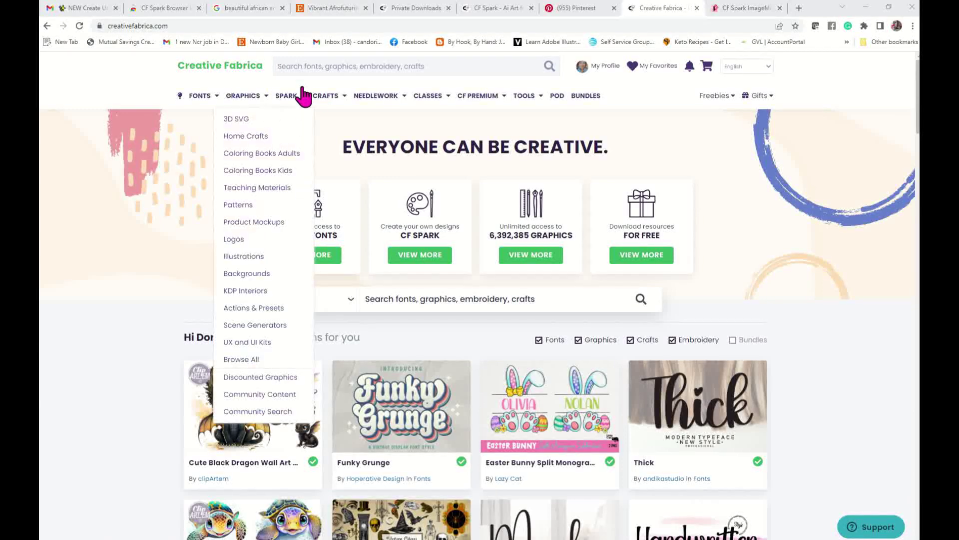